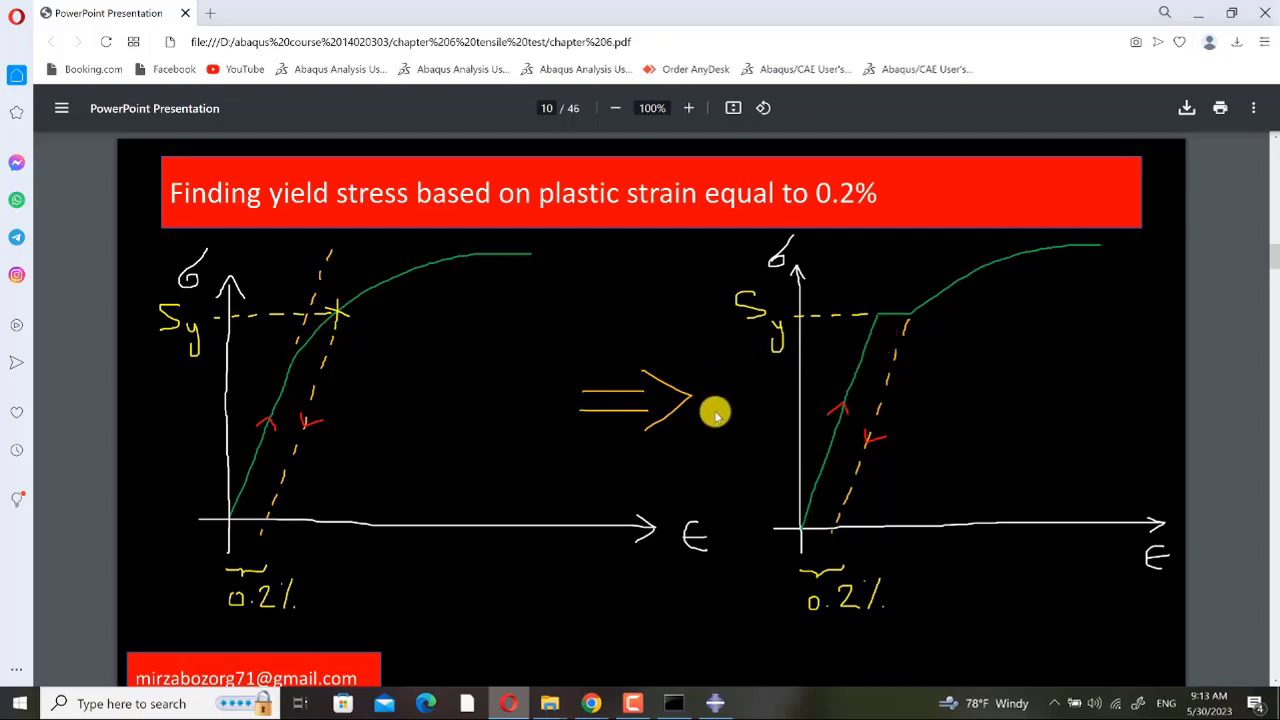
- Scroll the chapter 6 lecture PDF from page 10 to page 13, the Modelling procedure slide
scroll(709, 393, "down", 5)
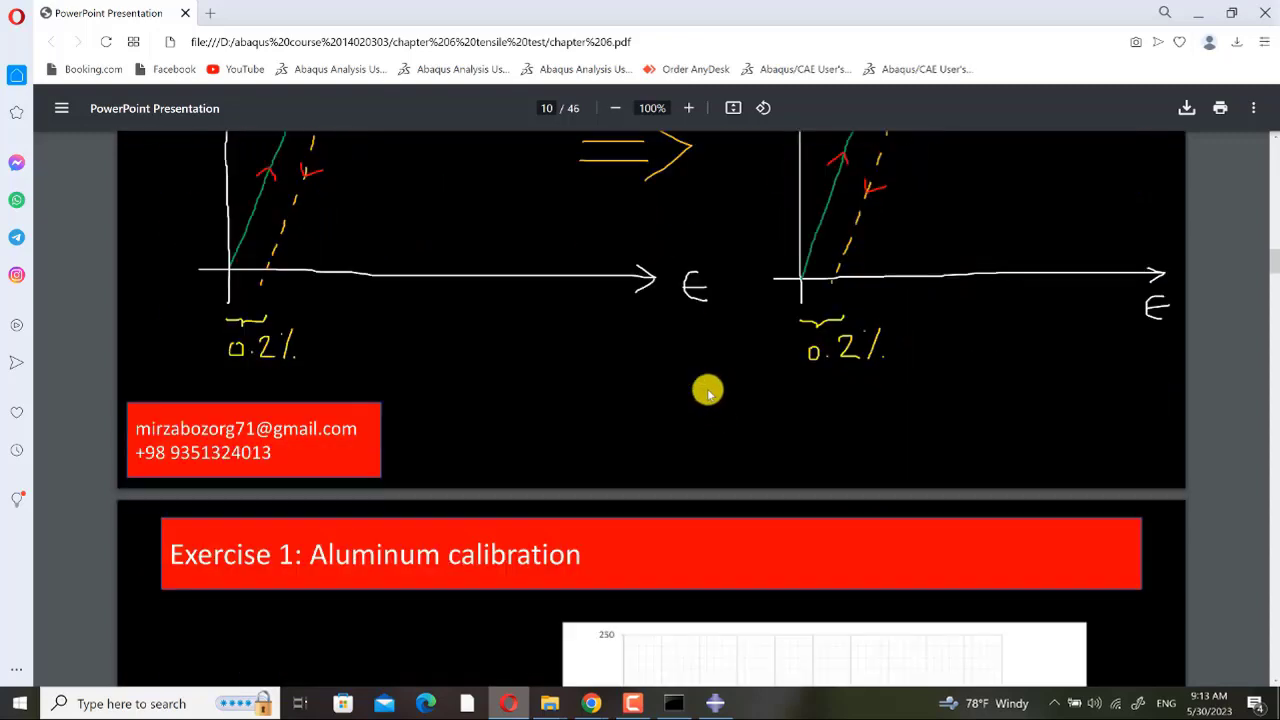
scroll(709, 393, "down", 5)
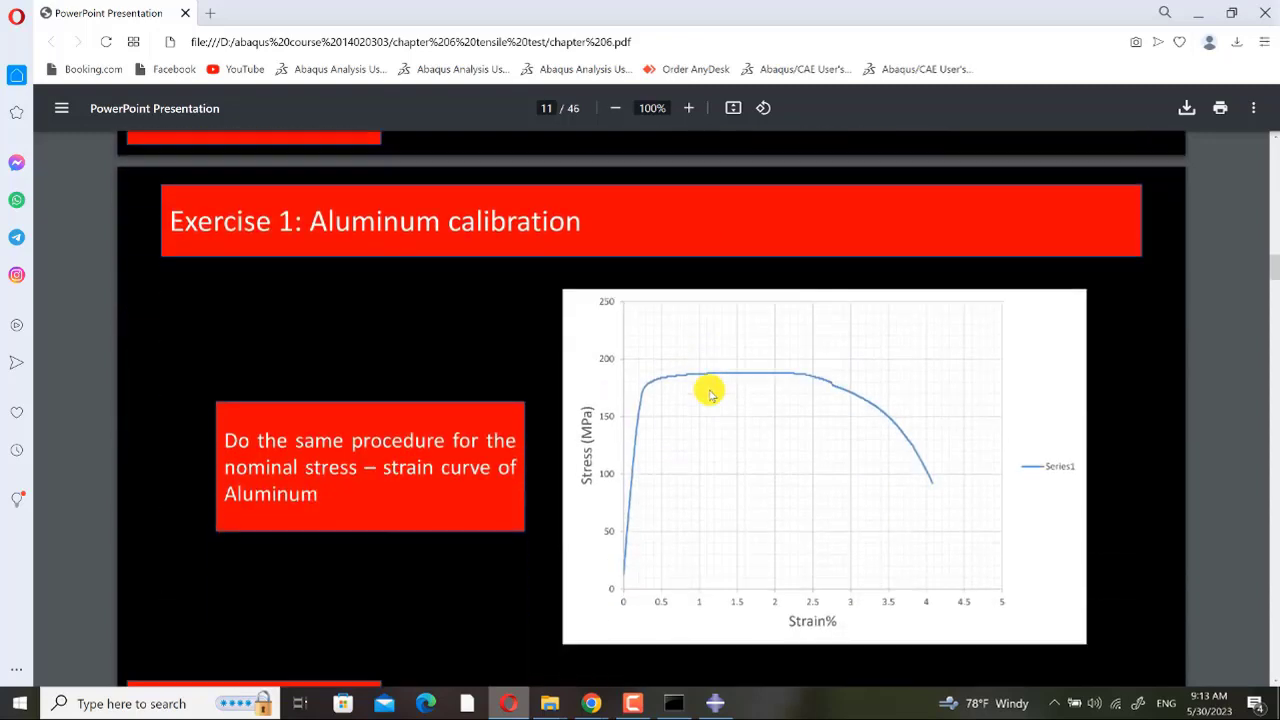
scroll(709, 393, "down", 3)
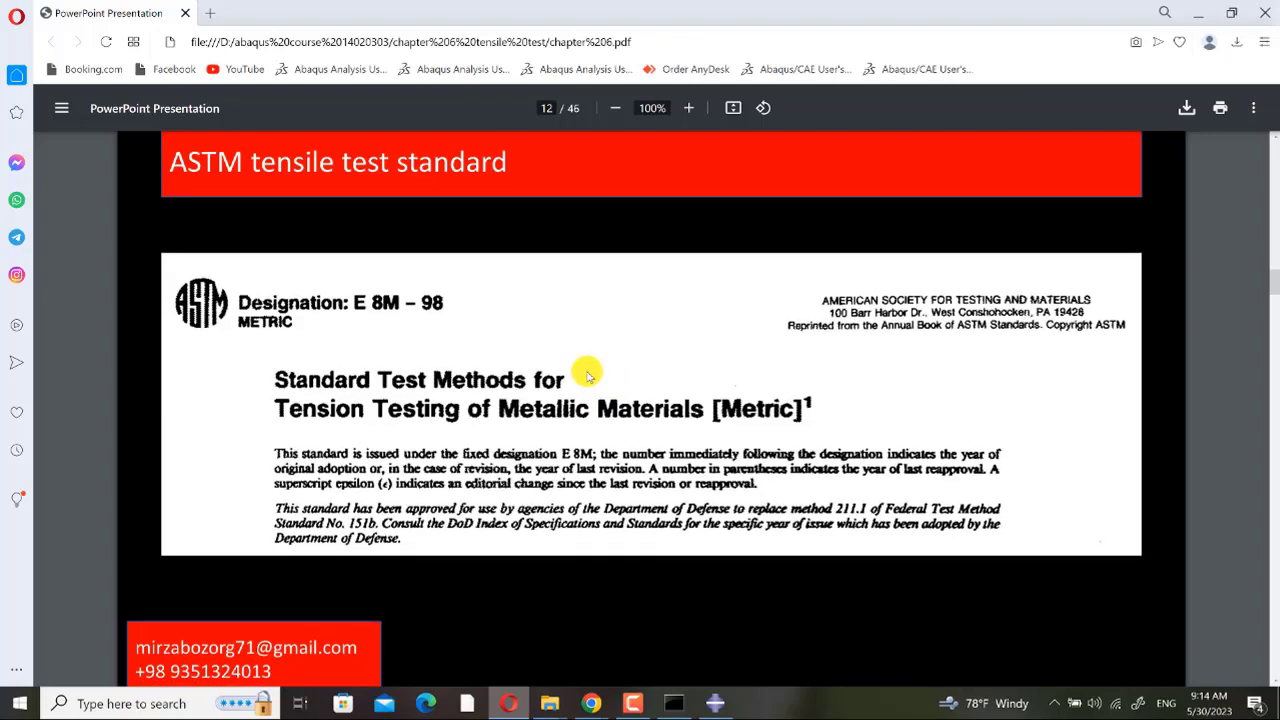
scroll(587, 378, "down", 3)
scroll(585, 373, "up", 2)
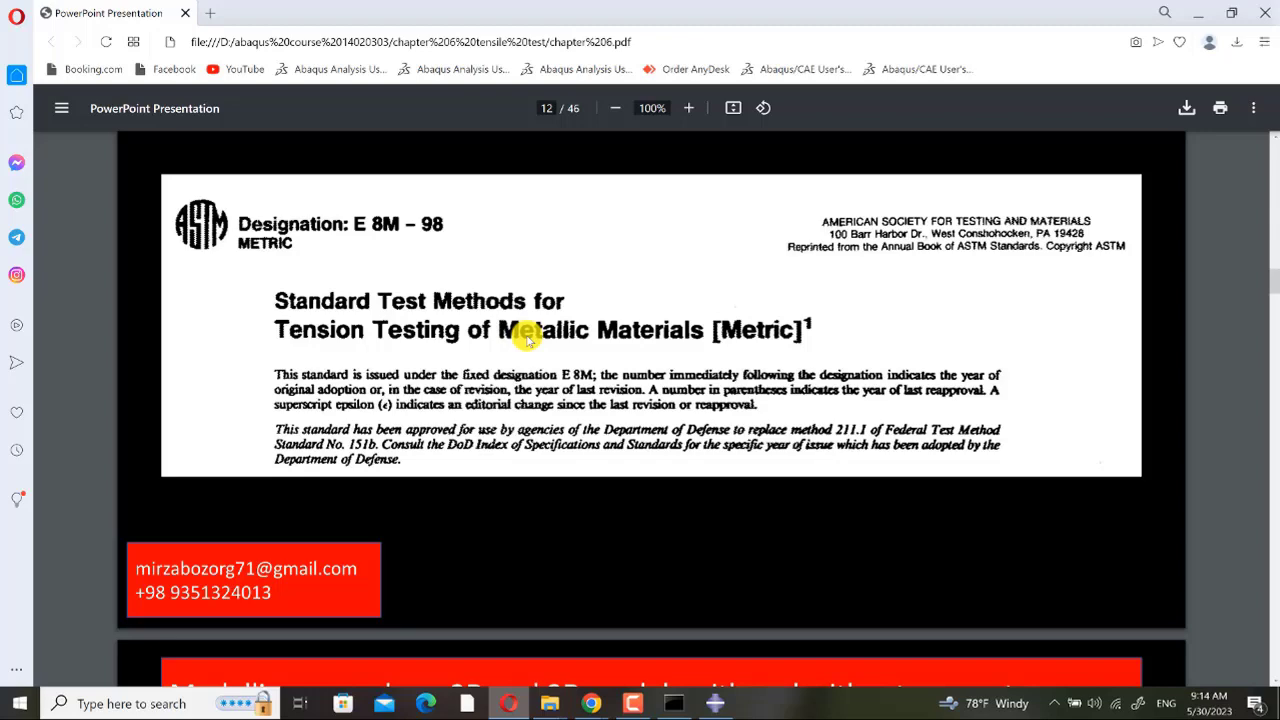
scroll(606, 342, "down", 4)
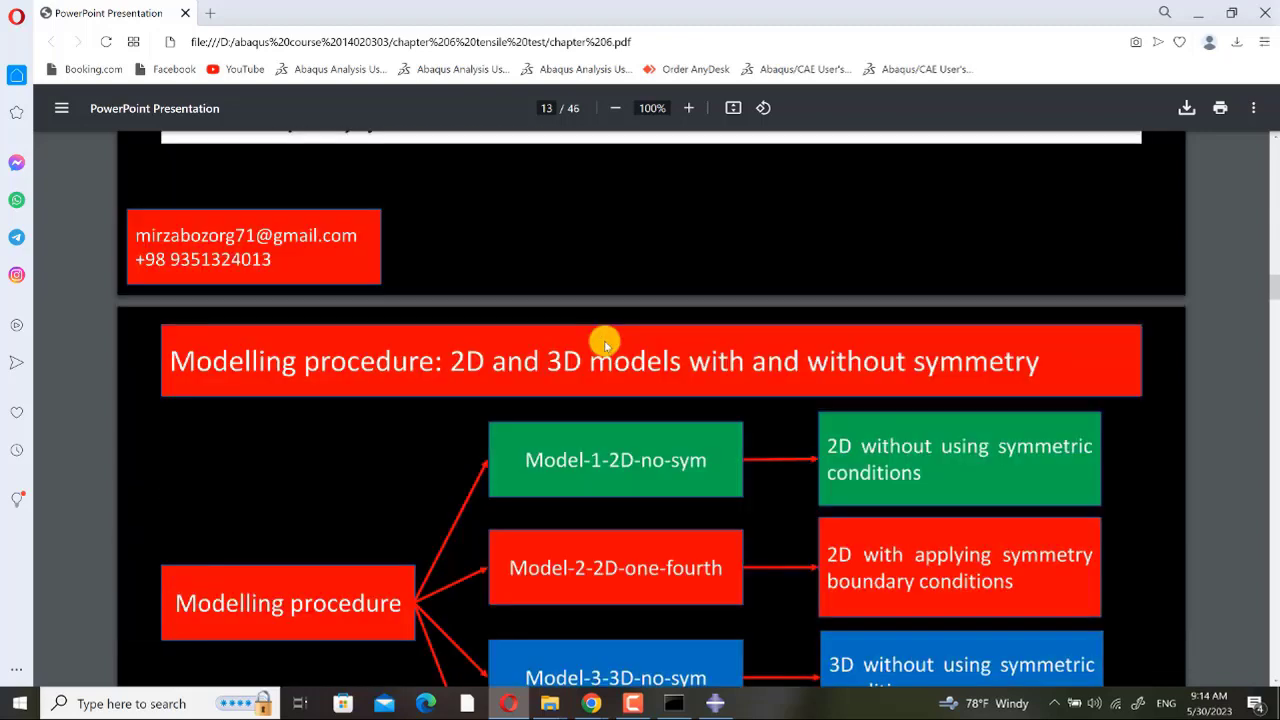
scroll(605, 345, "down", 1)
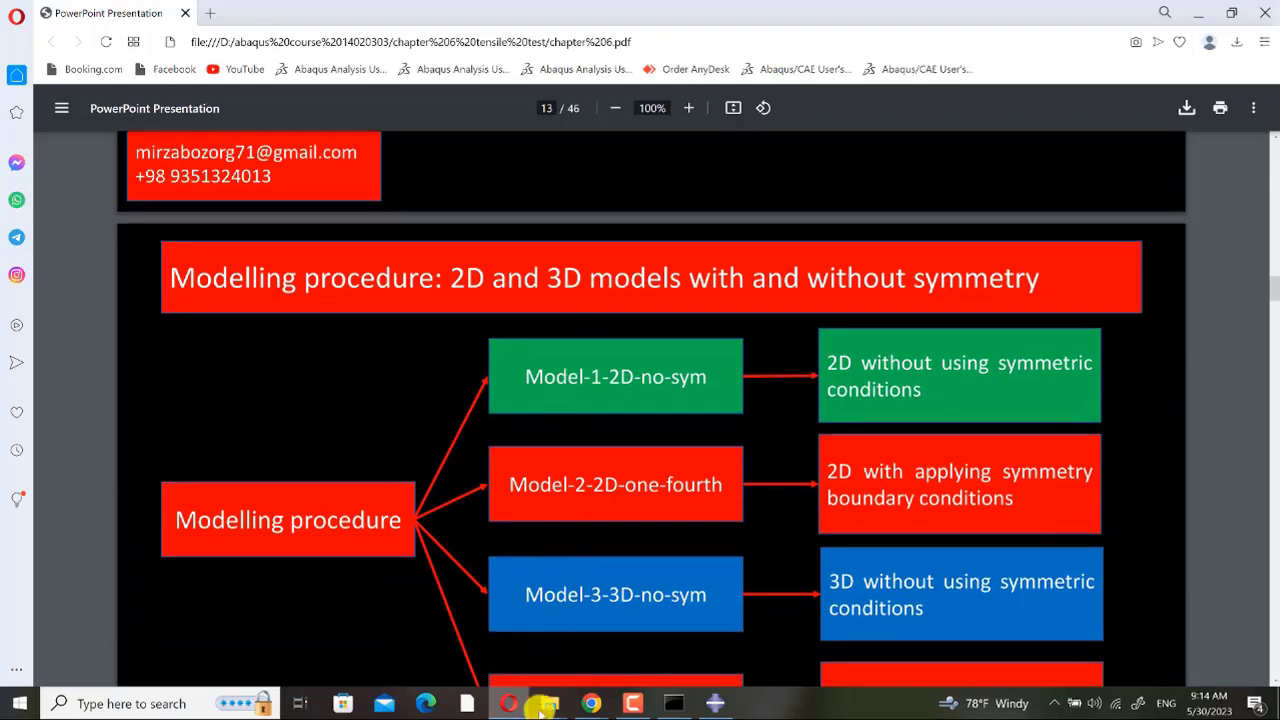
- Open ASTM_E8 (tension test).pdf from the 'abaqus course chapter 6 part 1' folder in Opera
mouse_move(552, 698)
left_click(486, 675)
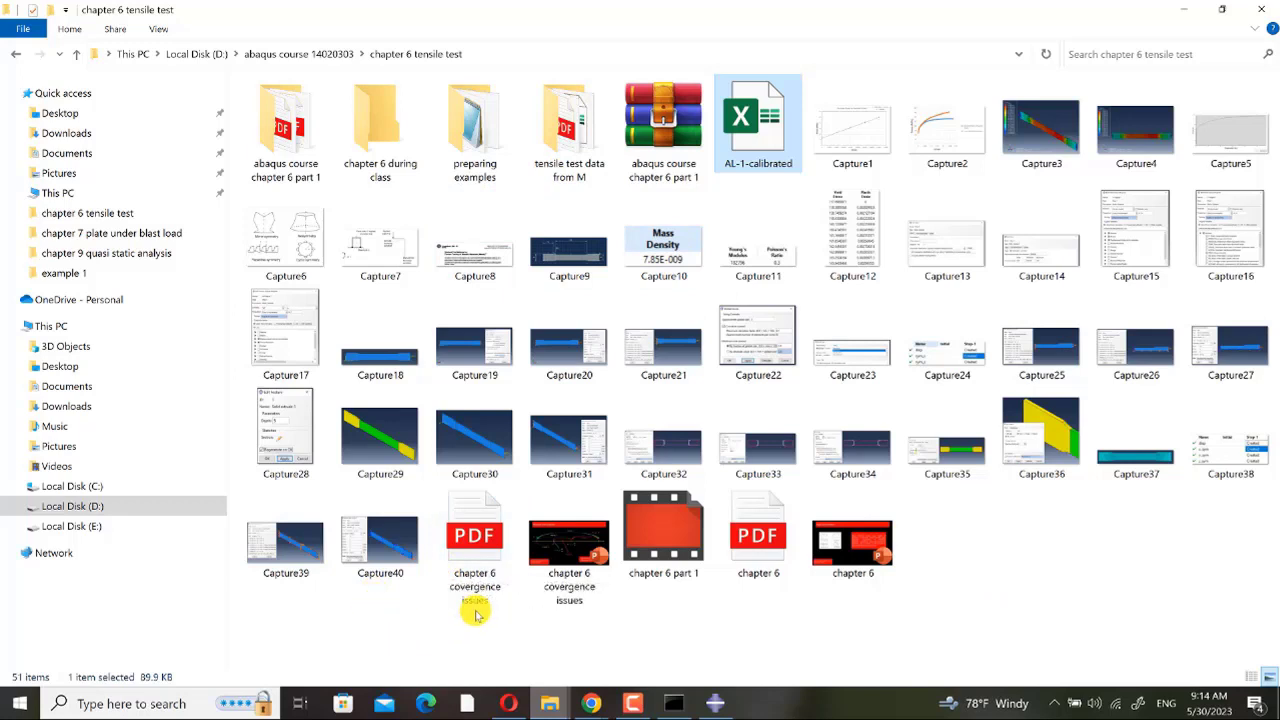
left_click(291, 172)
double_click(291, 172)
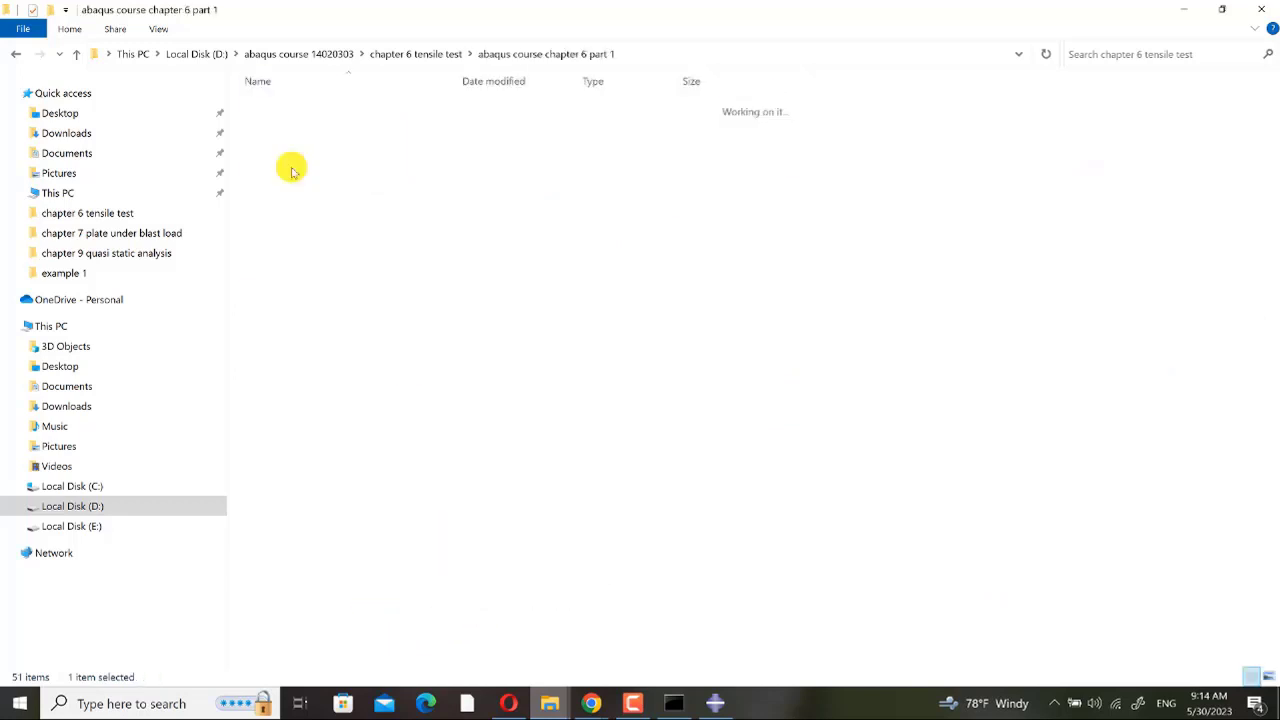
left_click(290, 162)
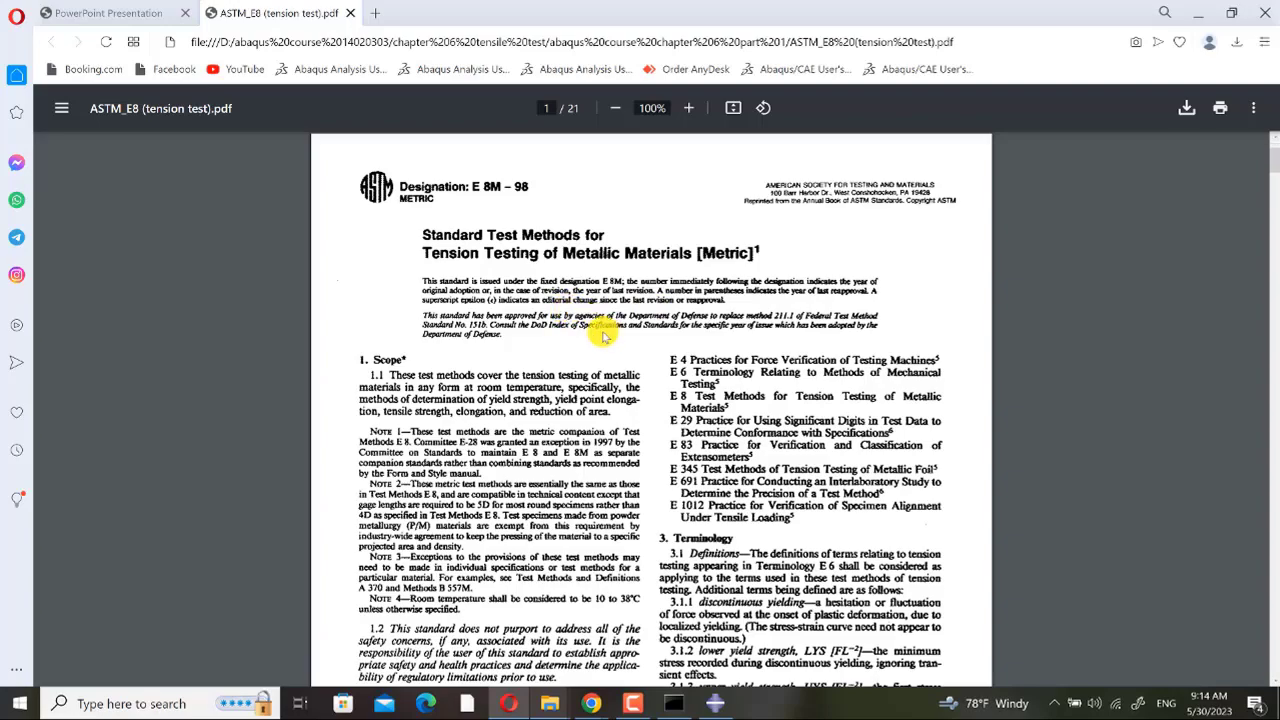
- Scroll the ASTM E8 PDF to page 8, showing the E 8M specimen drawing and dimensions table
scroll(598, 333, "down", 2)
scroll(598, 333, "down", 8)
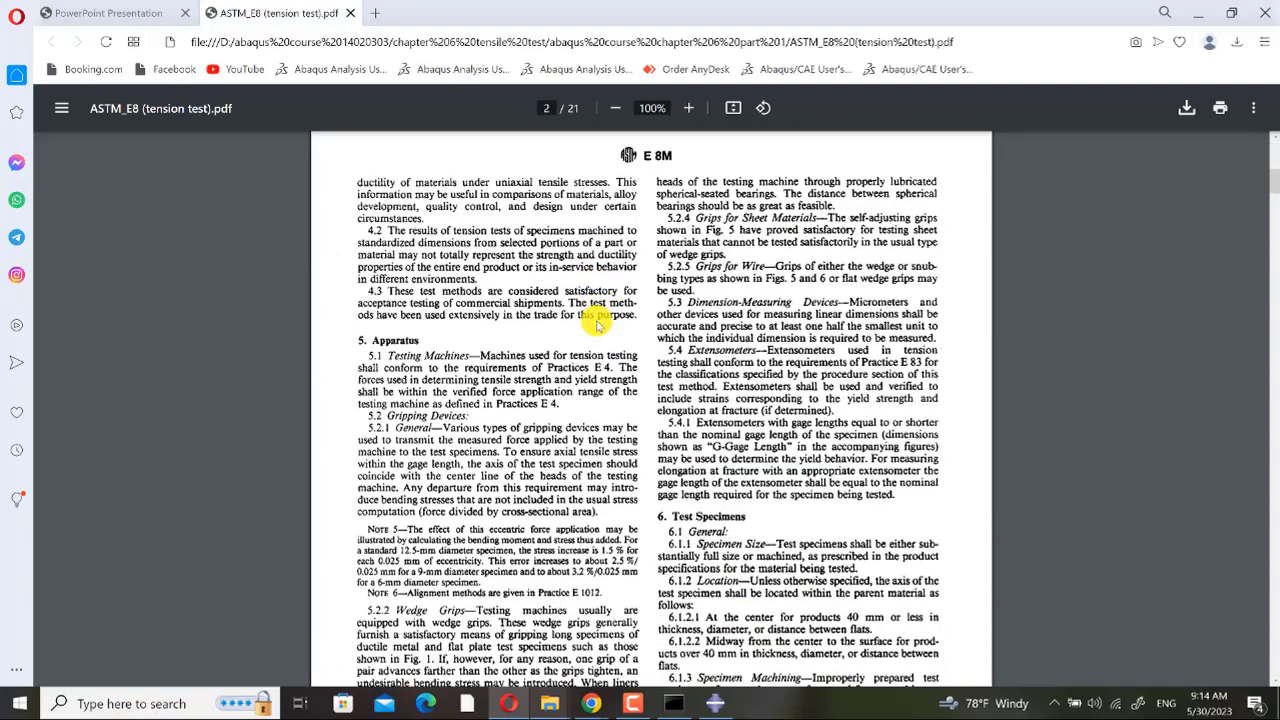
scroll(600, 300, "down", 5)
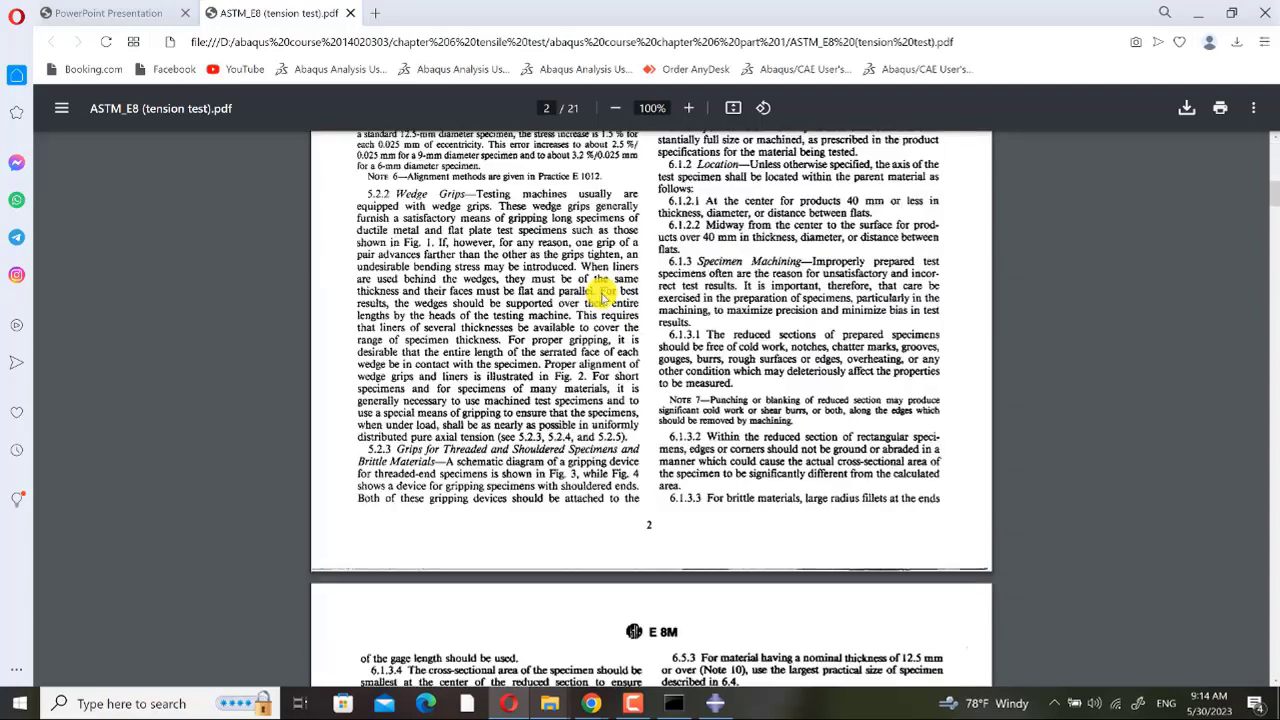
scroll(600, 296, "down", 2)
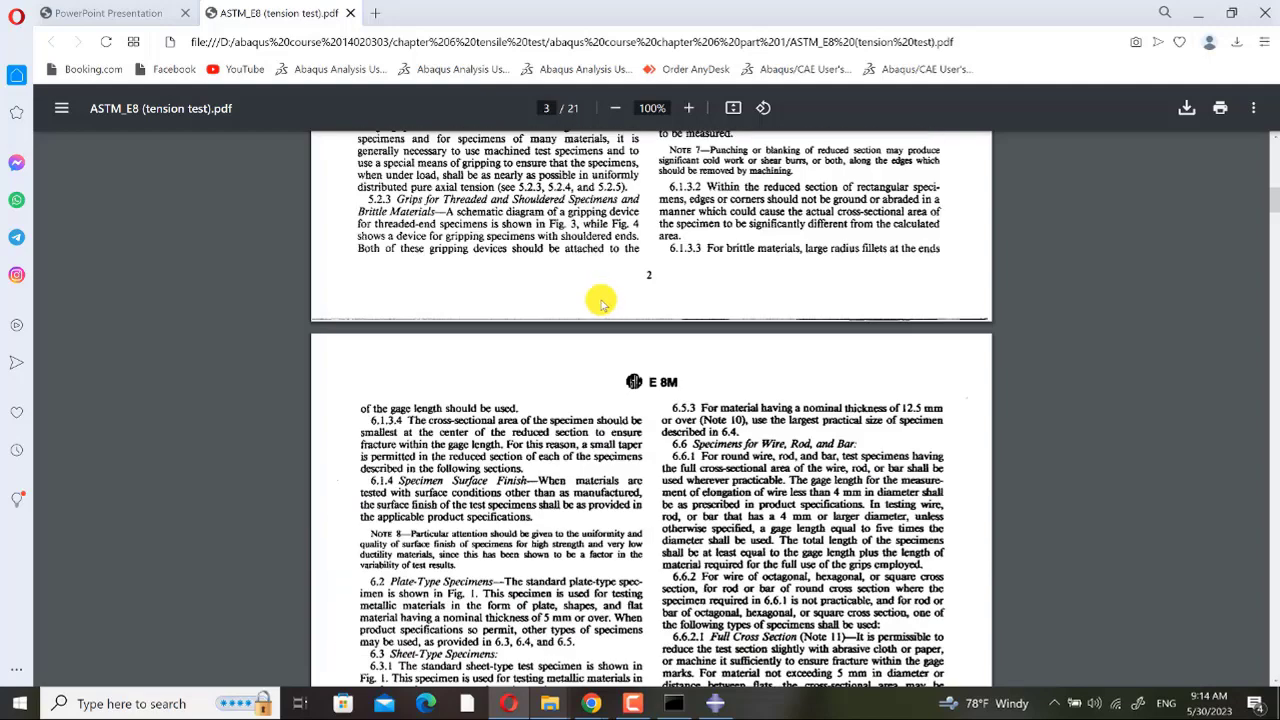
scroll(600, 300, "down", 2)
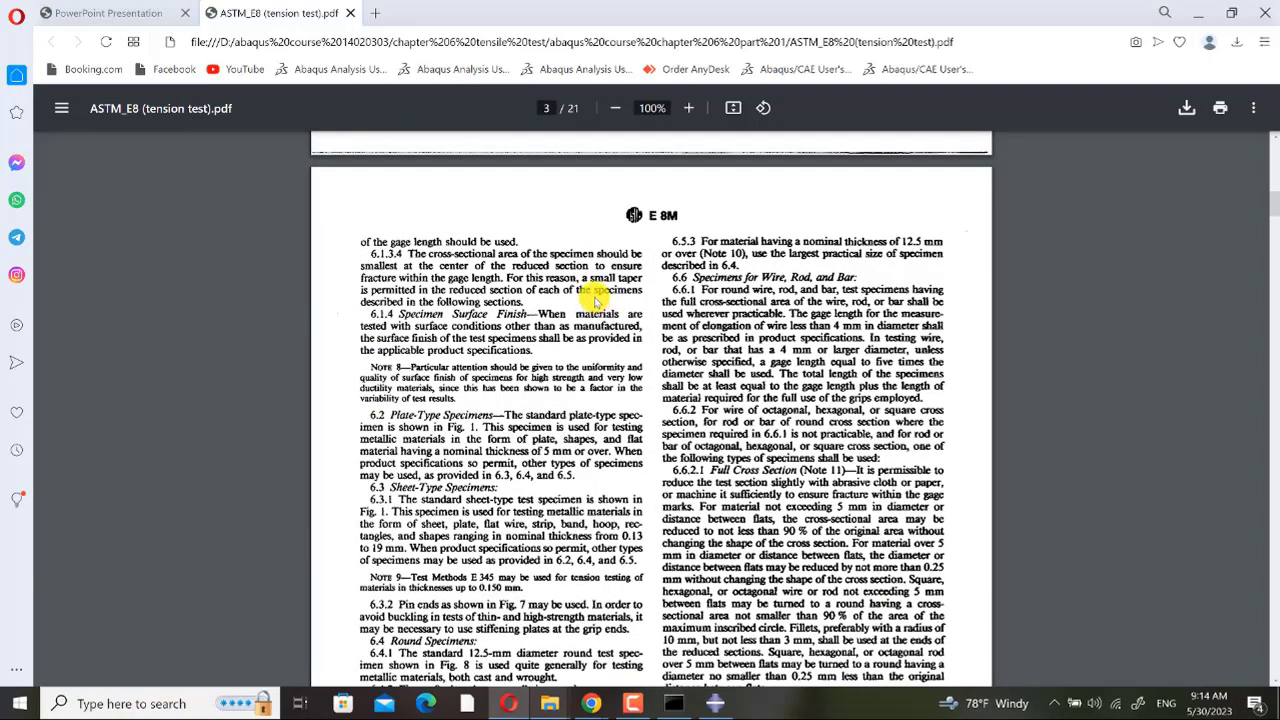
scroll(594, 302, "up", 6)
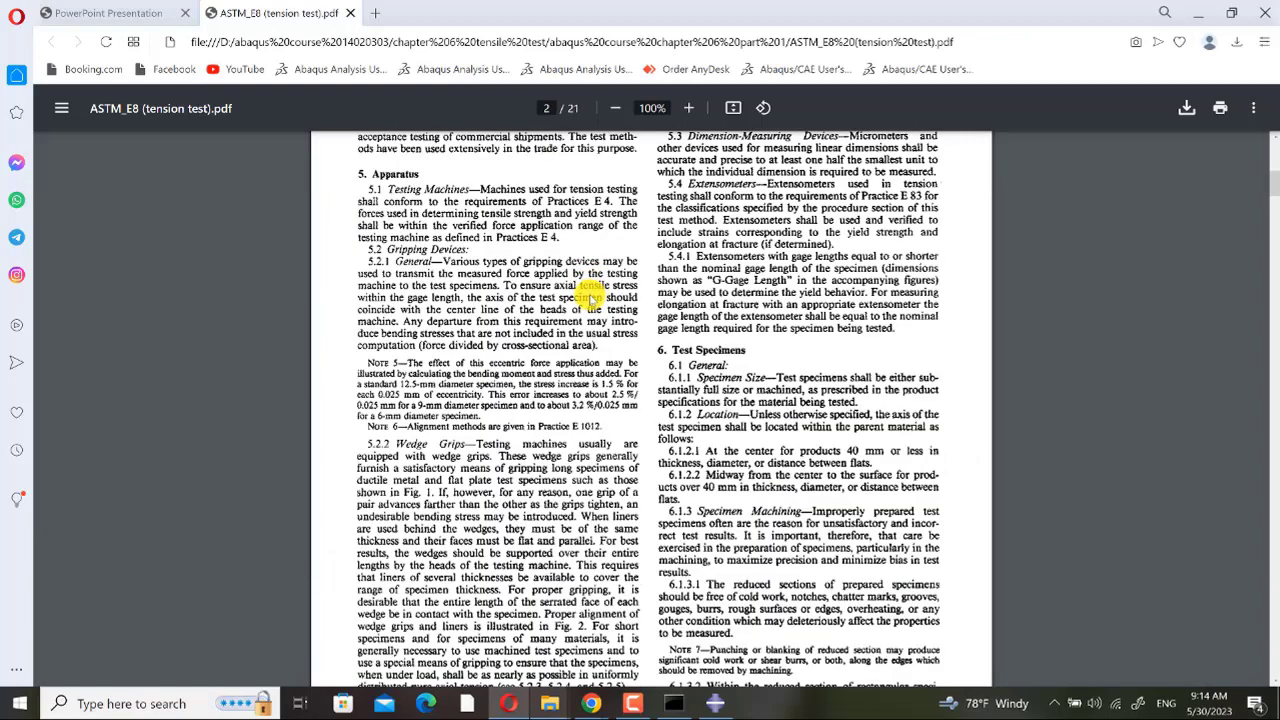
scroll(590, 290, "up", 4)
scroll(590, 297, "up", 3)
scroll(580, 288, "up", 2)
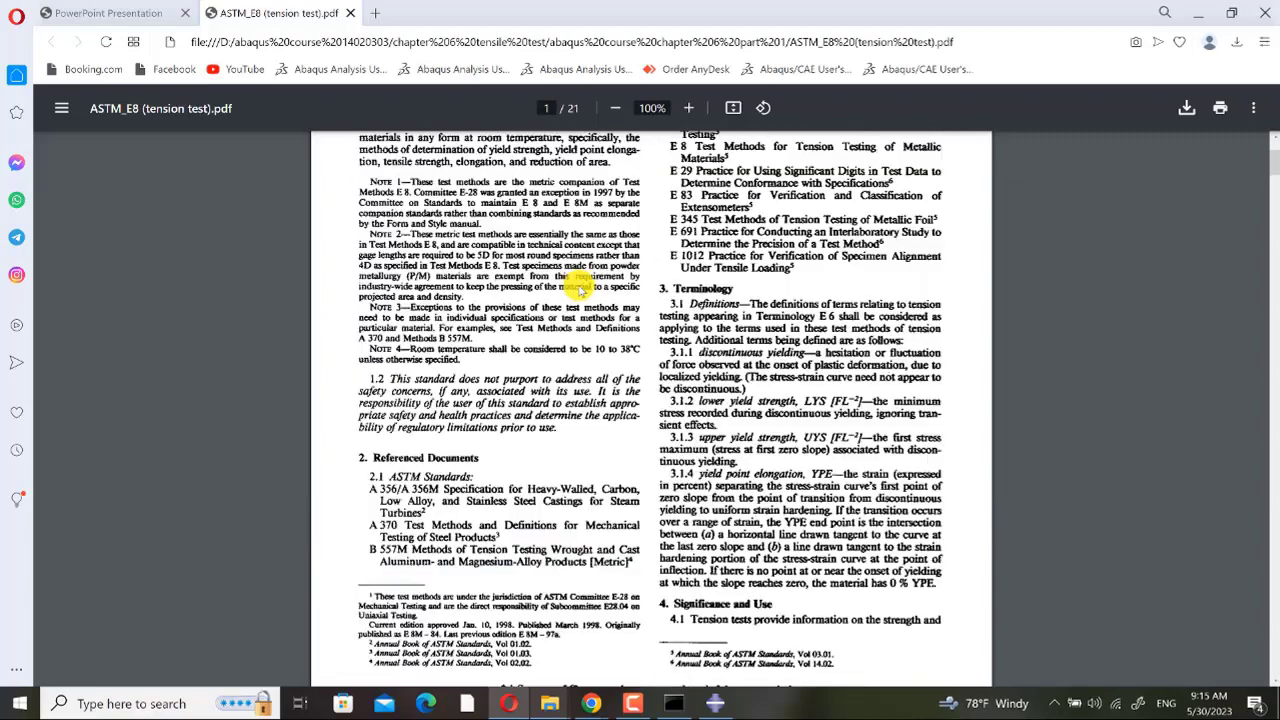
scroll(578, 288, "down", 4)
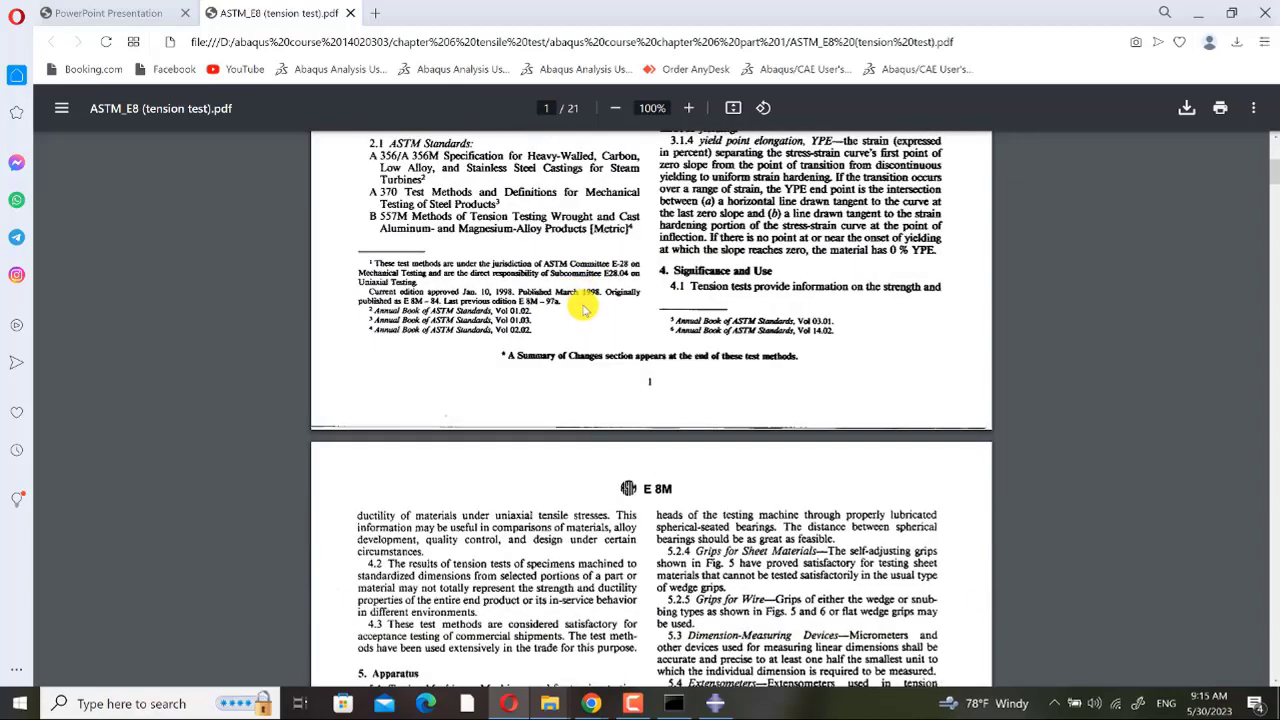
scroll(583, 311, "down", 8)
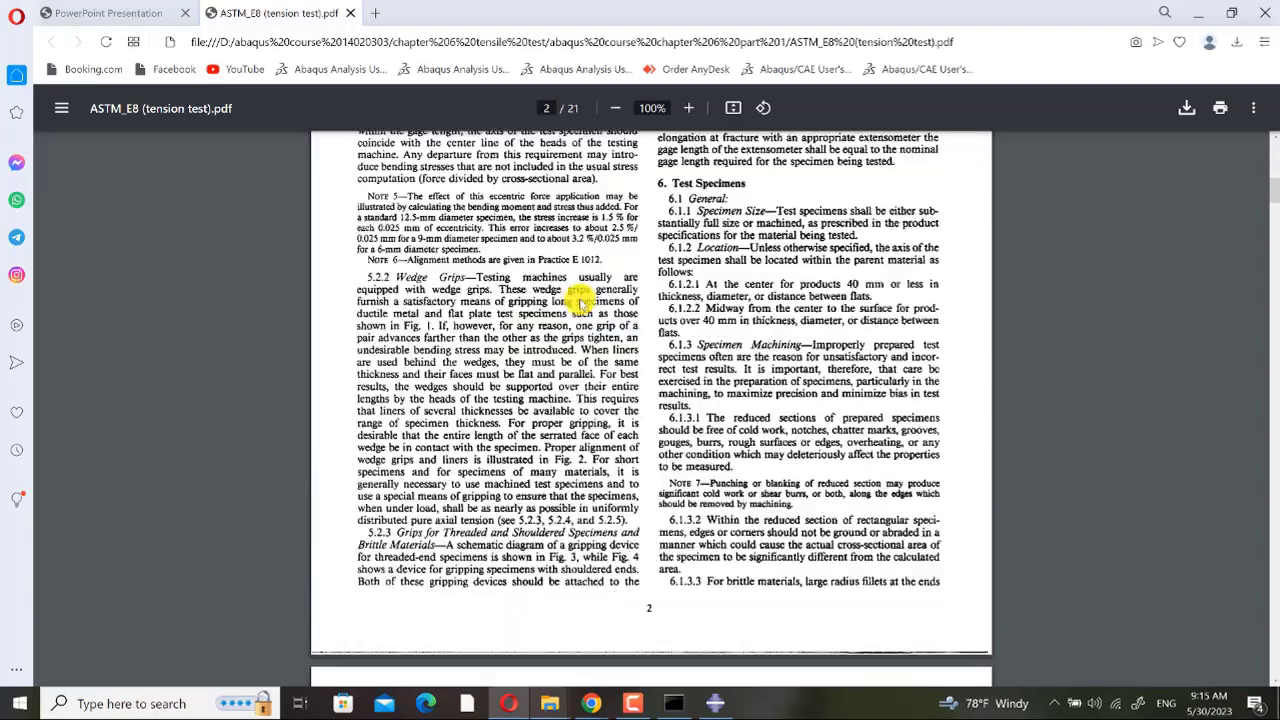
scroll(580, 298, "down", 9)
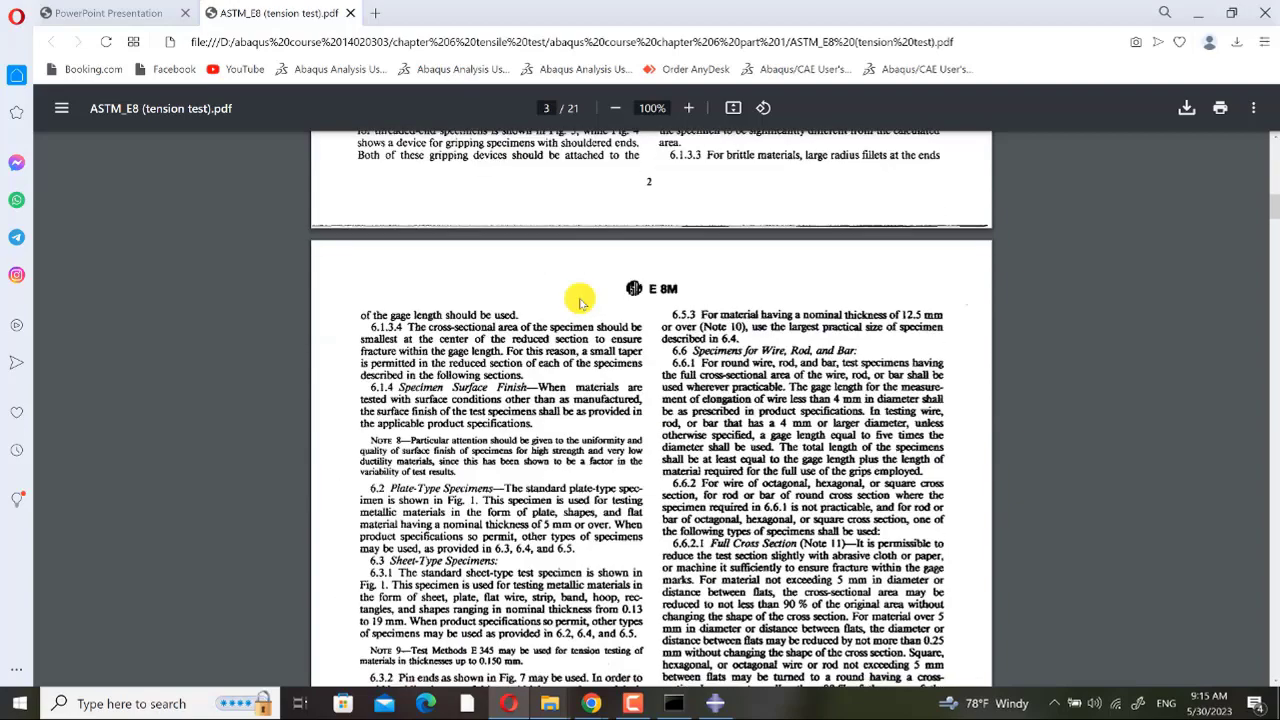
scroll(578, 298, "down", 5)
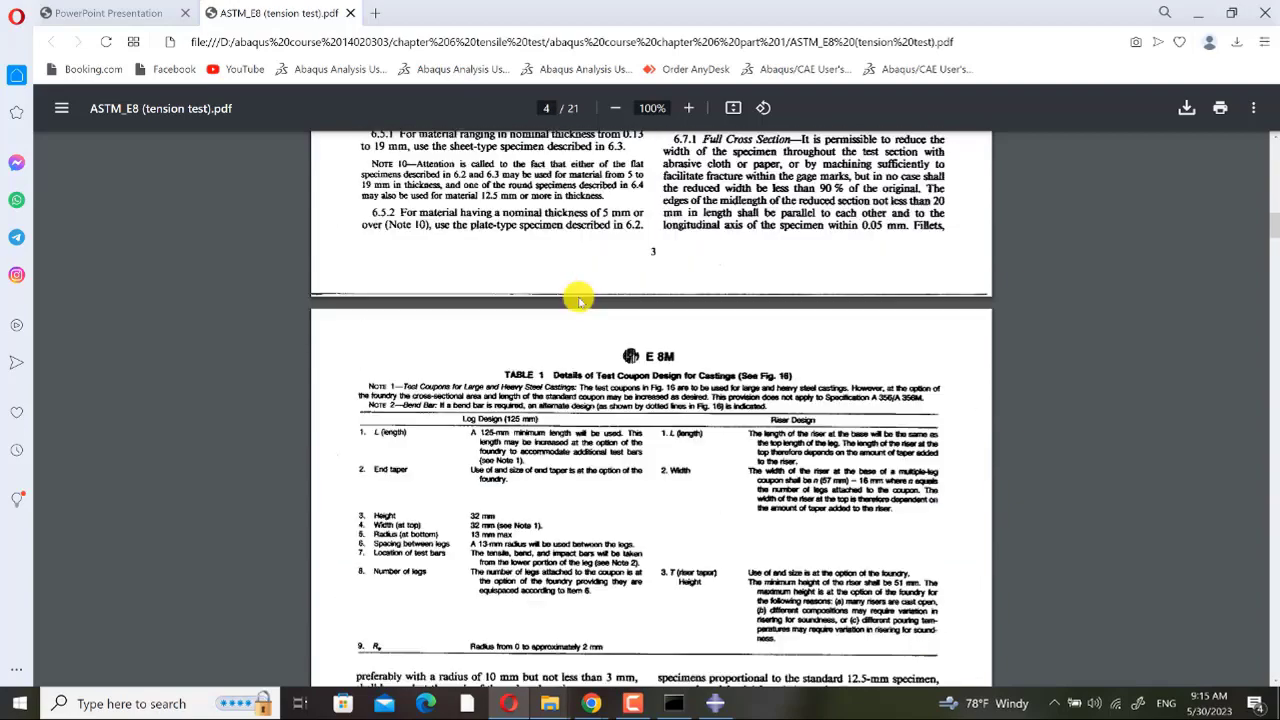
scroll(578, 298, "down", 4)
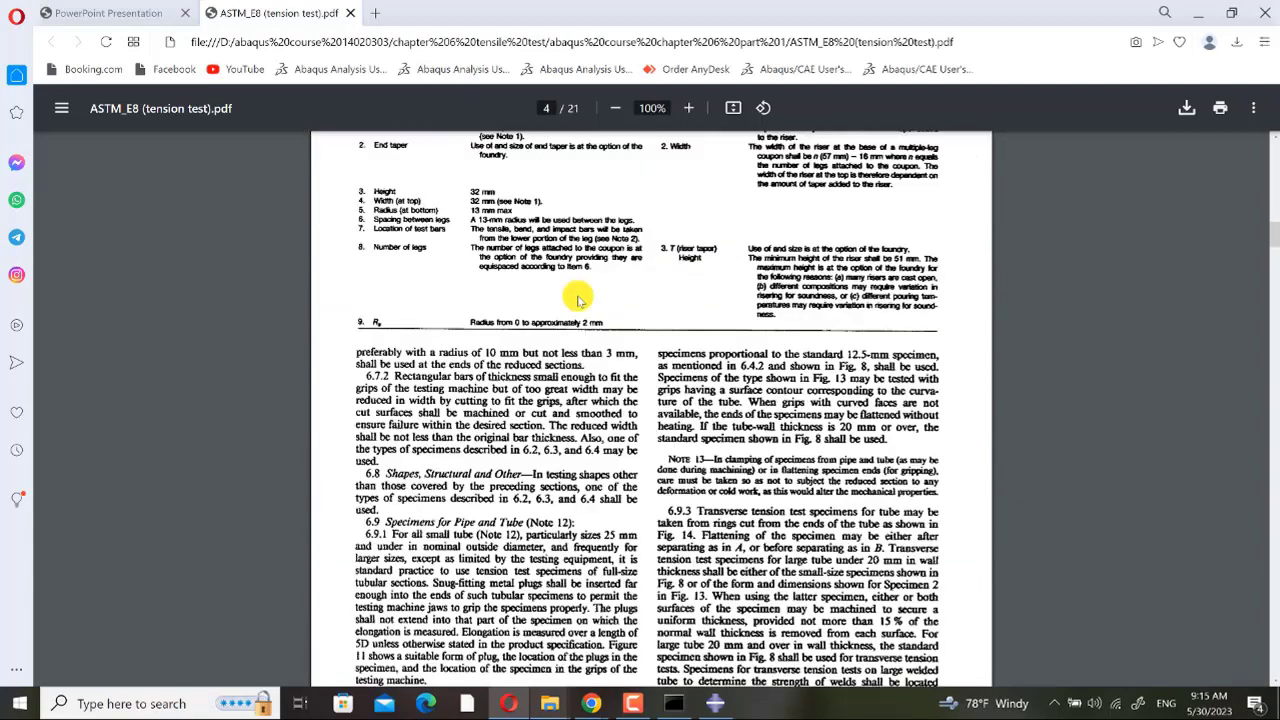
scroll(578, 298, "down", 6)
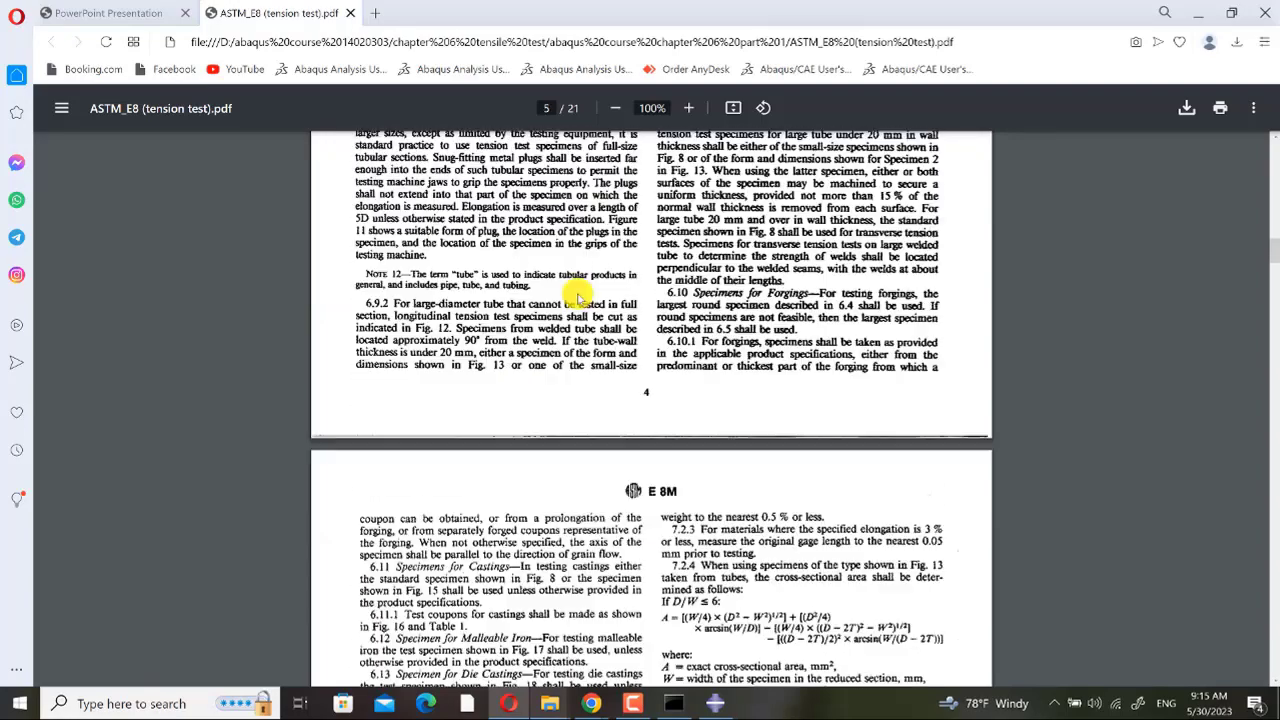
scroll(578, 298, "down", 8)
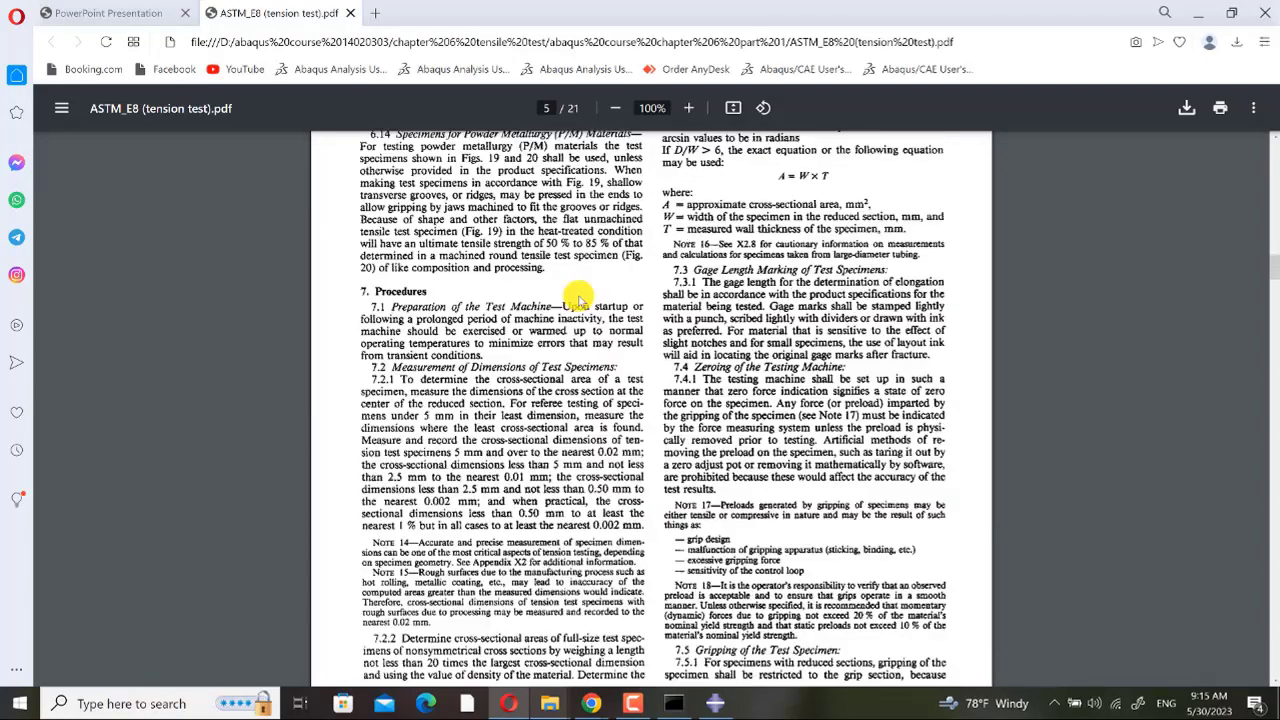
scroll(578, 298, "down", 8)
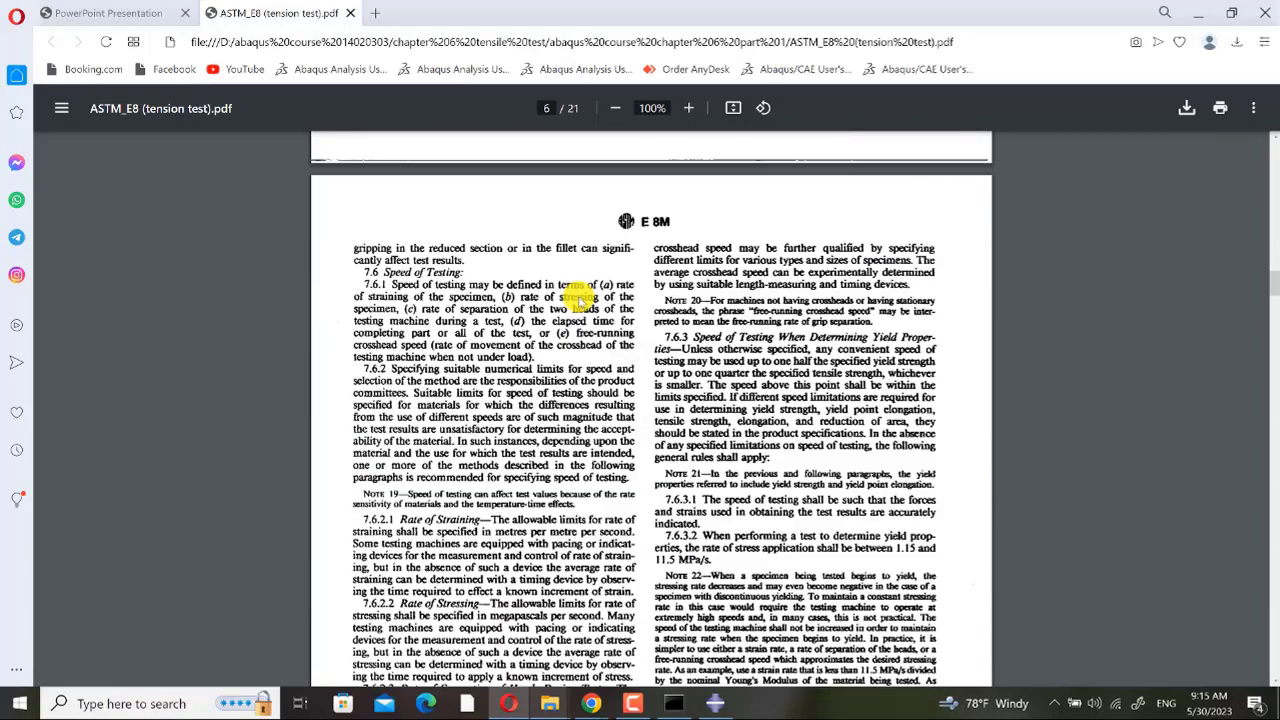
scroll(578, 298, "down", 4)
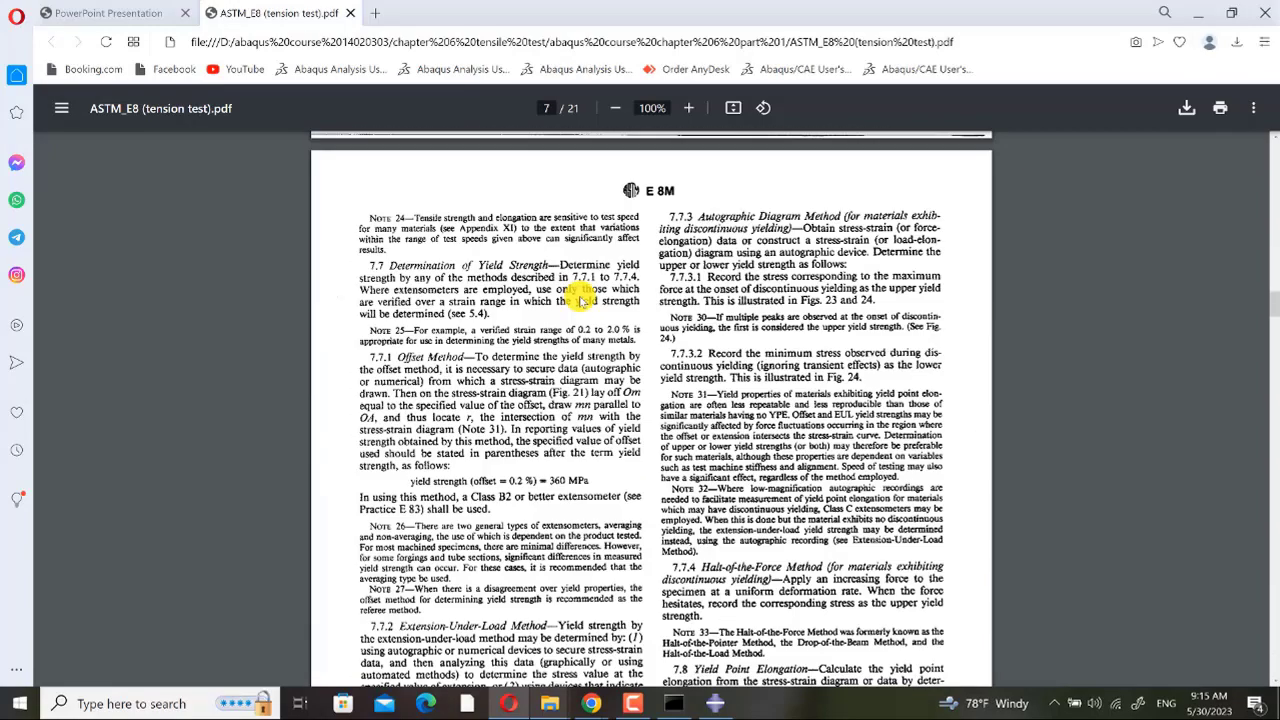
scroll(580, 298, "down", 8)
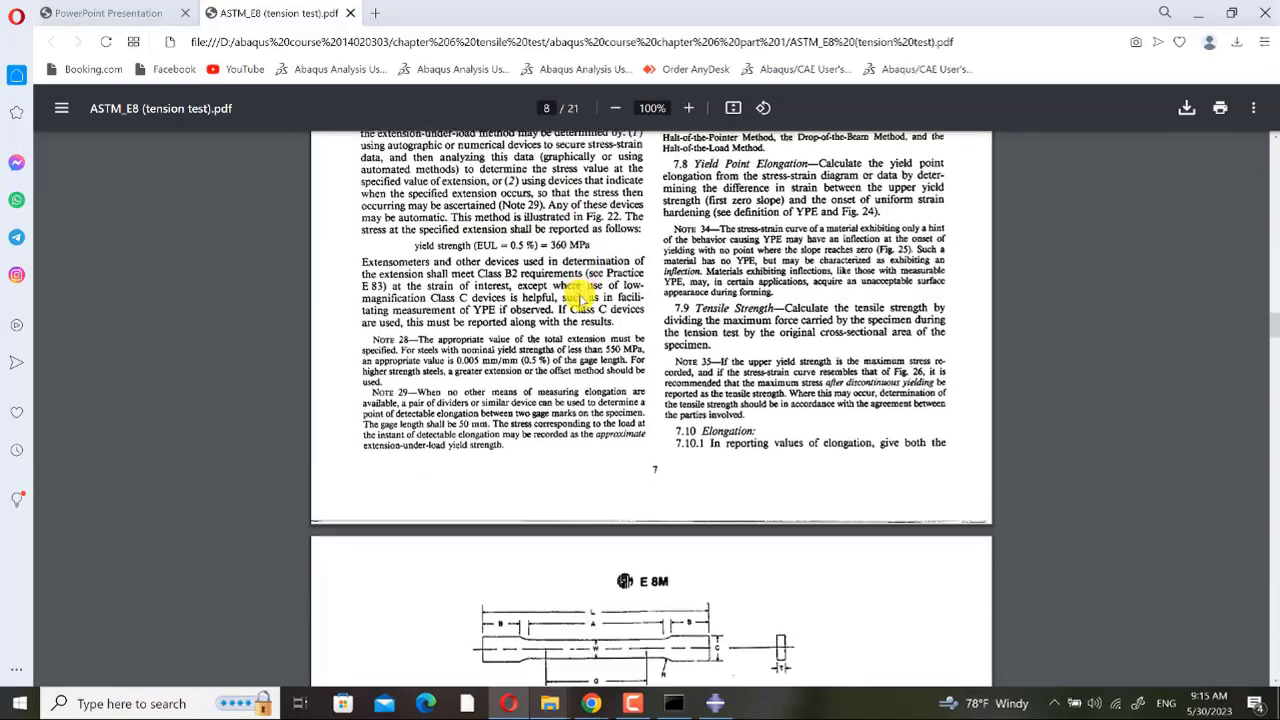
scroll(580, 298, "down", 1)
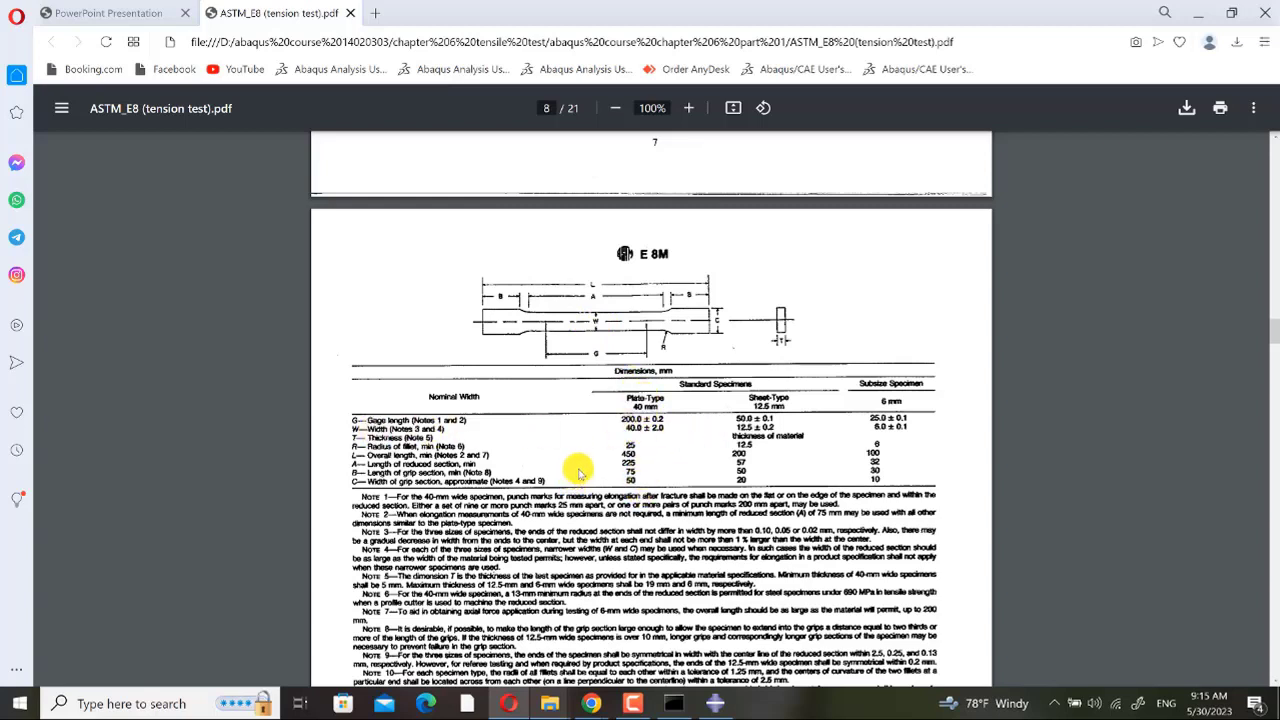
- Scroll down to bring the notes below the E 8M table and the Fig. 1 caption into view
scroll(575, 468, "down", 2)
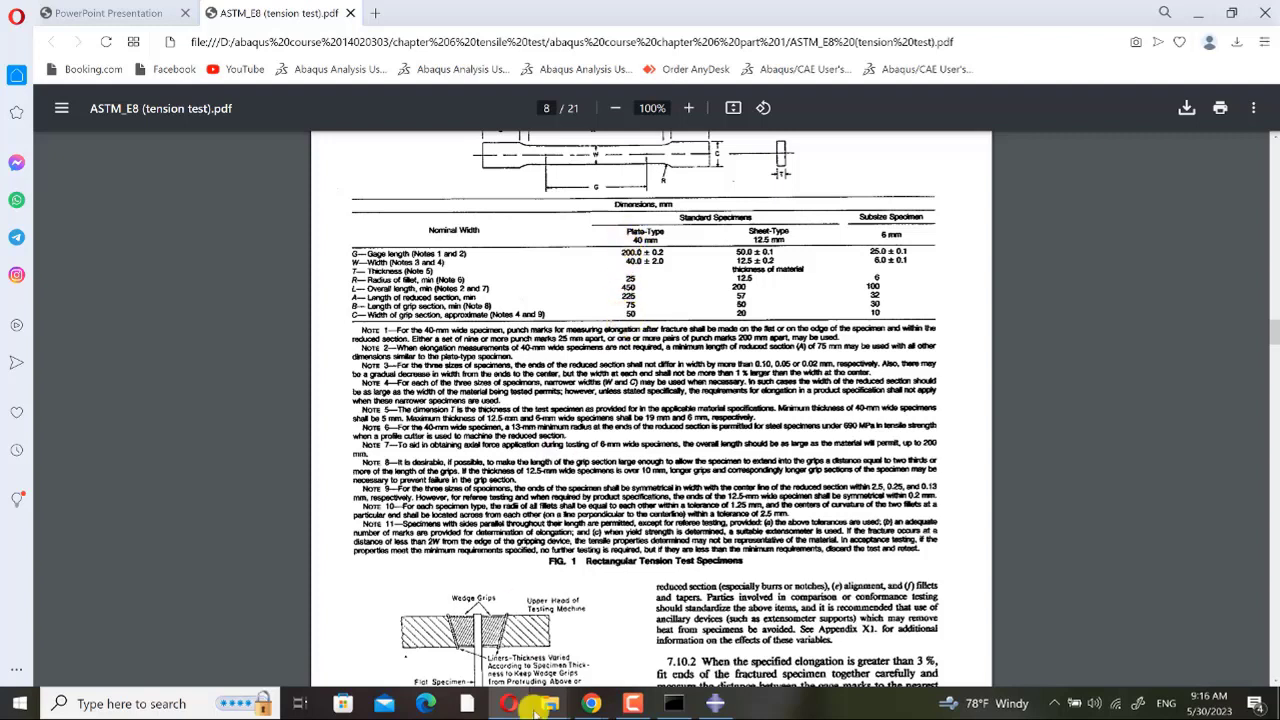
- Read the Google Meet chat messages, then return to the ASTM E8 PDF in Opera
mouse_move(591, 703)
left_click(604, 651)
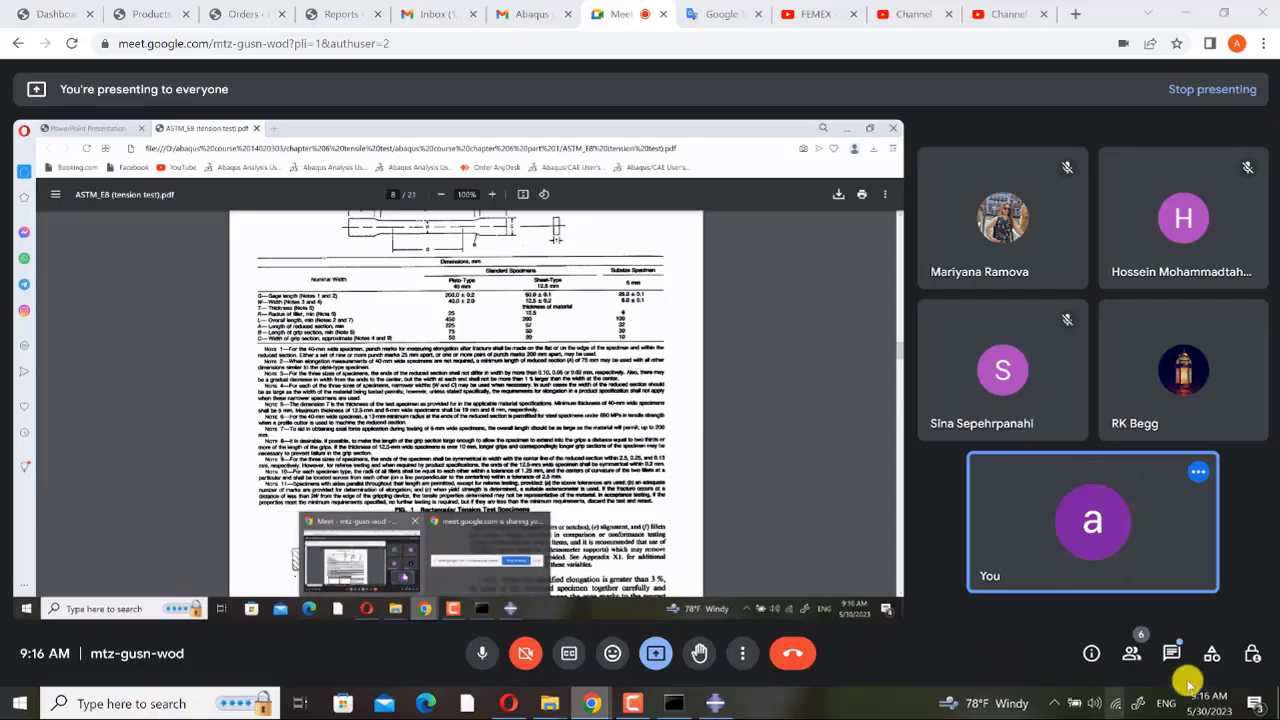
left_click(1171, 653)
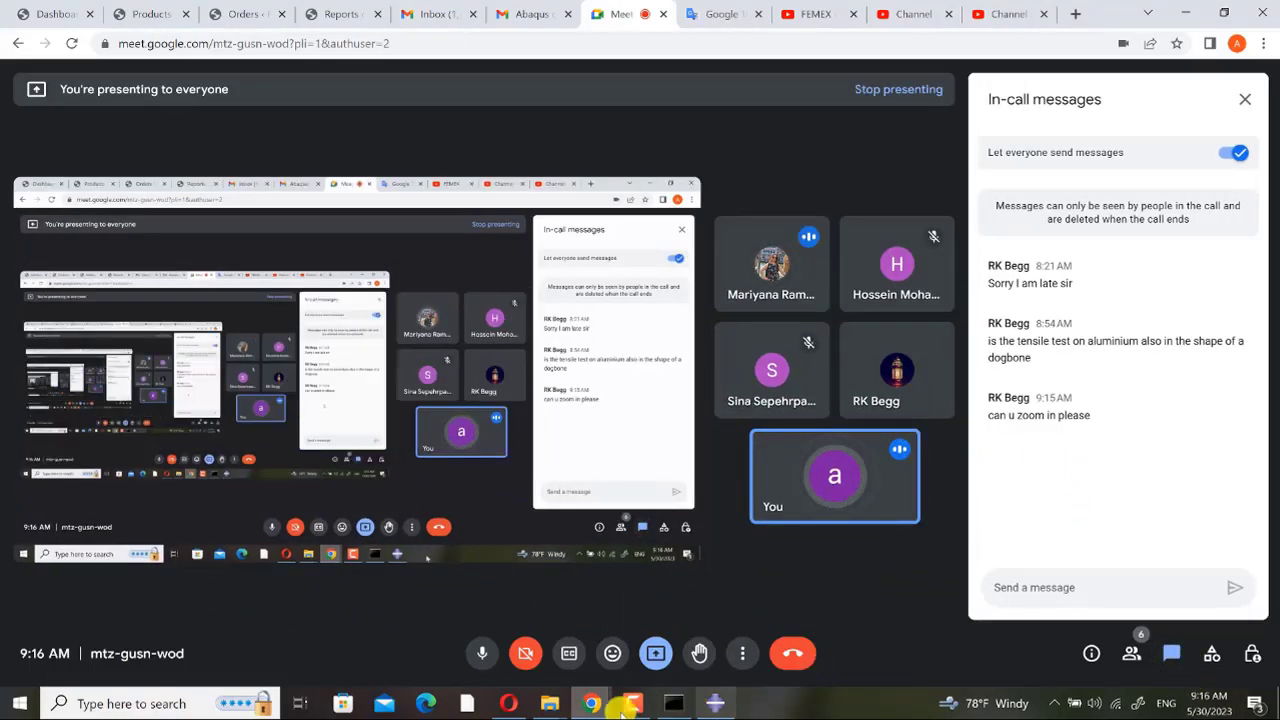
left_click(511, 705)
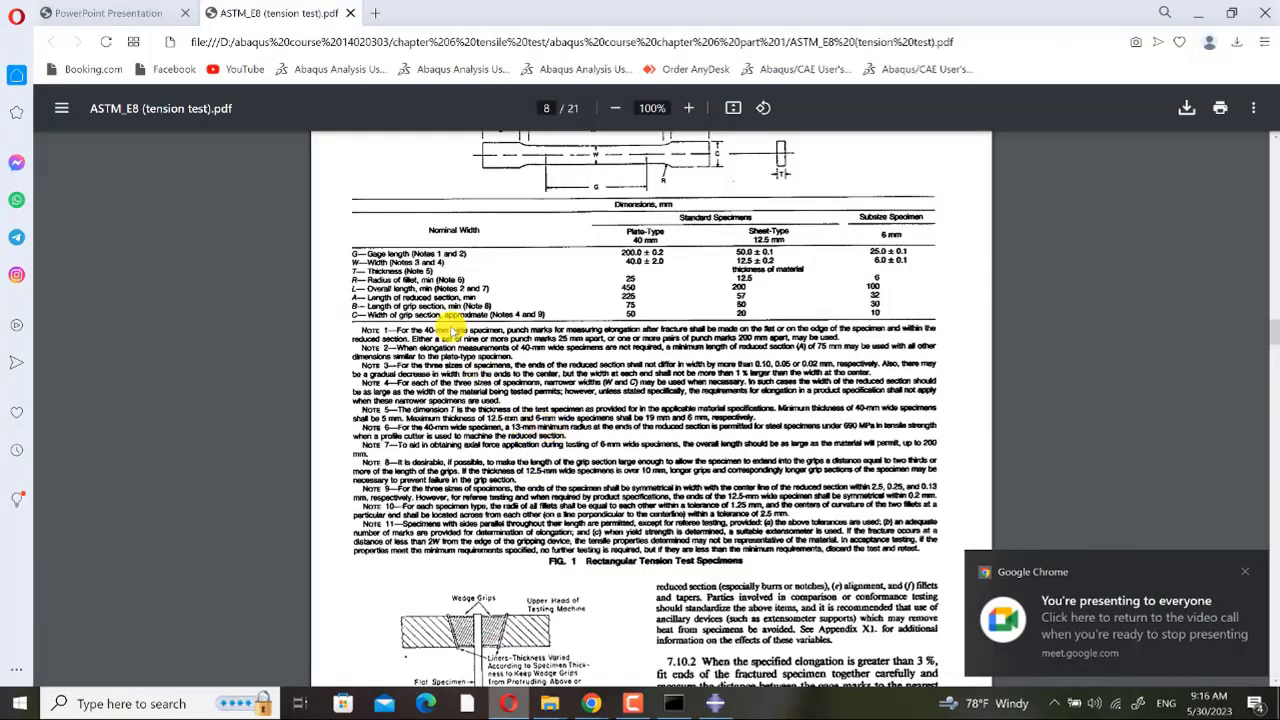
scroll(455, 335, "up", 1, "ctrl")
scroll(455, 333, "up", 1, "ctrl")
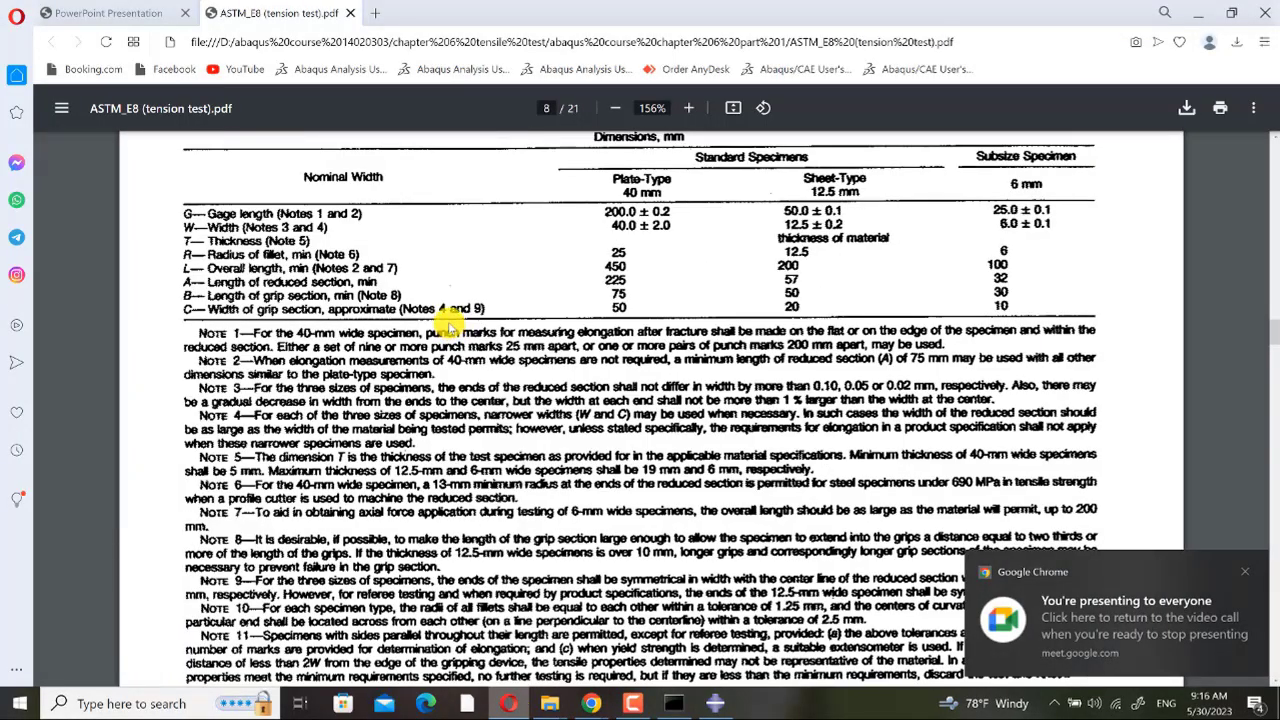
scroll(455, 330, "up", 3)
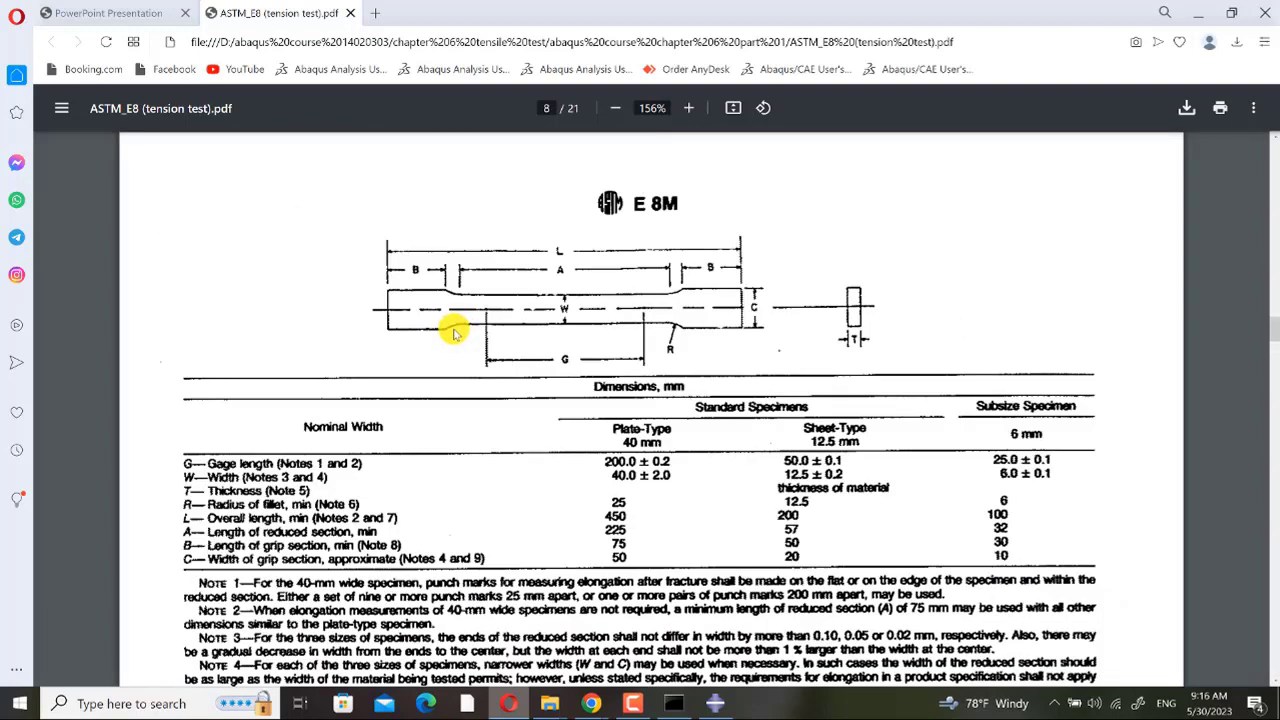
scroll(455, 333, "down", 3)
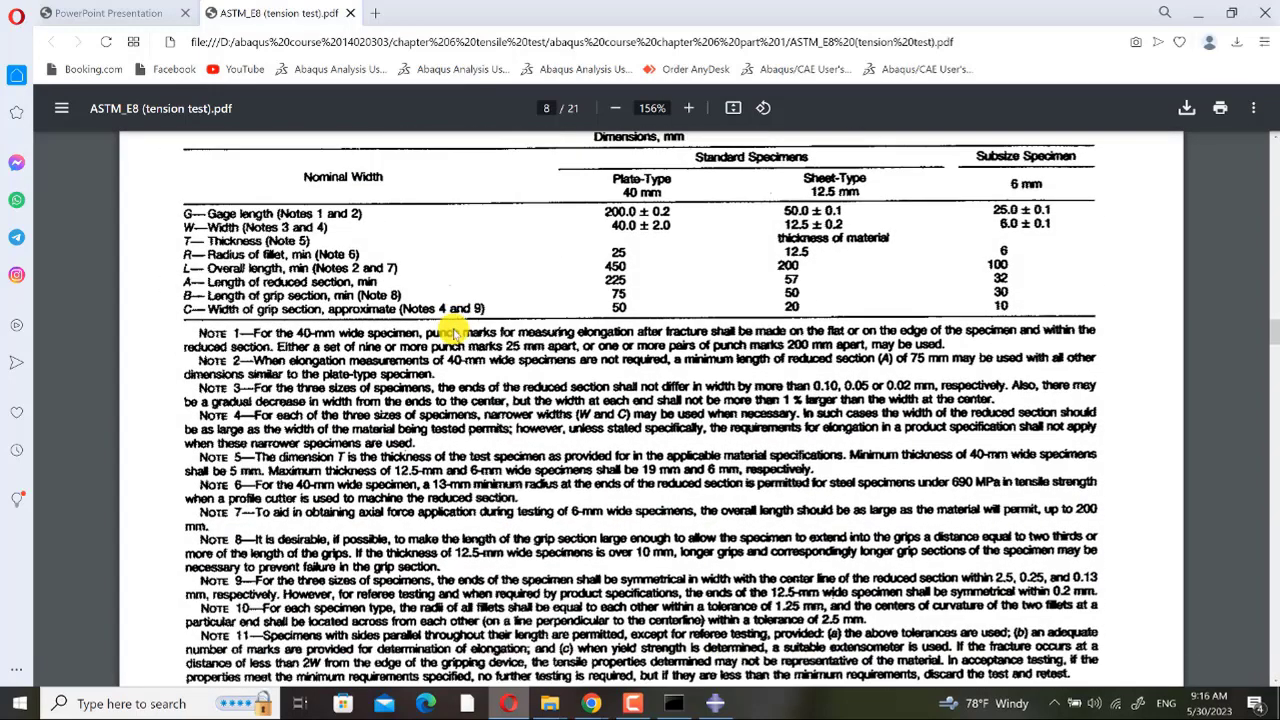
scroll(255, 478, "up", 2, "ctrl")
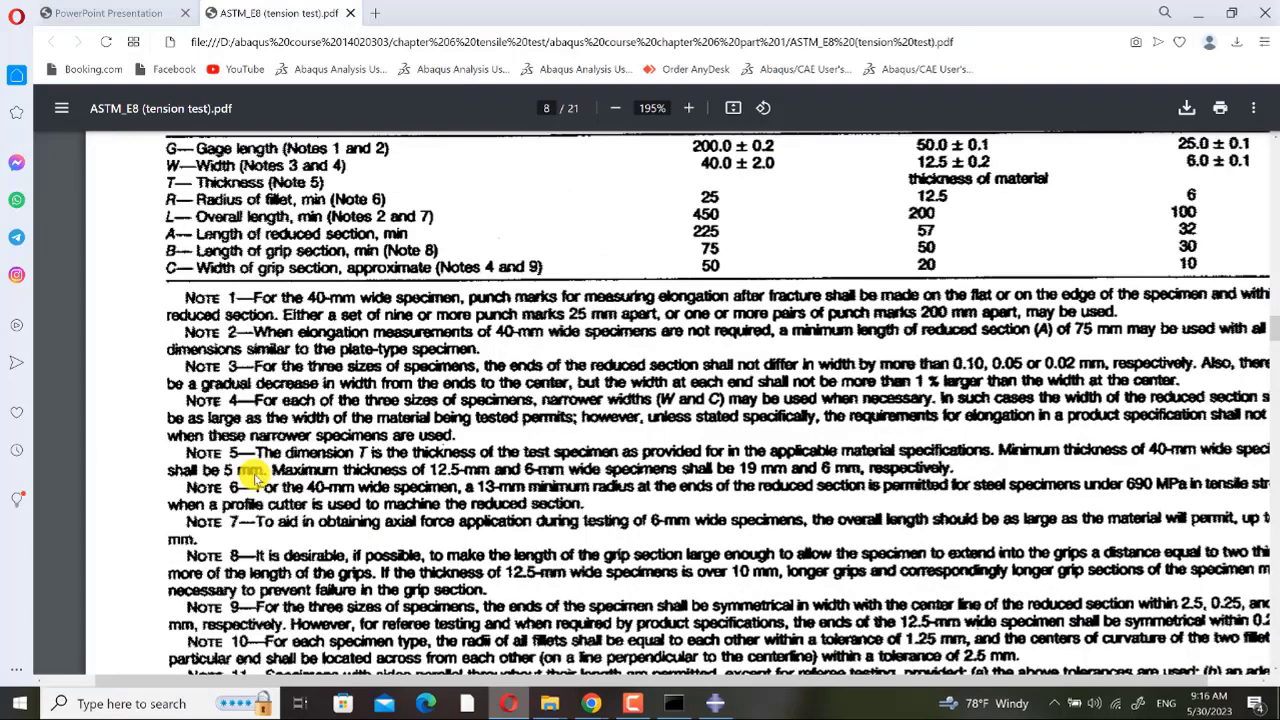
scroll(255, 478, "right", 2)
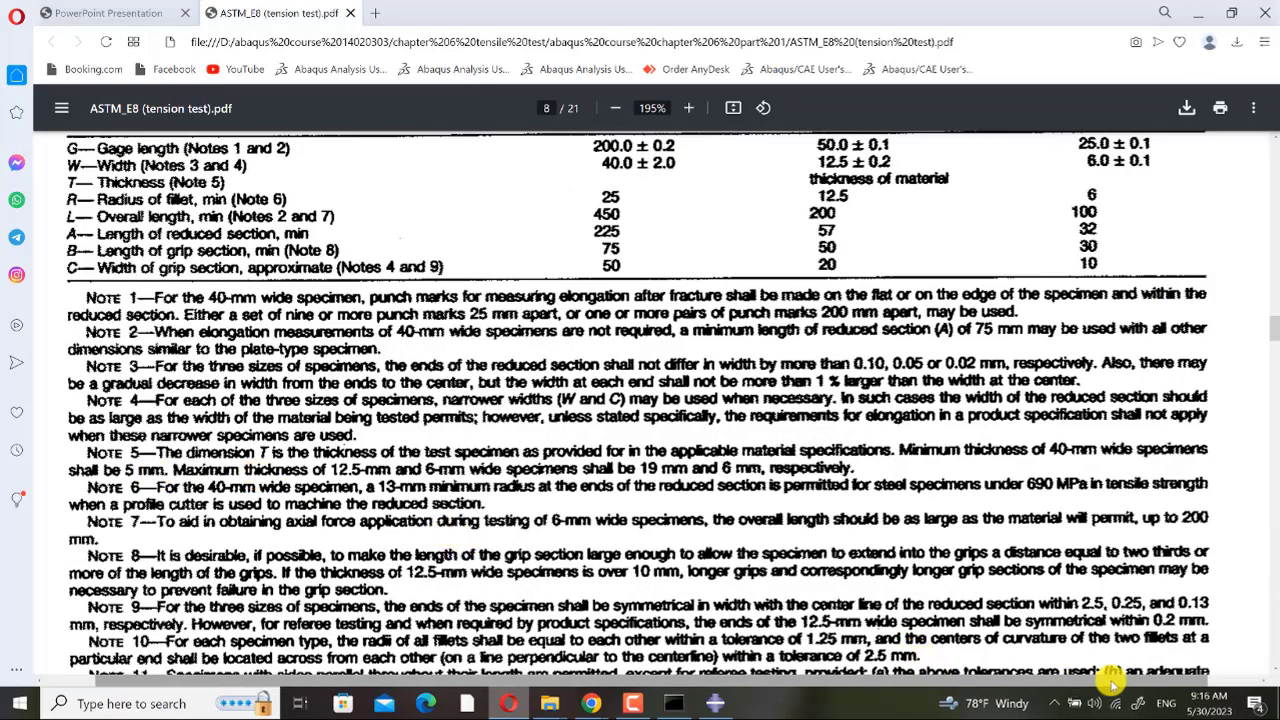
scroll(1110, 684, "right", 1)
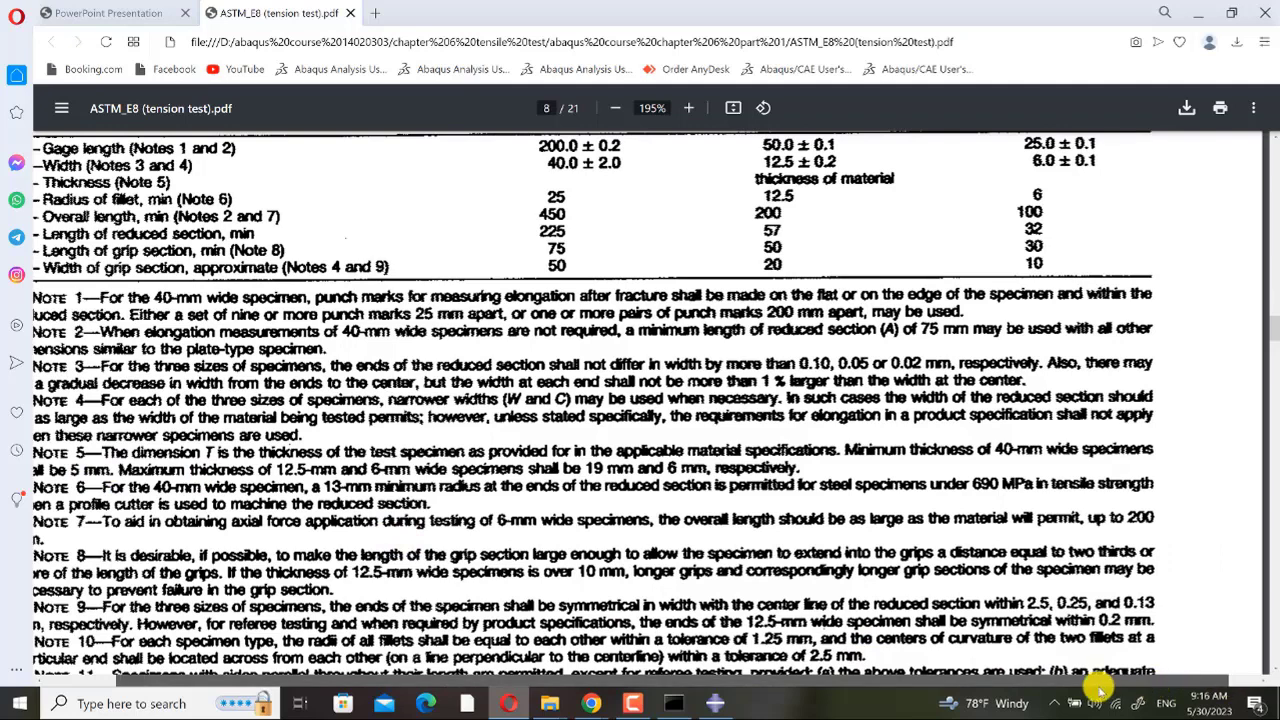
scroll(1100, 687, "left", 2)
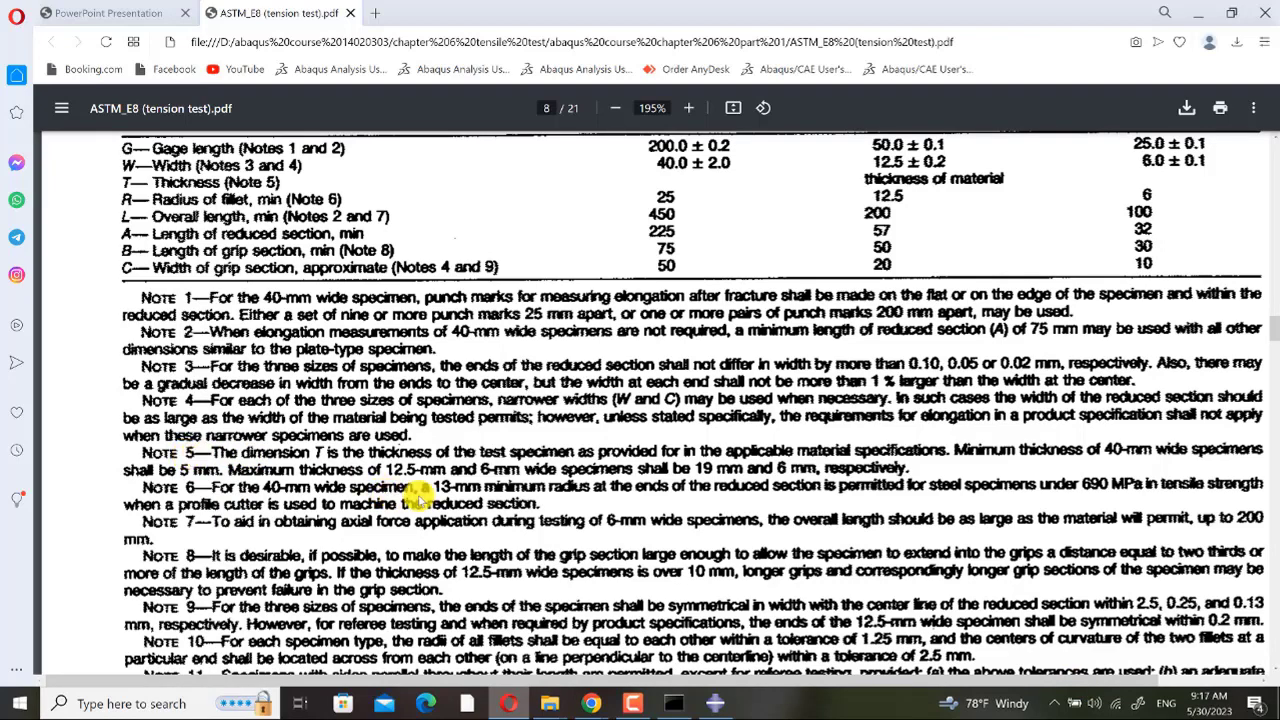
scroll(405, 496, "down", 1, "ctrl")
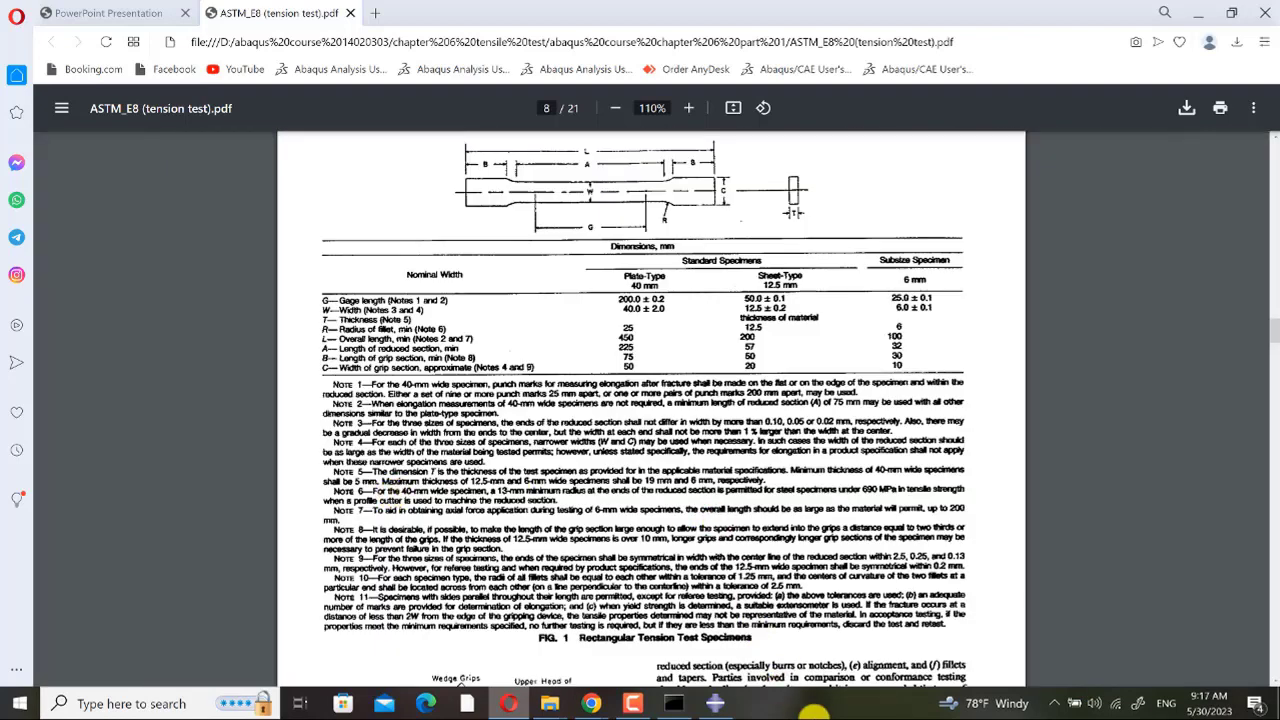
- Switch to the course slides PDF and scroll to page 14, the dog bone specimen sketch
left_click(722, 705)
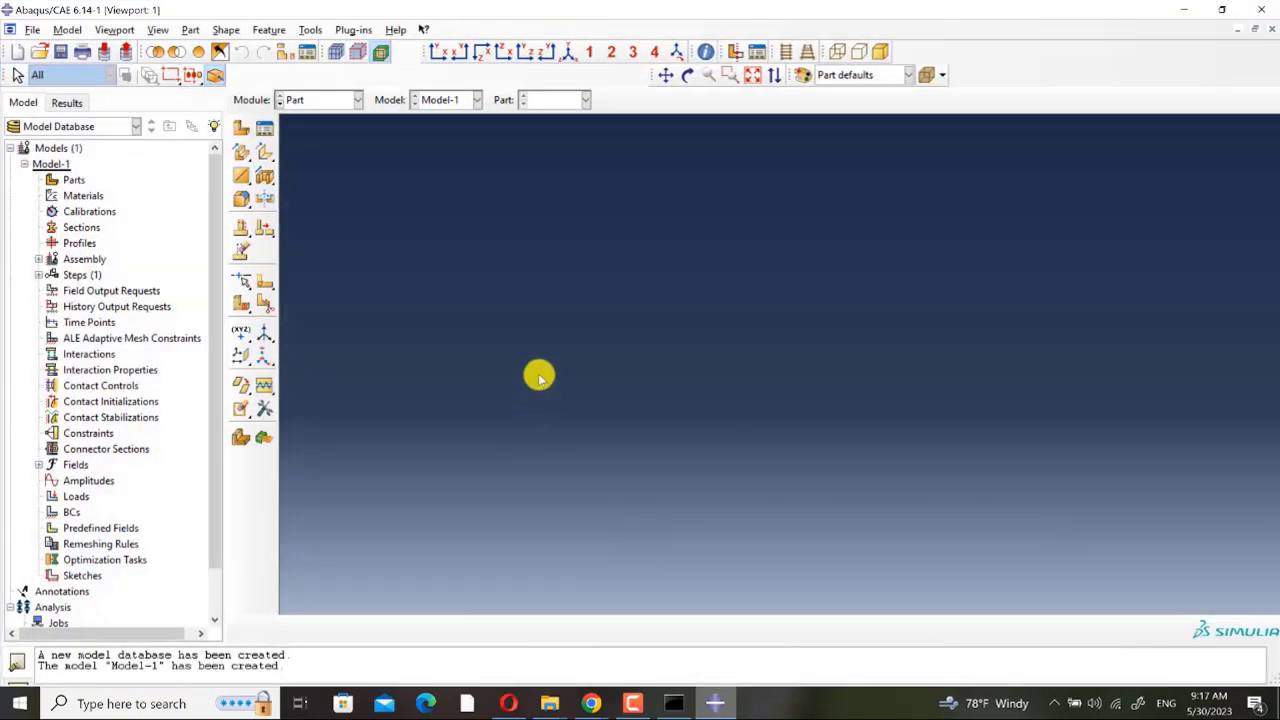
left_click(508, 703)
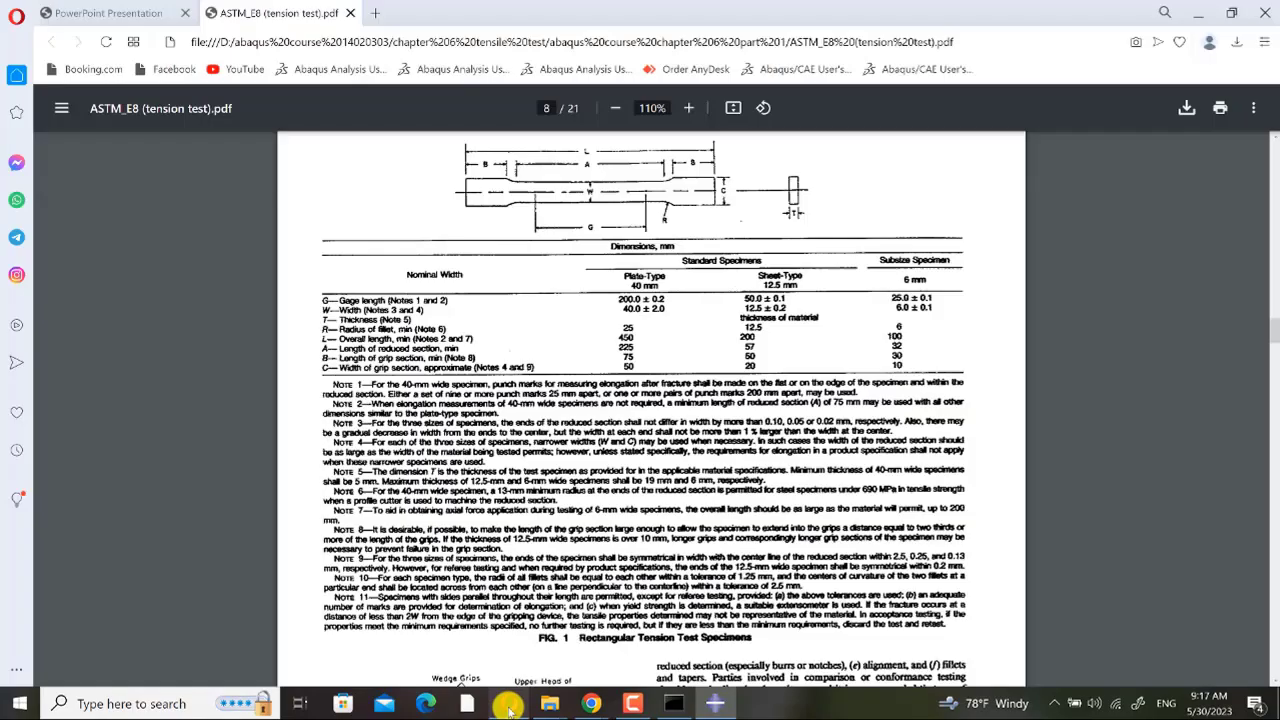
left_click(140, 12)
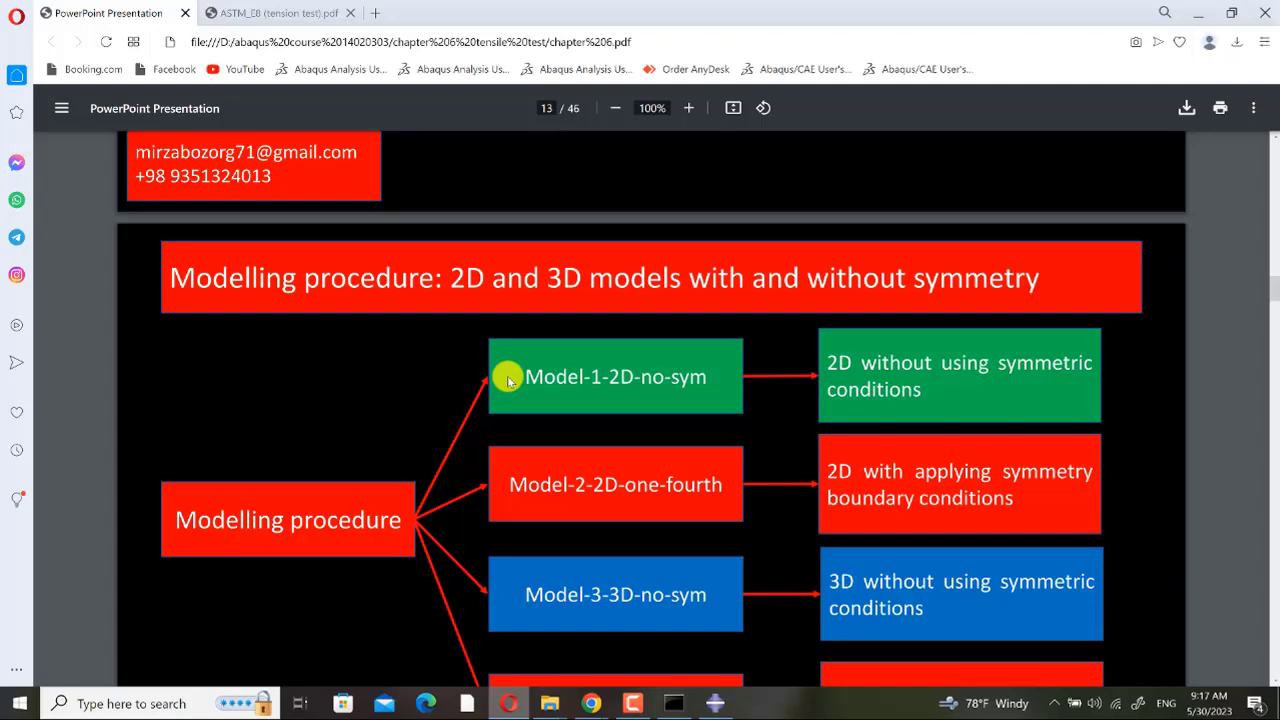
scroll(480, 376, "down", 2)
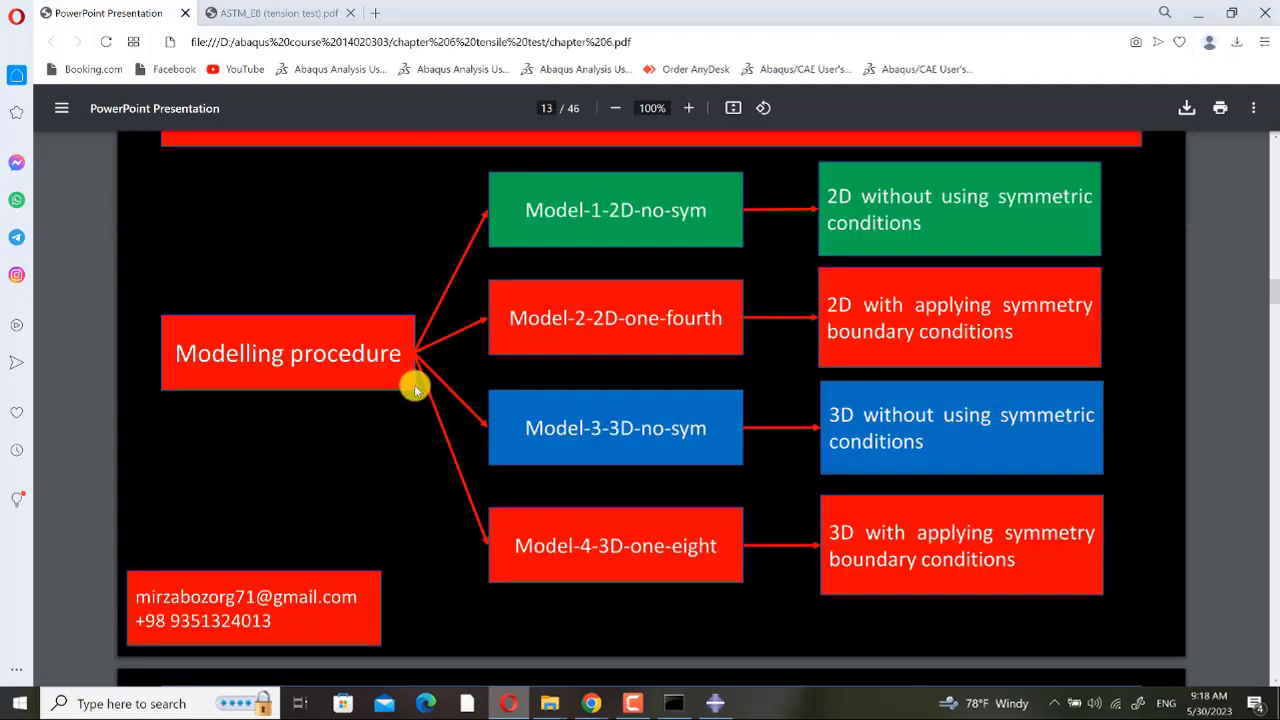
scroll(414, 388, "up", 1)
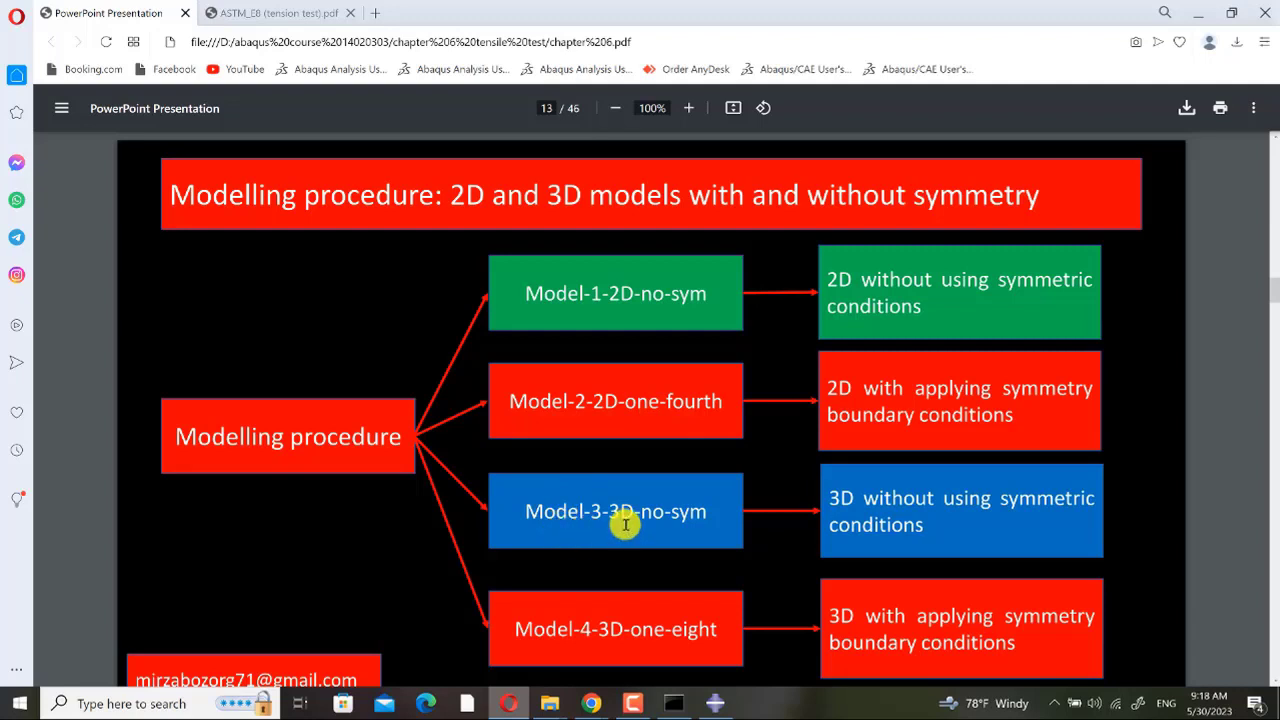
scroll(623, 580, "down", 1)
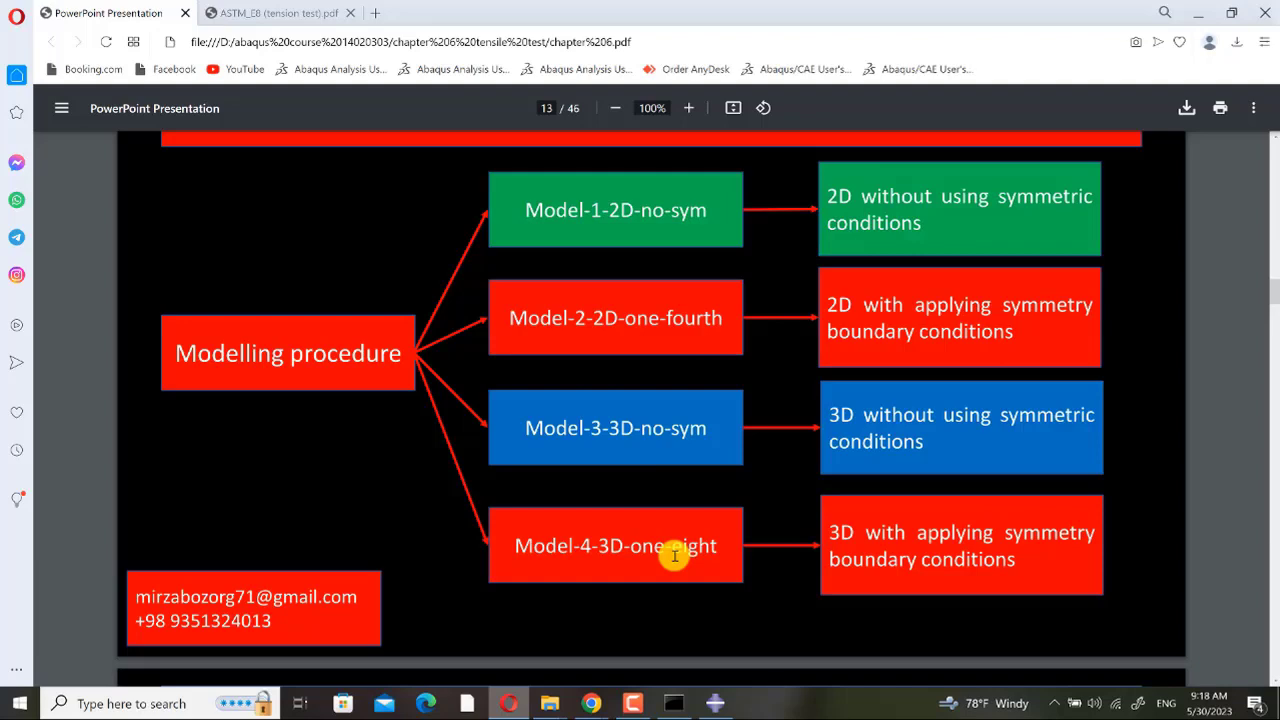
scroll(654, 514, "down", 2)
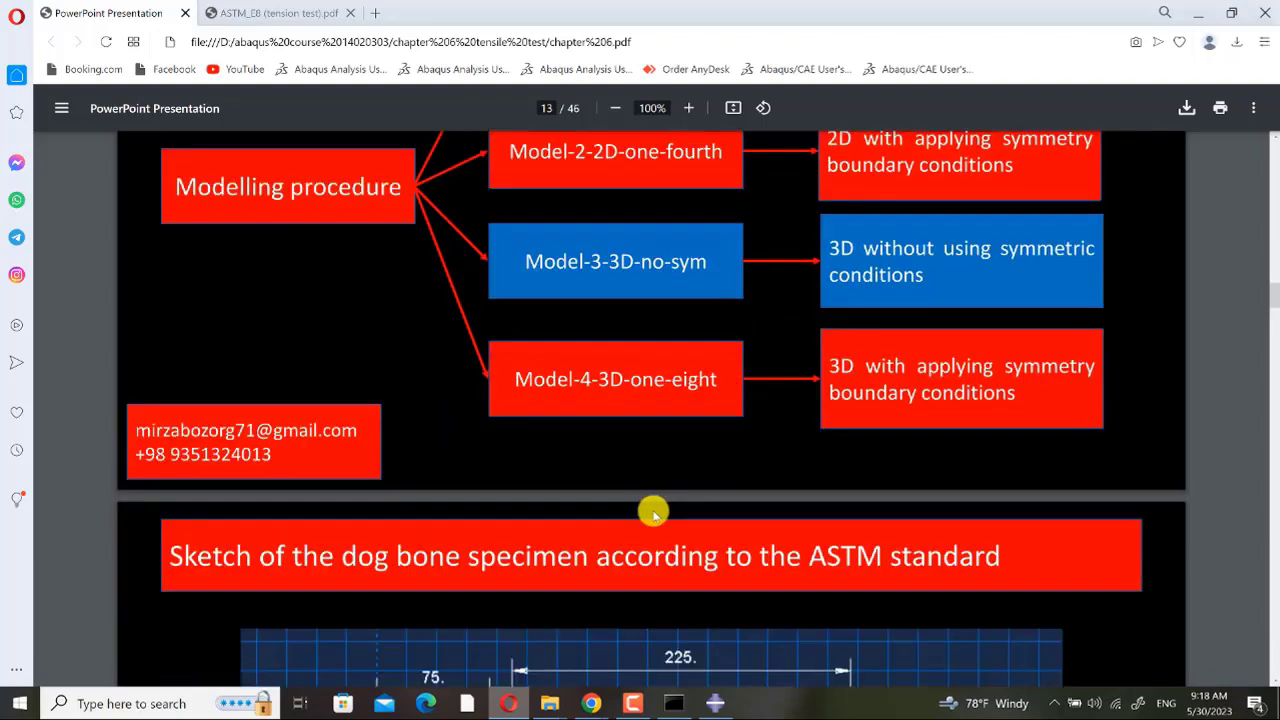
scroll(652, 512, "down", 2)
scroll(650, 540, "down", 1)
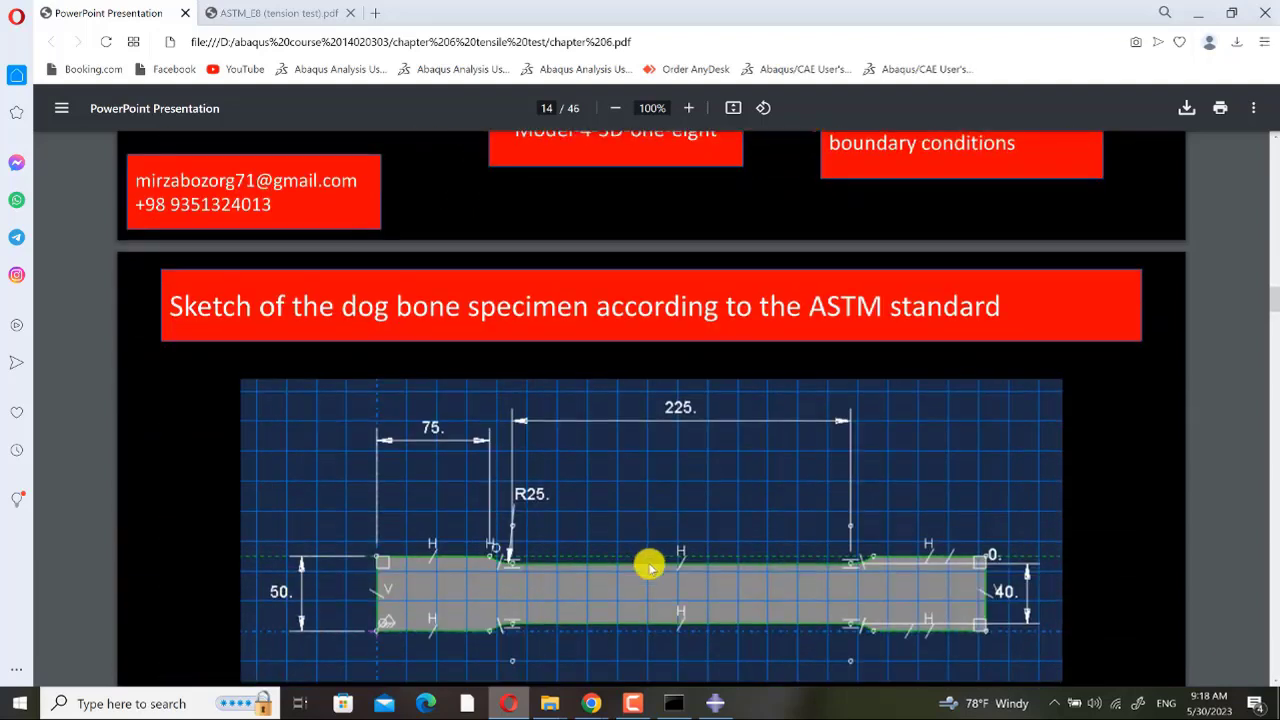
scroll(640, 555, "down", 2)
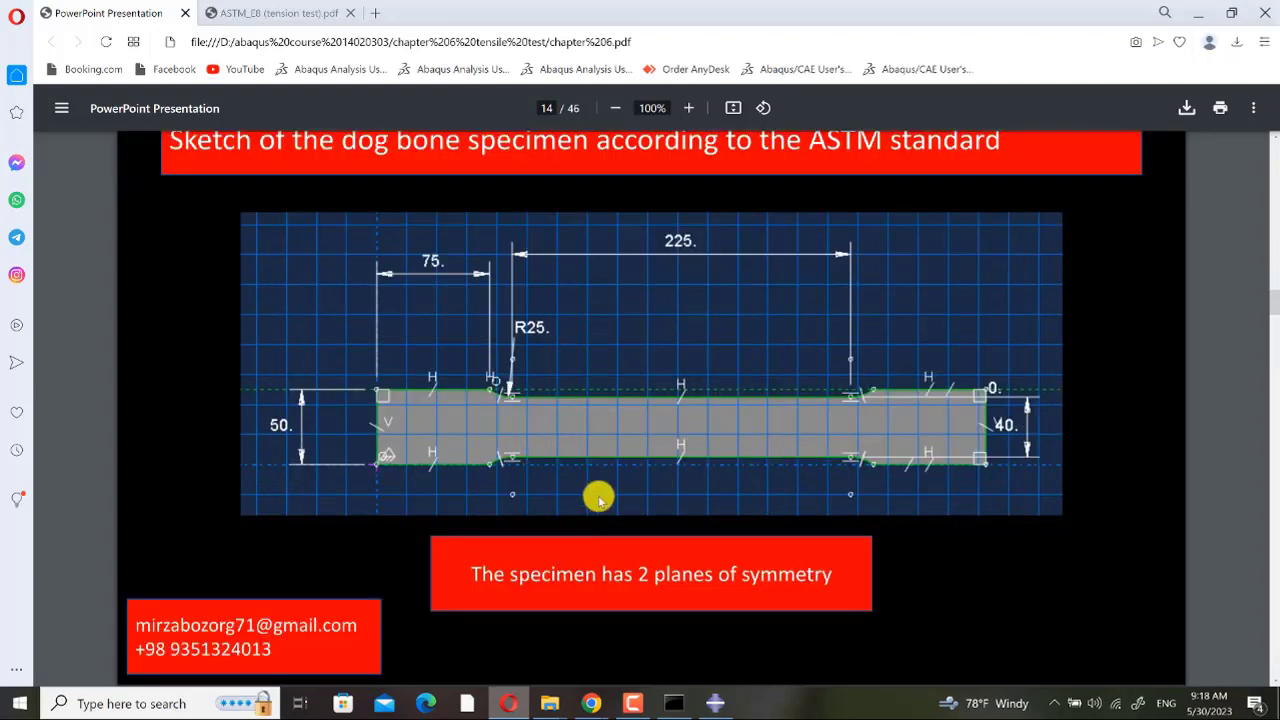
- Open the Job-5 results and plot TRIAX triaxiality contours on the deformed specimen
left_click(718, 703)
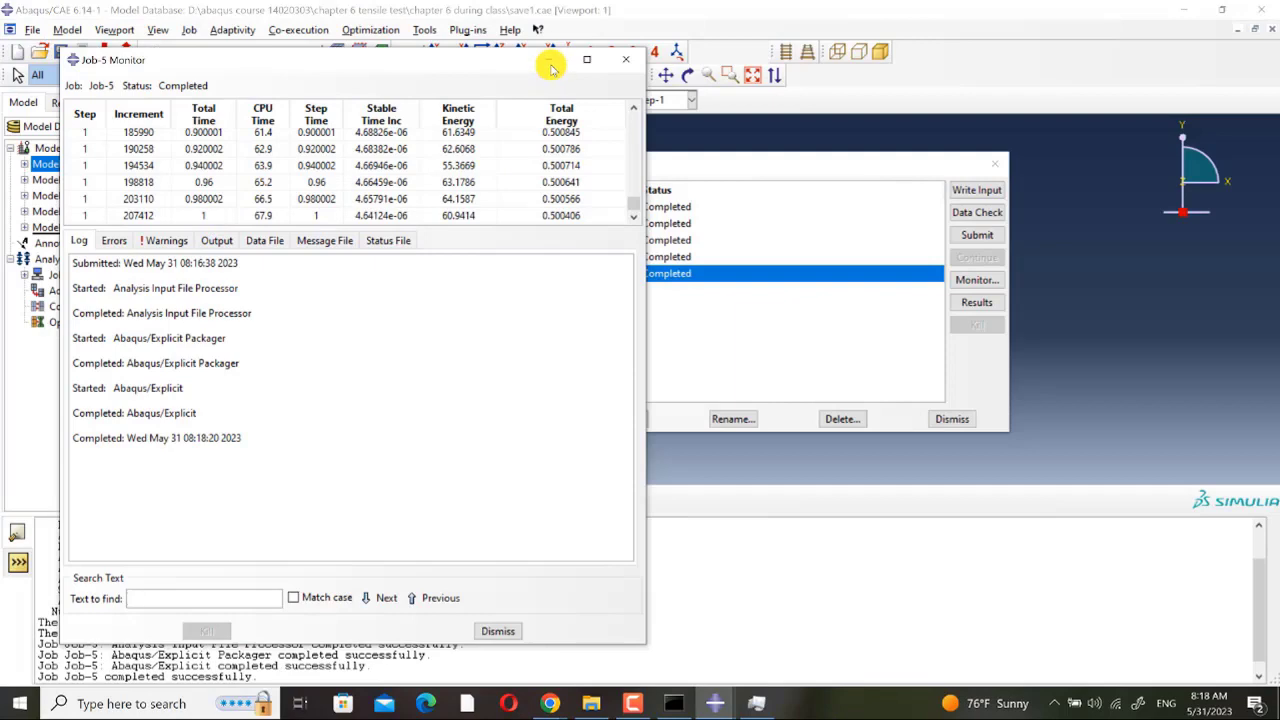
left_click(857, 345)
left_click(977, 302)
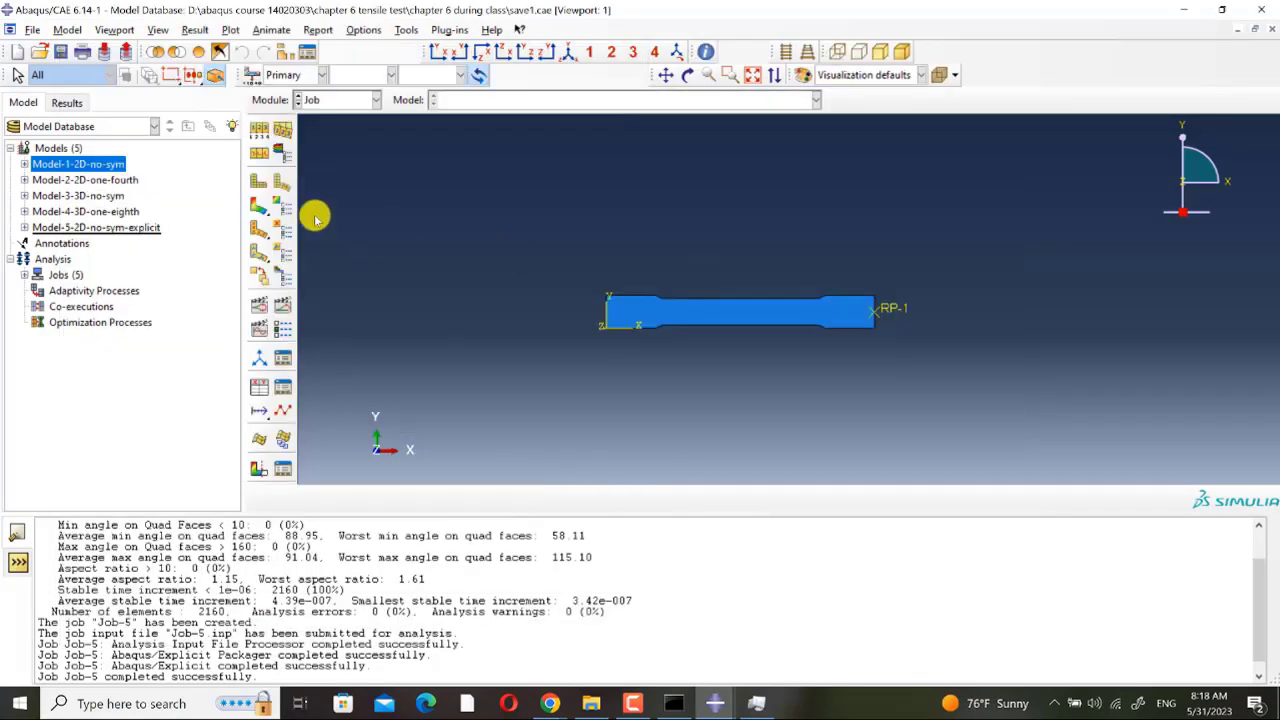
left_click(259, 207)
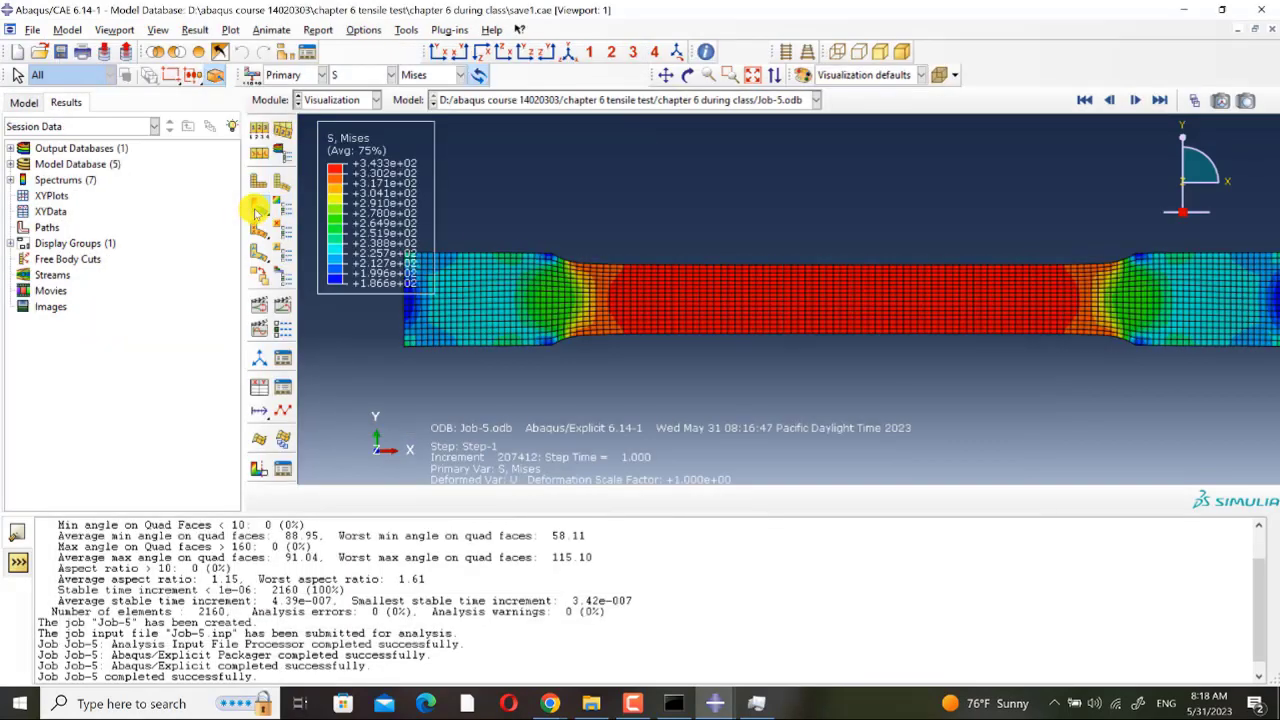
left_click(371, 80)
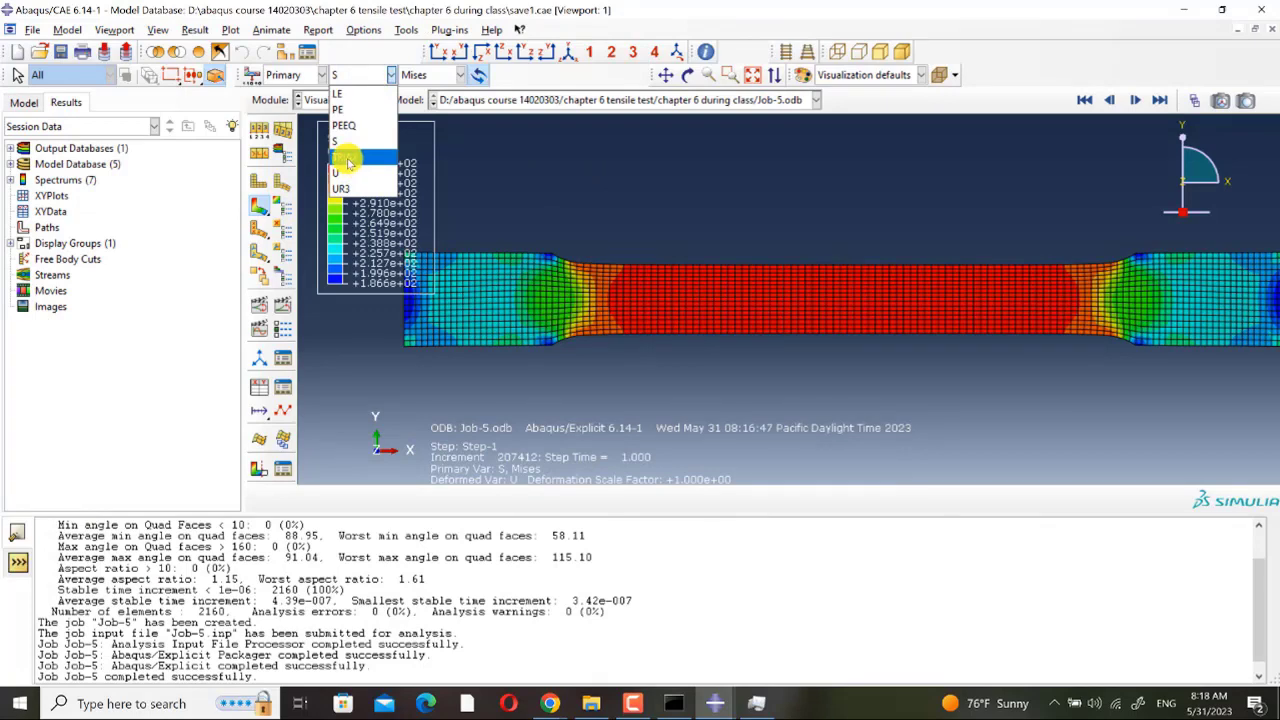
left_click(347, 157)
left_click_drag(523, 514, 511, 616)
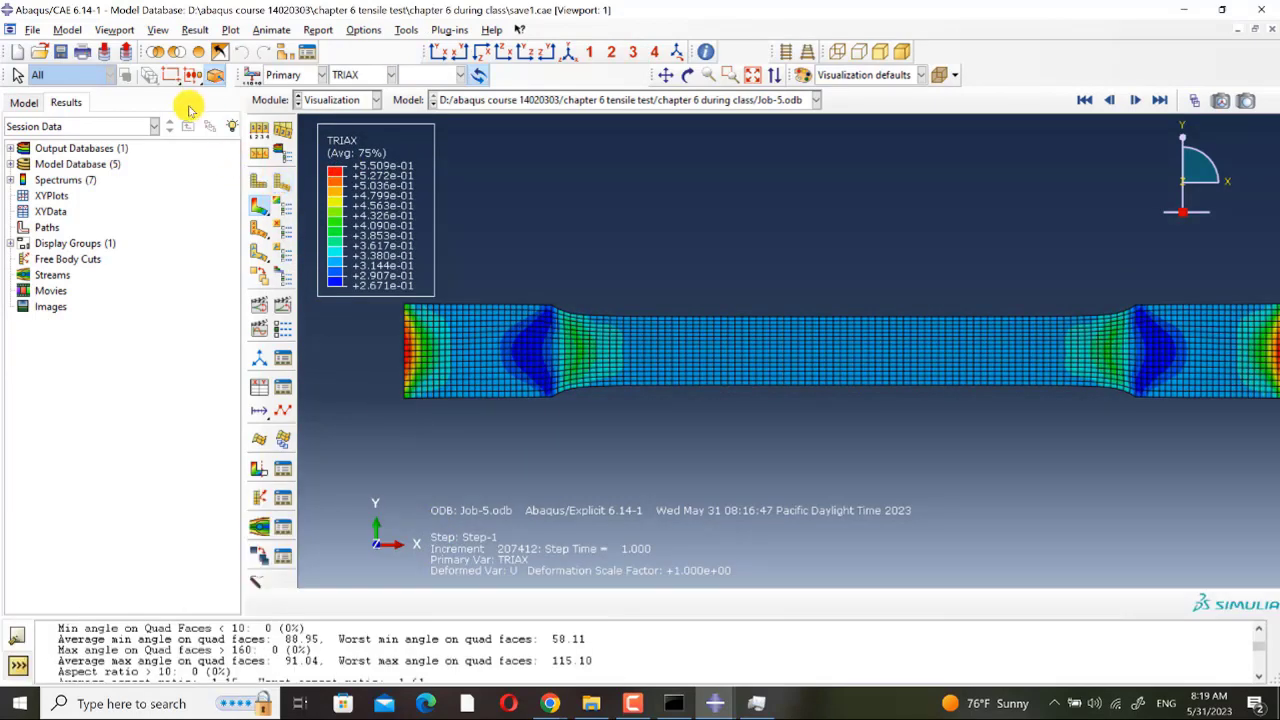
- Hide the viewport title block through Viewport Annotation Options
left_click(114, 30)
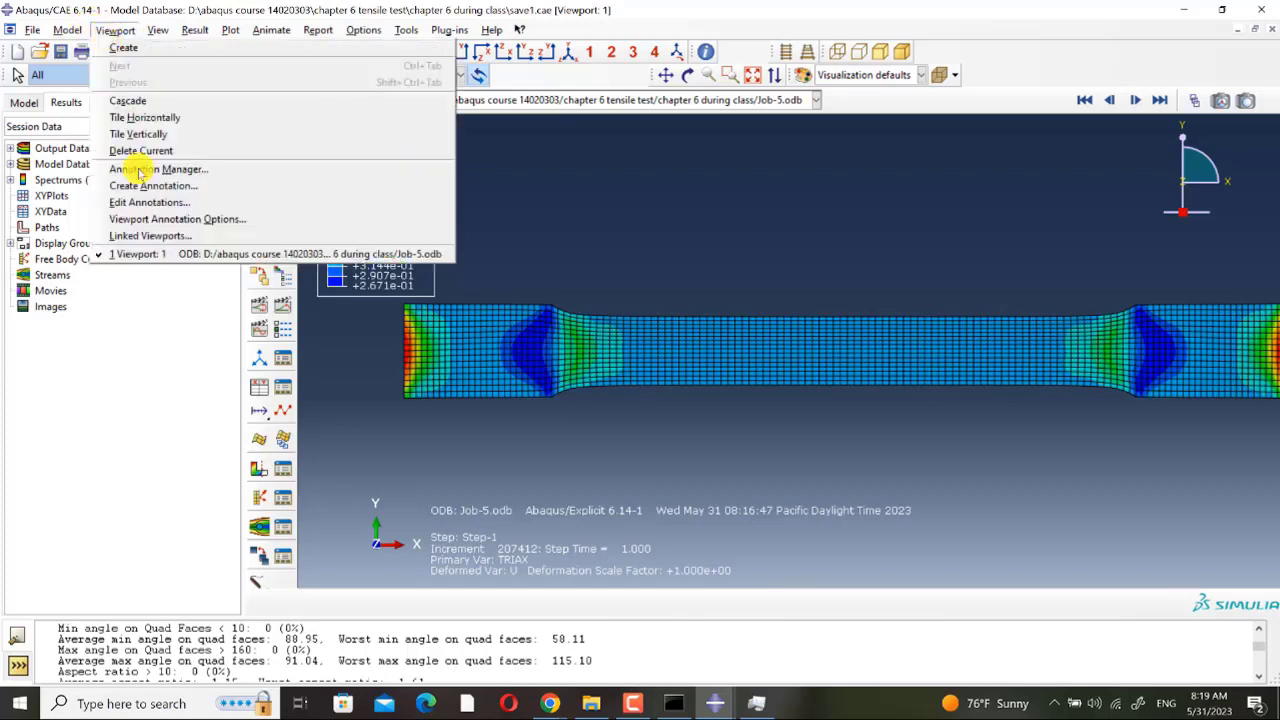
left_click(155, 220)
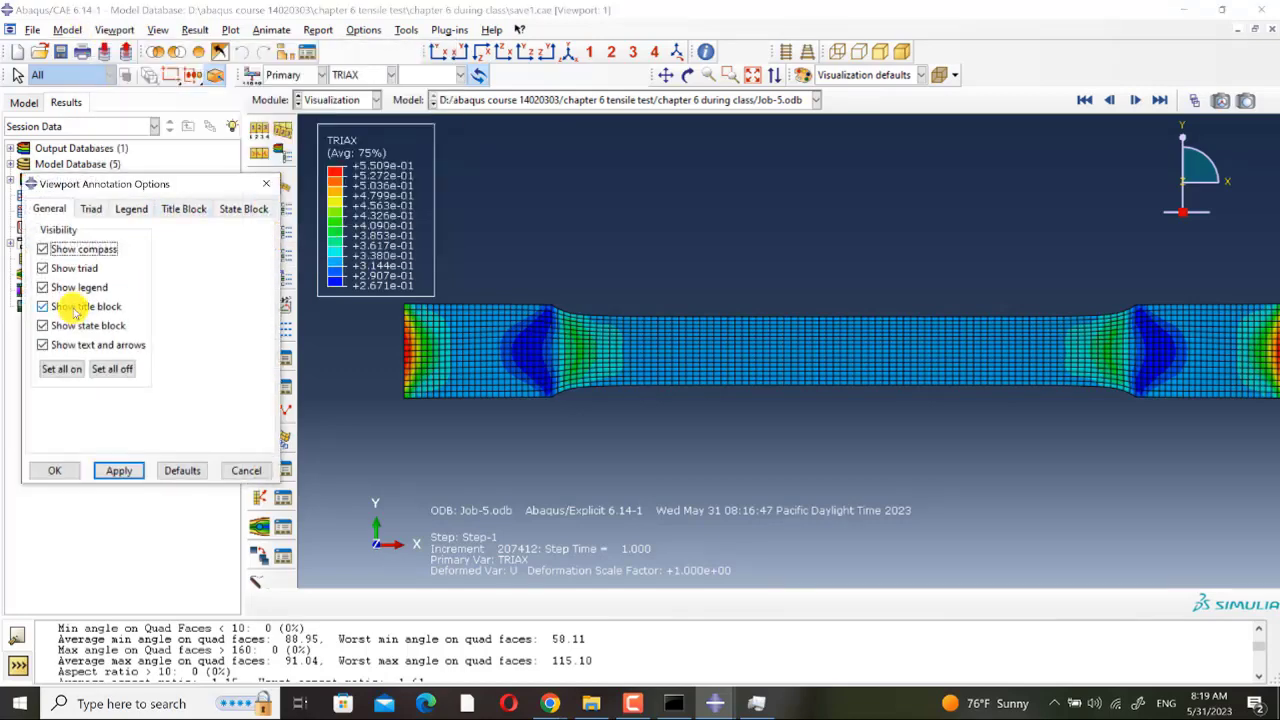
left_click(70, 306)
left_click(54, 470)
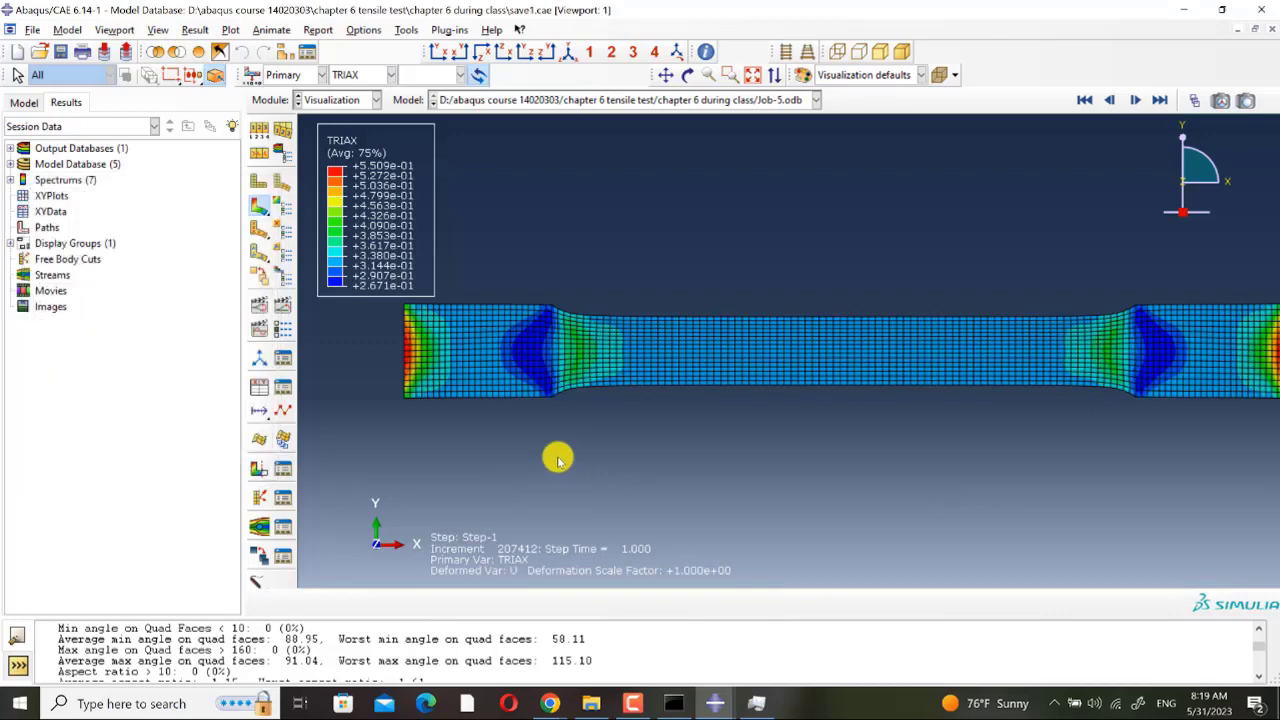
scroll(640, 425, "down", 2)
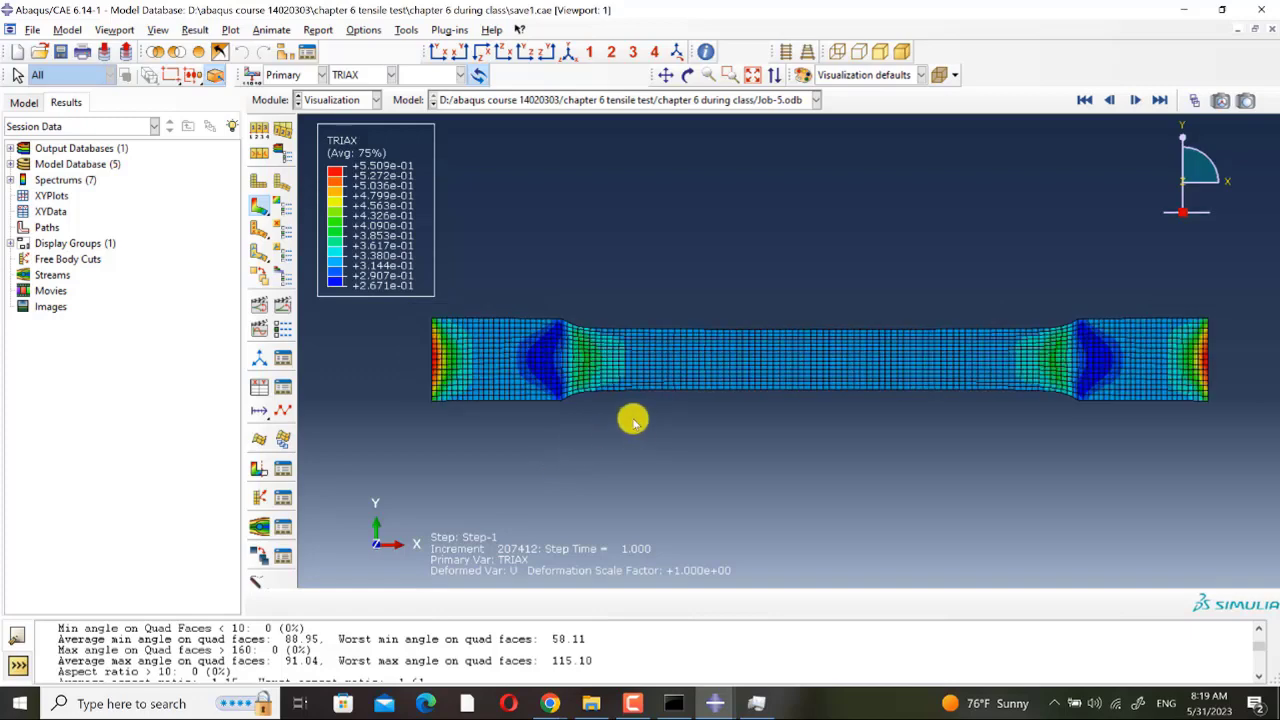
- Set the TRIAX contour plot to 24 discrete intervals and apply it
left_click(286, 204)
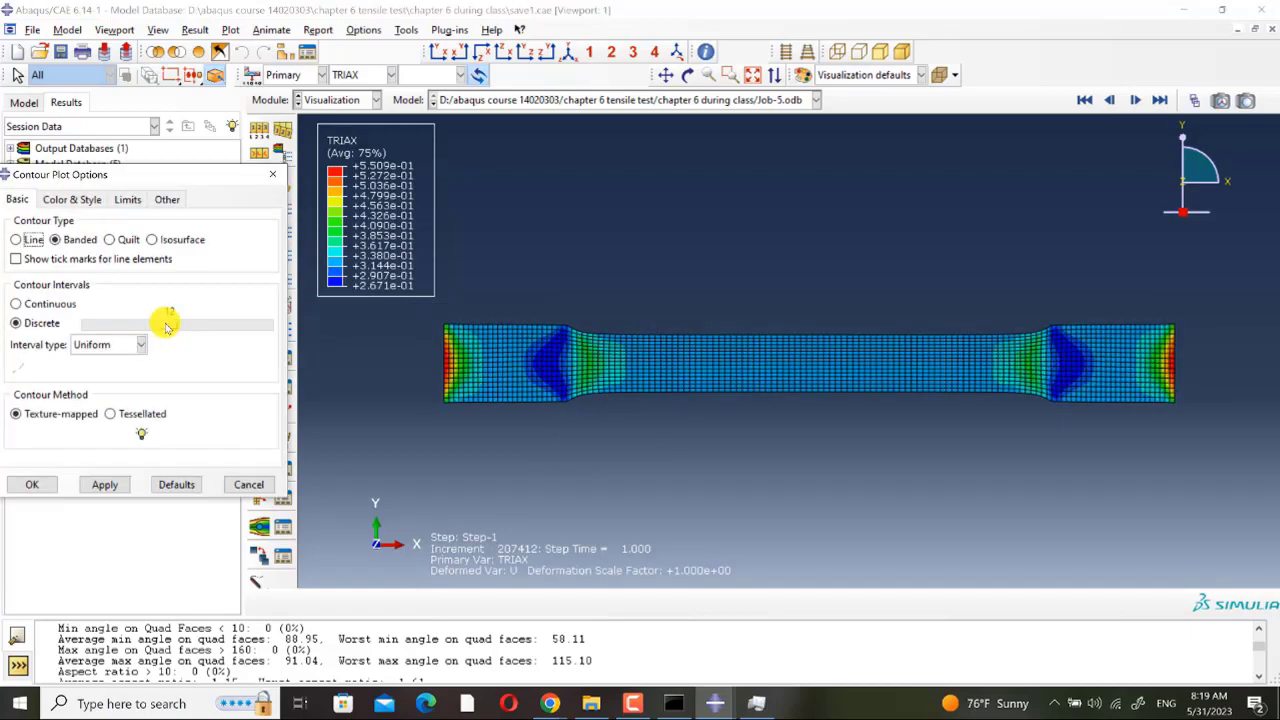
left_click_drag(165, 322, 303, 321)
left_click(106, 485)
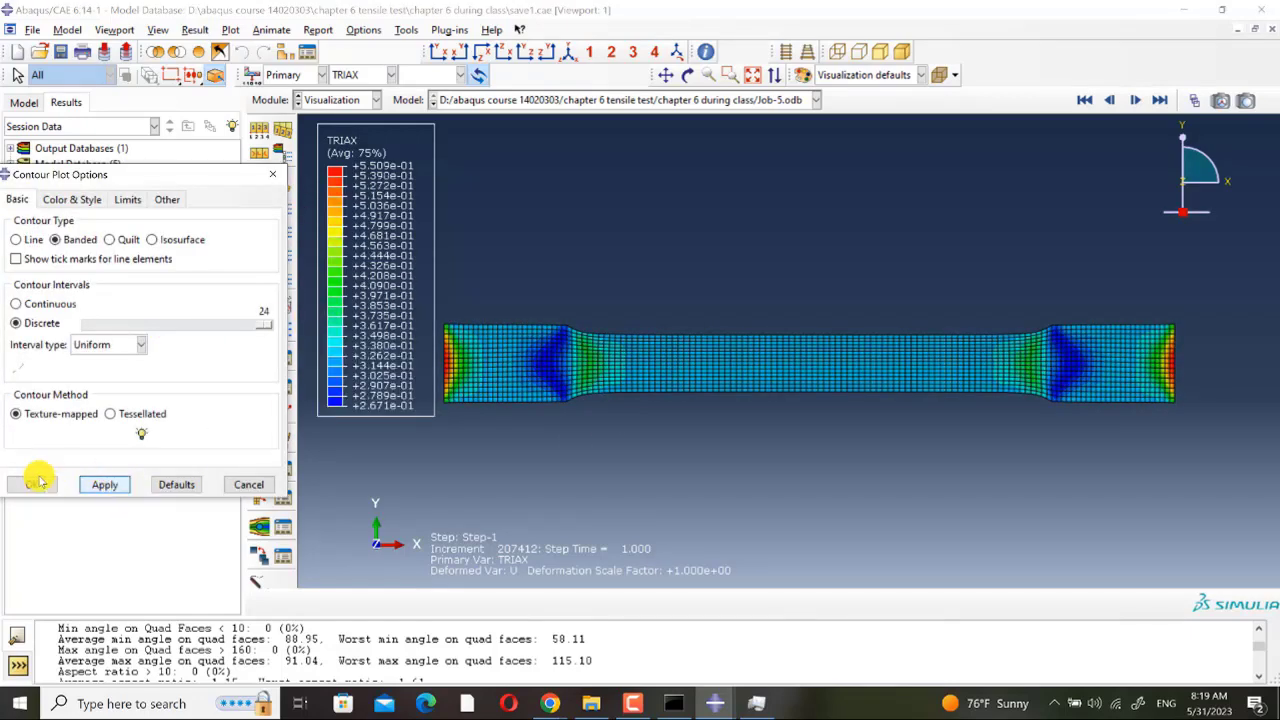
left_click_drag(197, 177, 222, 180)
left_click(129, 346)
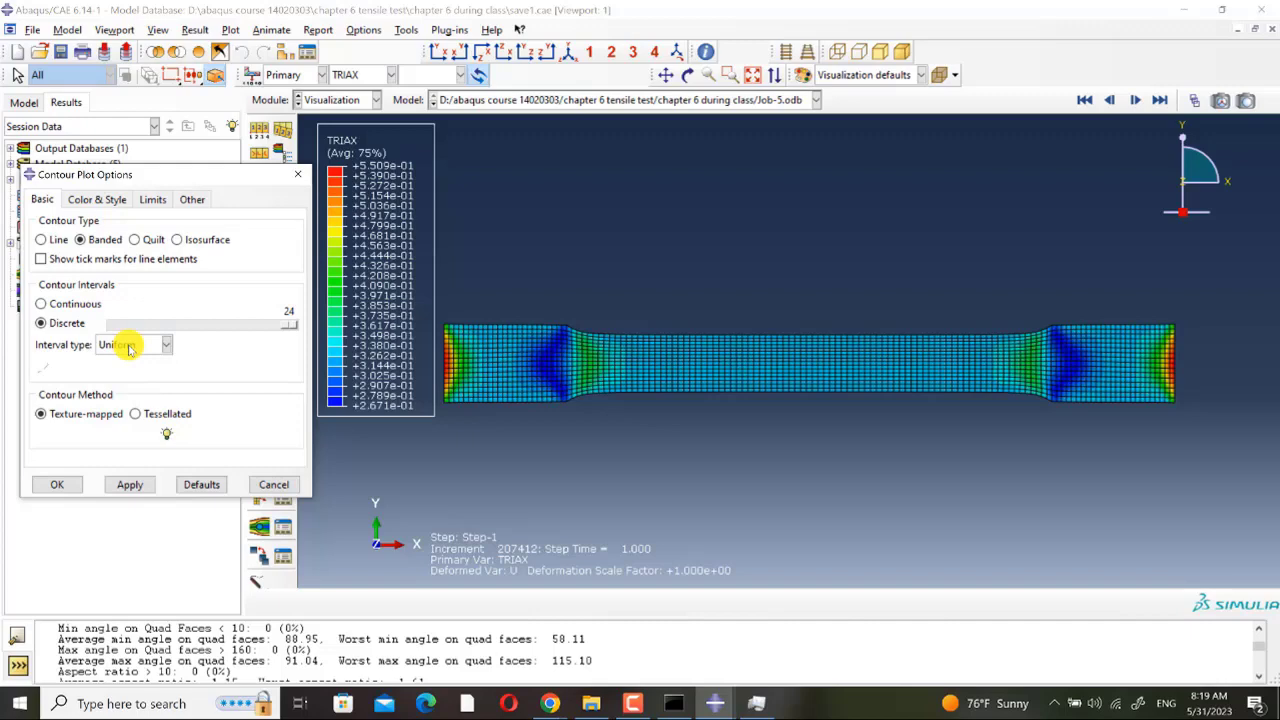
left_click(298, 176)
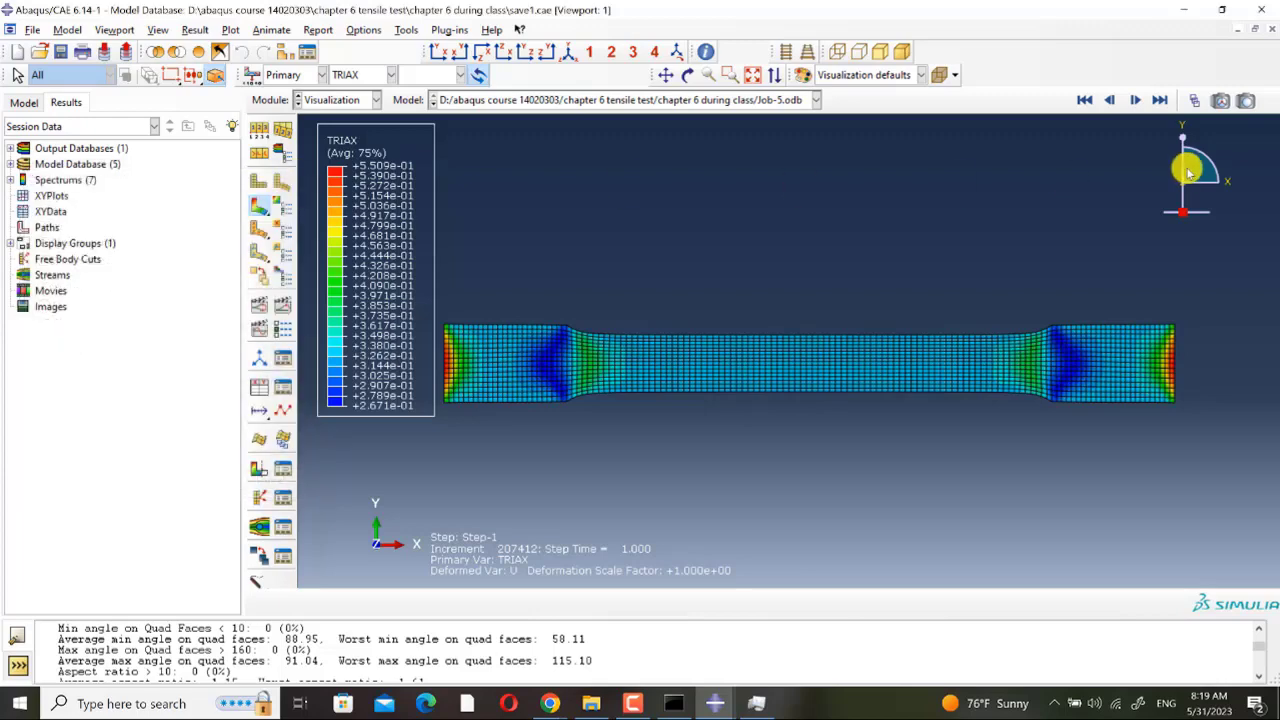
- Show frame 50 of Step-1 in the Frame Selector, positioned higher over the viewport
left_click(1194, 100)
left_click_drag(1090, 620, 1130, 628)
left_click_drag(1028, 574, 1062, 449)
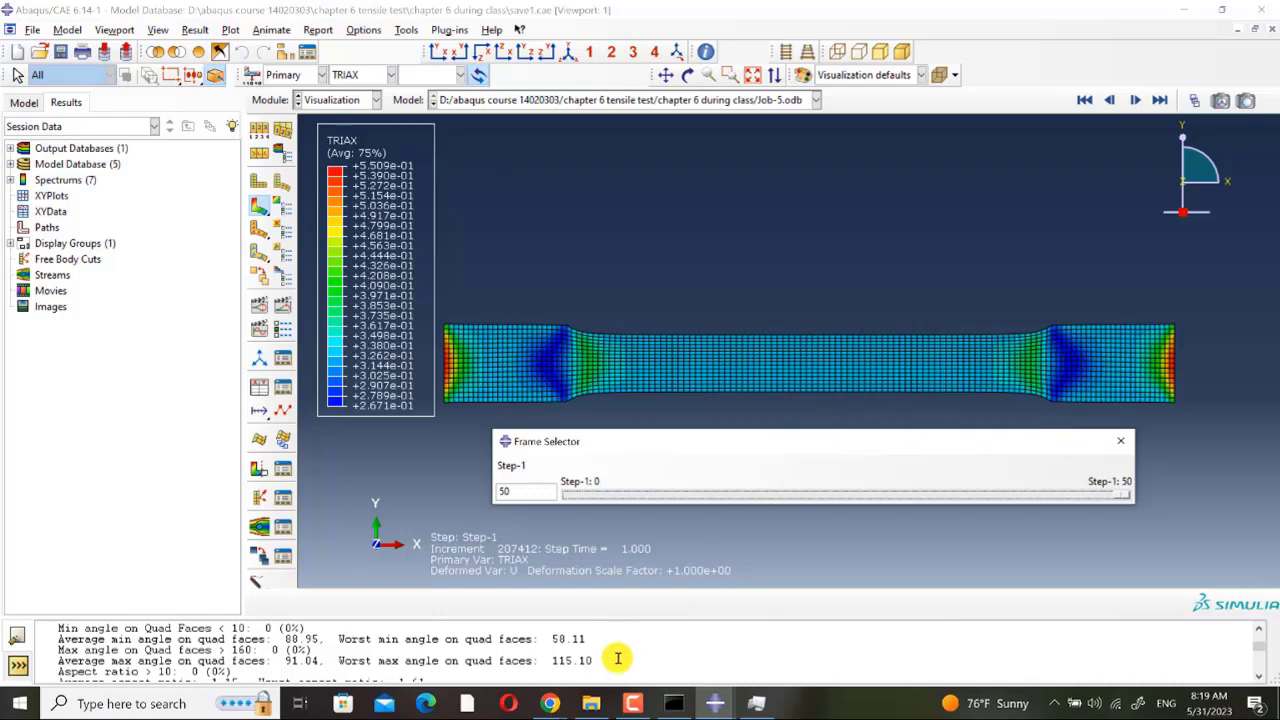
- Open ASTM_E8 (tension test).pdf from 'abaqus course chapter 6 part 1' with Opera
left_click(591, 703)
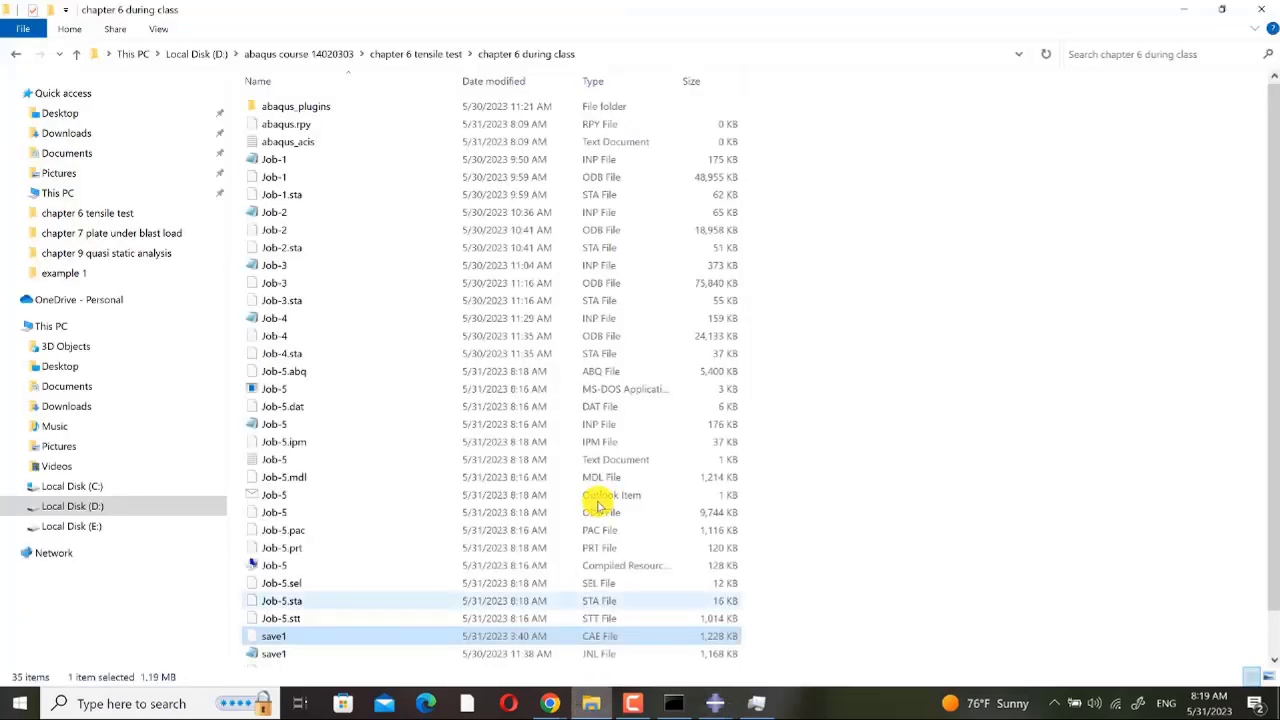
left_click(438, 54)
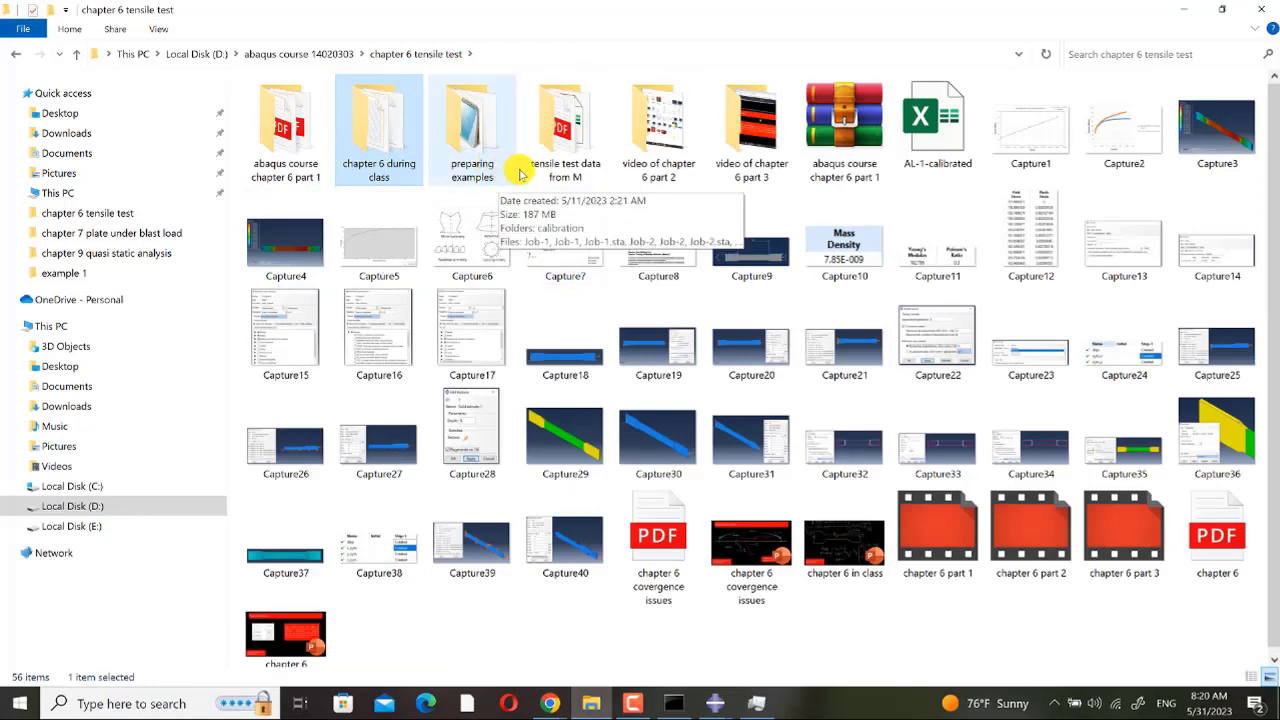
double_click(288, 177)
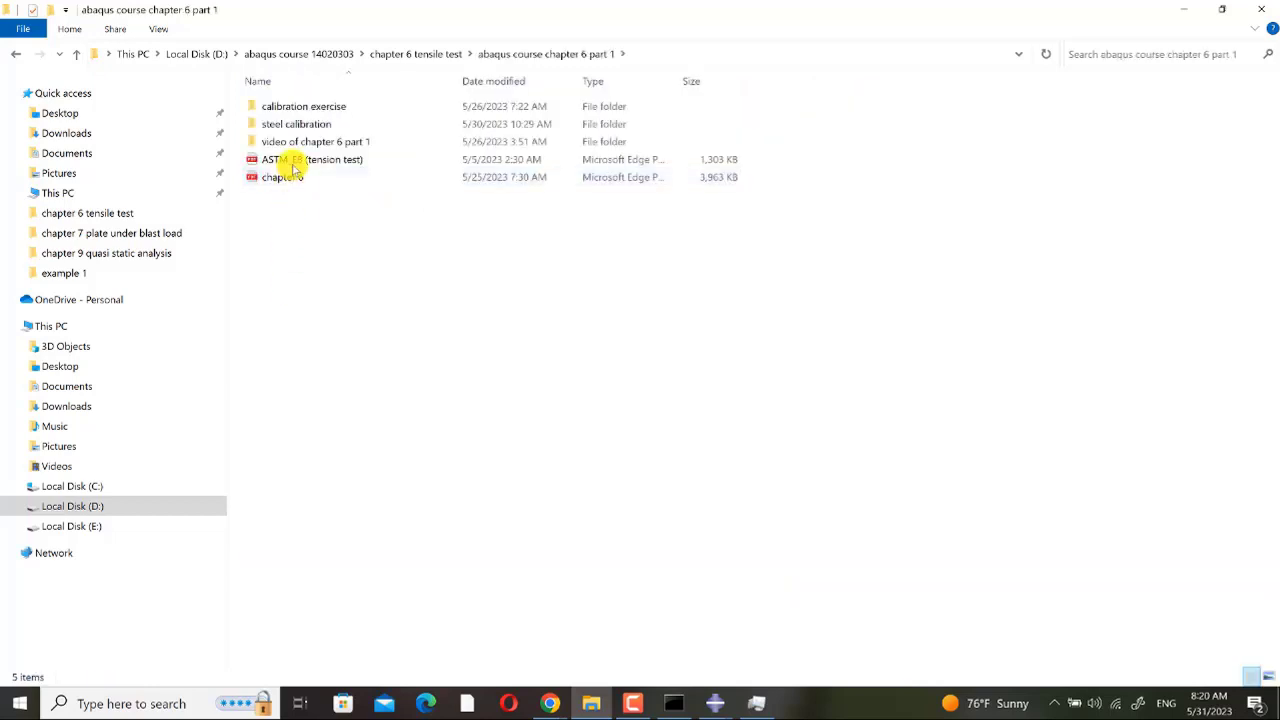
left_click(296, 166)
right_click(296, 166)
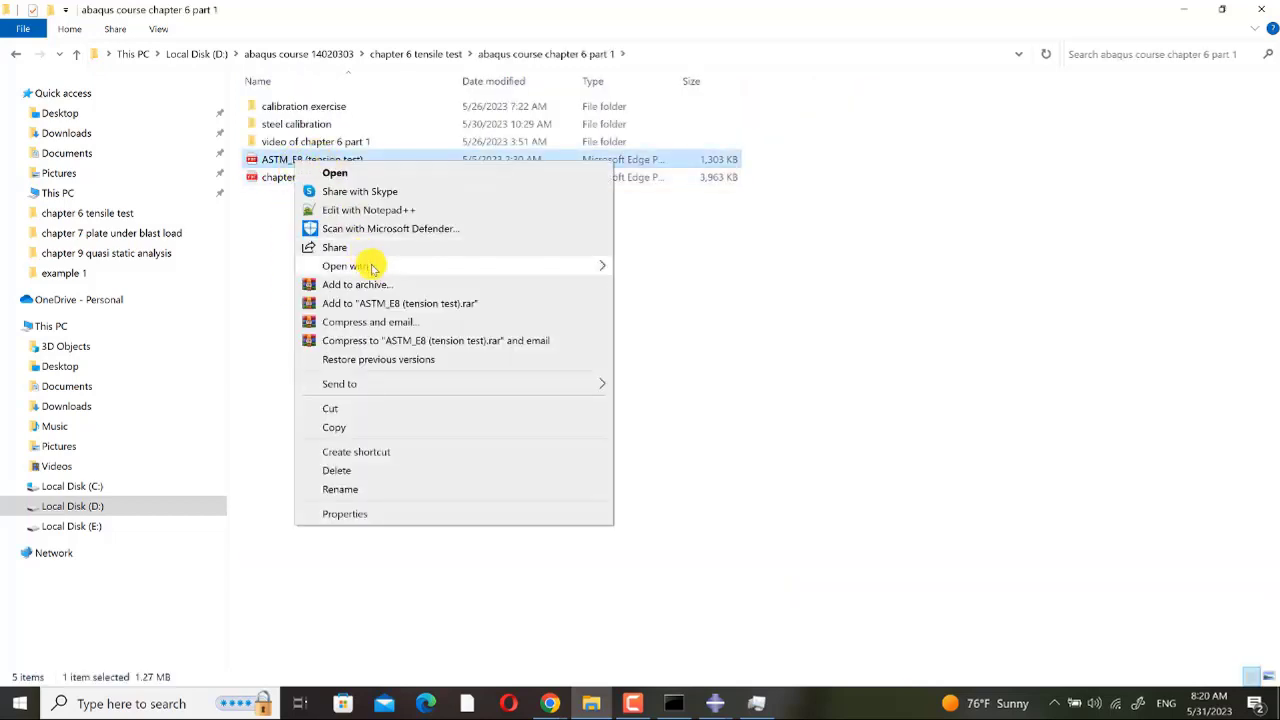
mouse_move(586, 266)
left_click(667, 326)
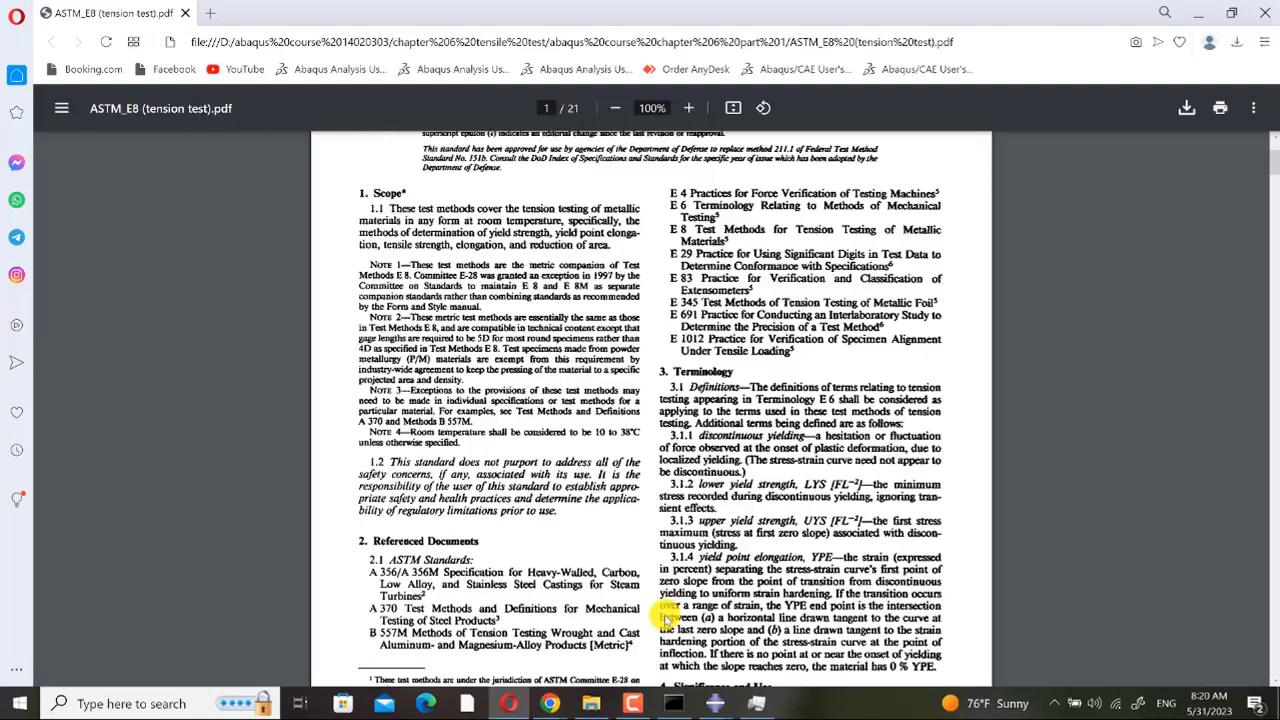
- Browse the chapter 7 and chapter 5 course folders, return to chapter 6 tensile test, and switch to Opera
left_click(591, 703)
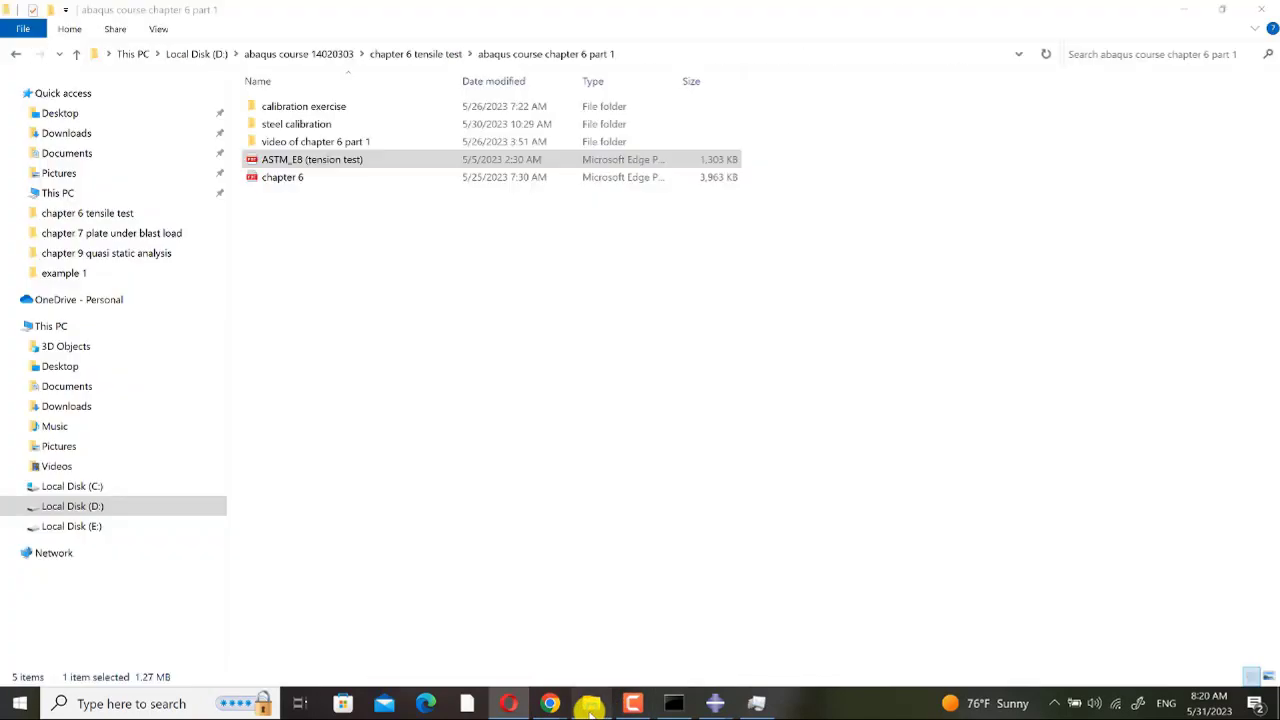
left_click(425, 54)
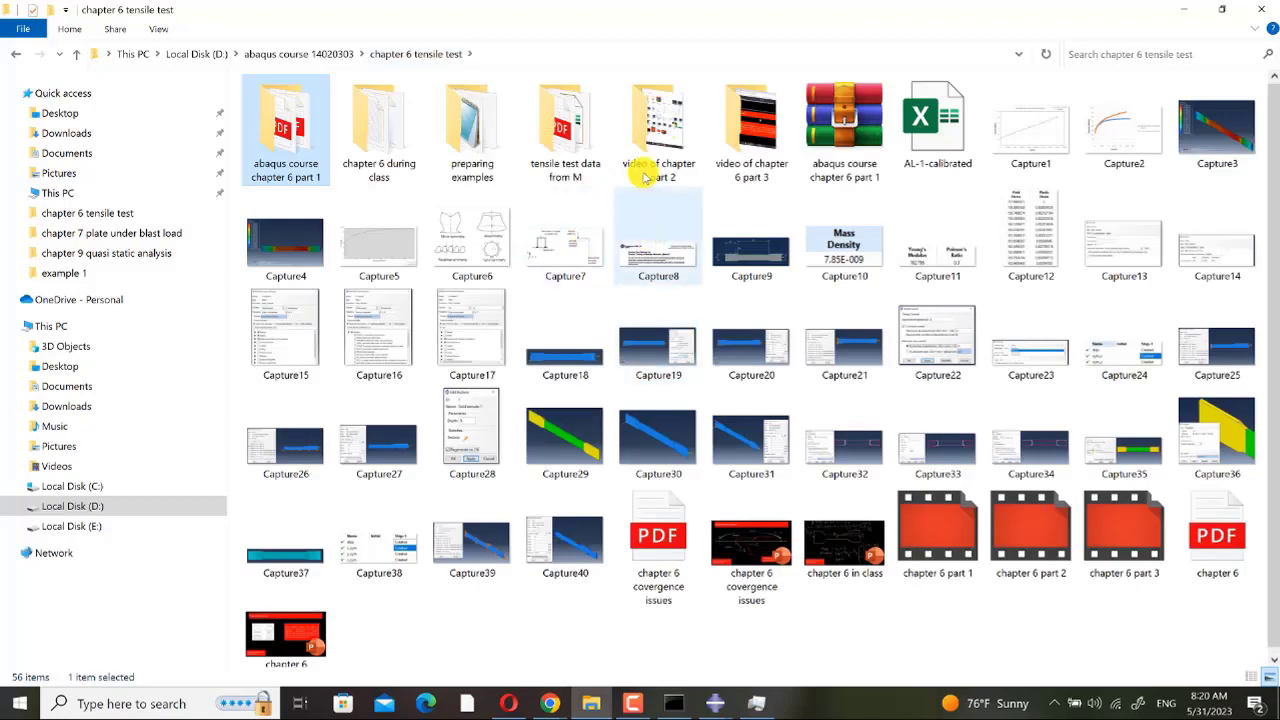
left_click(676, 170)
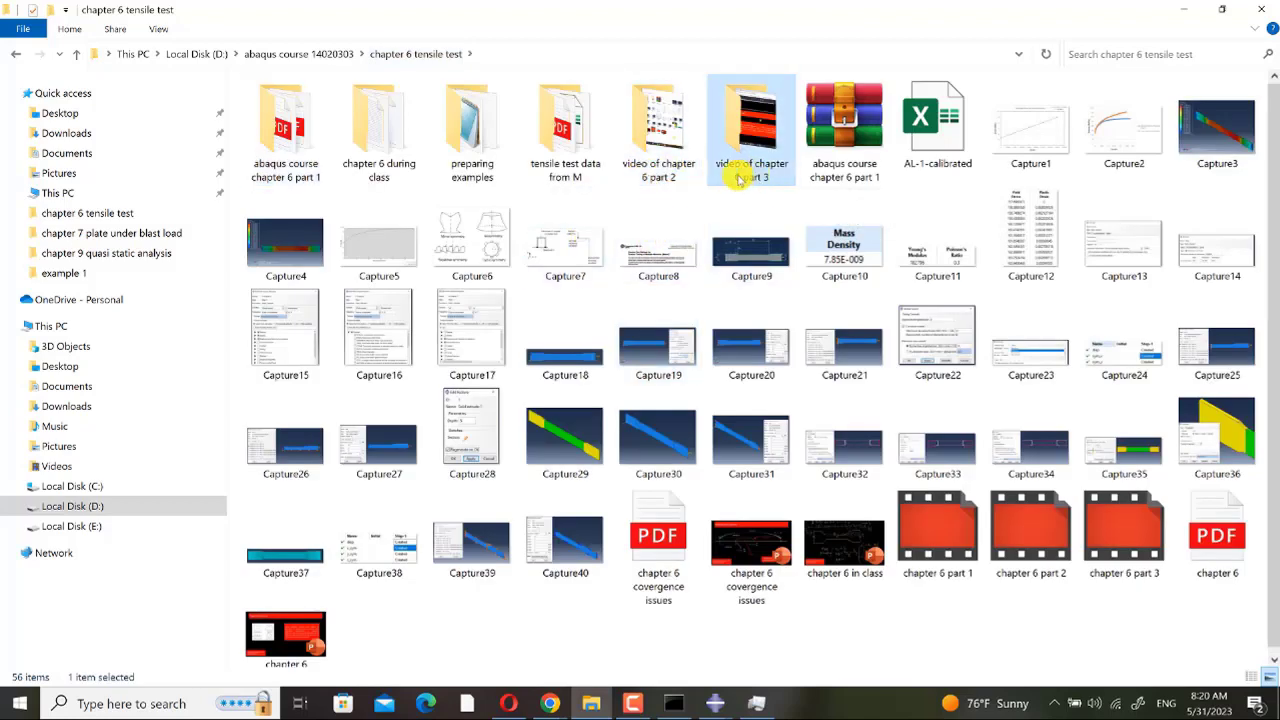
left_click(305, 56)
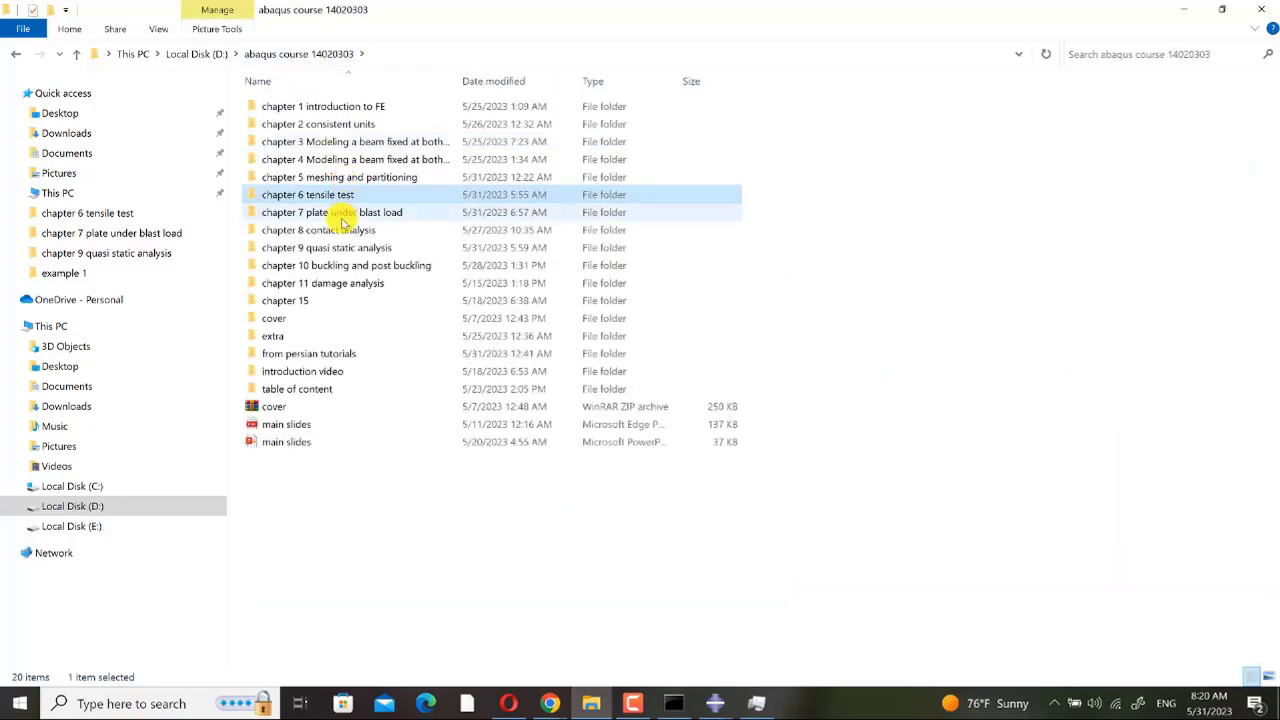
double_click(337, 214)
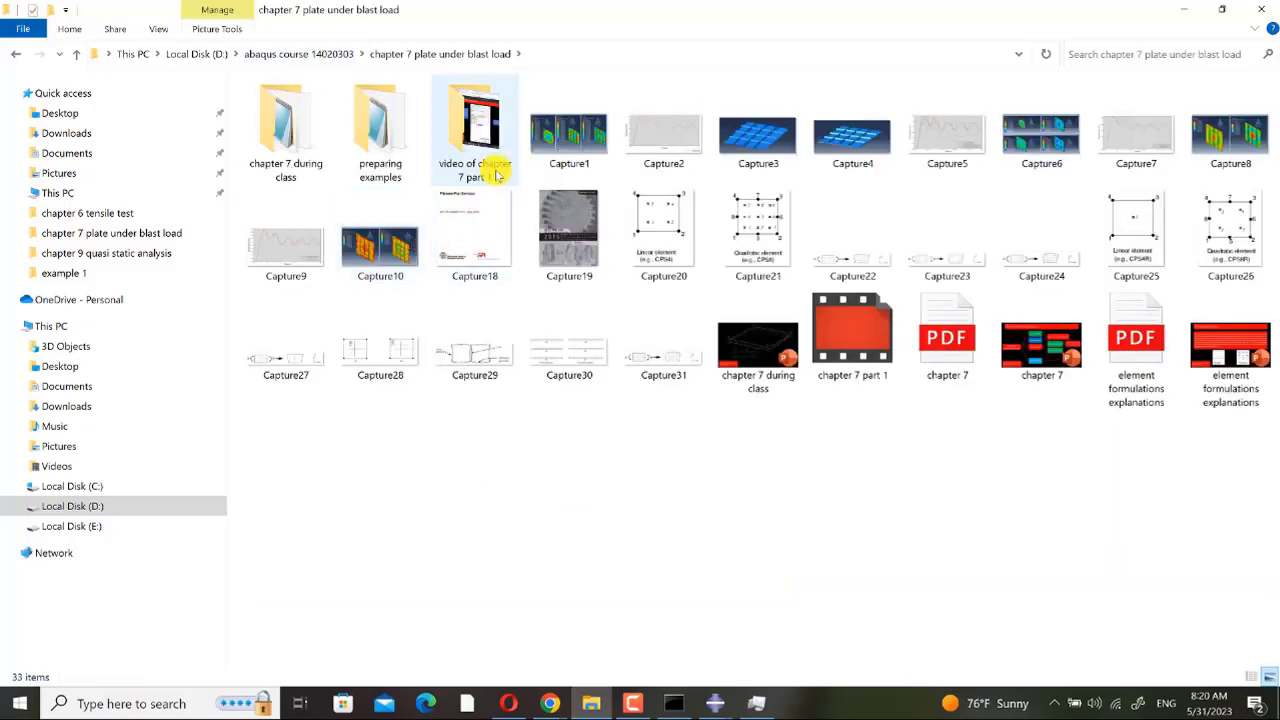
left_click(298, 54)
double_click(329, 177)
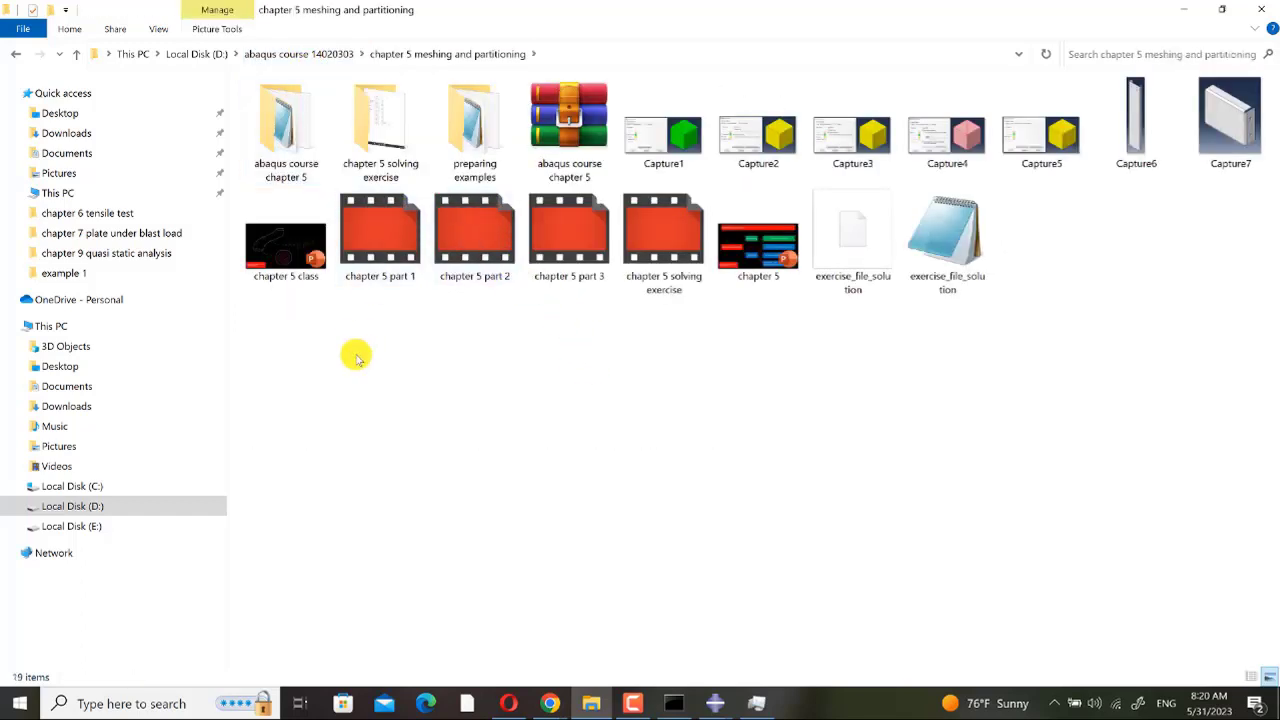
left_click(380, 130)
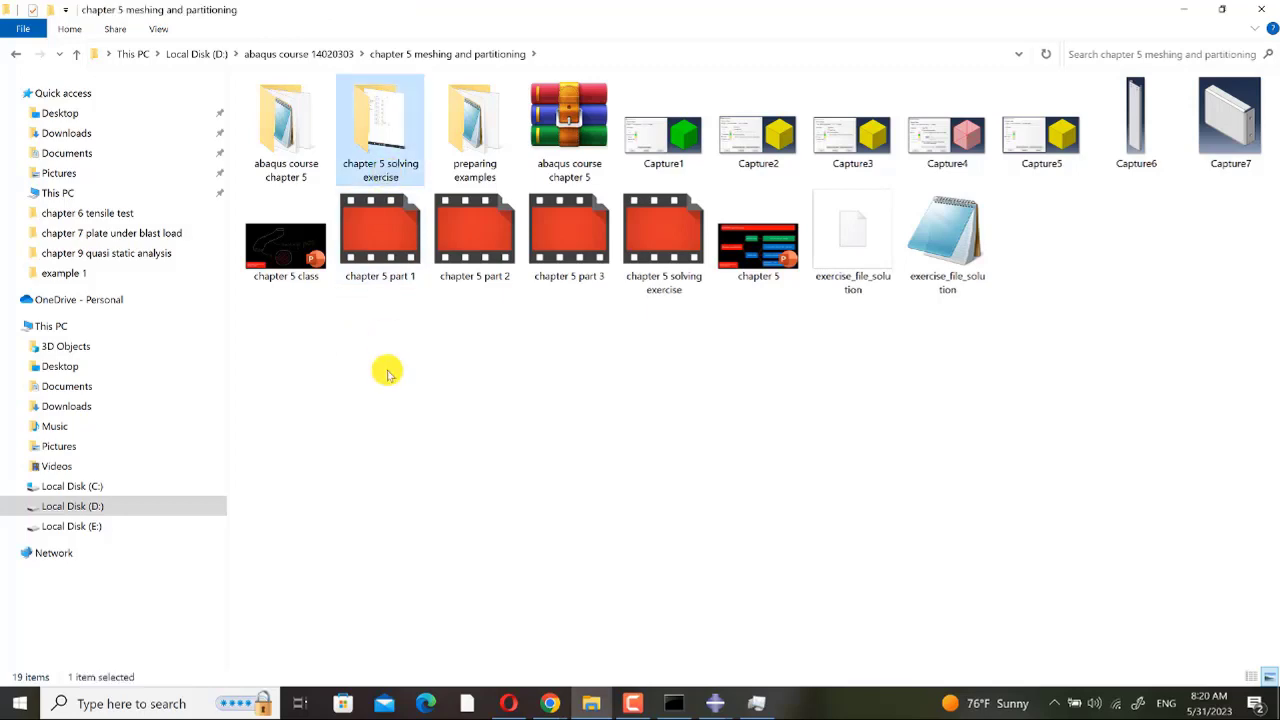
left_click(333, 53)
double_click(390, 191)
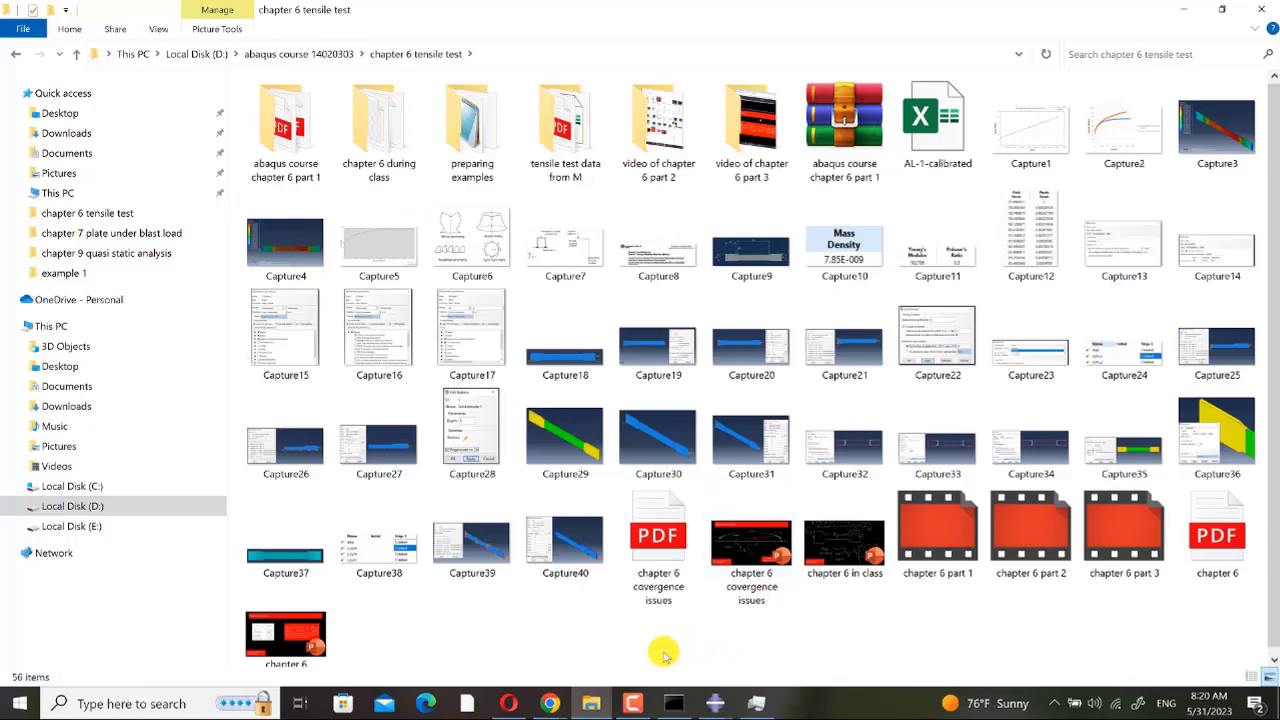
left_click(508, 703)
- Scroll the ASTM E8 PDF to page 8 and zoom to 195% on the E 8M dimensions table
scroll(645, 415, "down", 15)
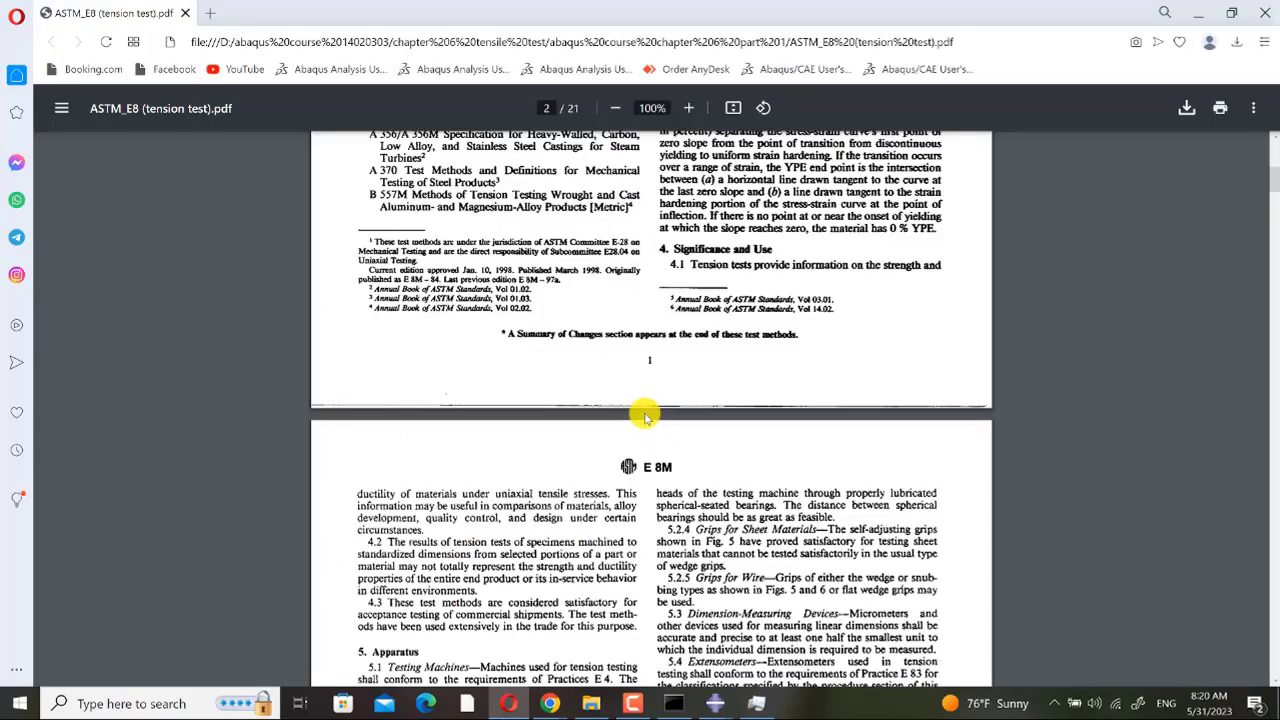
scroll(648, 412, "down", 15)
scroll(650, 410, "down", 15)
scroll(652, 405, "down", 10)
scroll(650, 400, "up", 2)
scroll(589, 297, "up", 3, "ctrl")
scroll(572, 345, "up", 3, "ctrl")
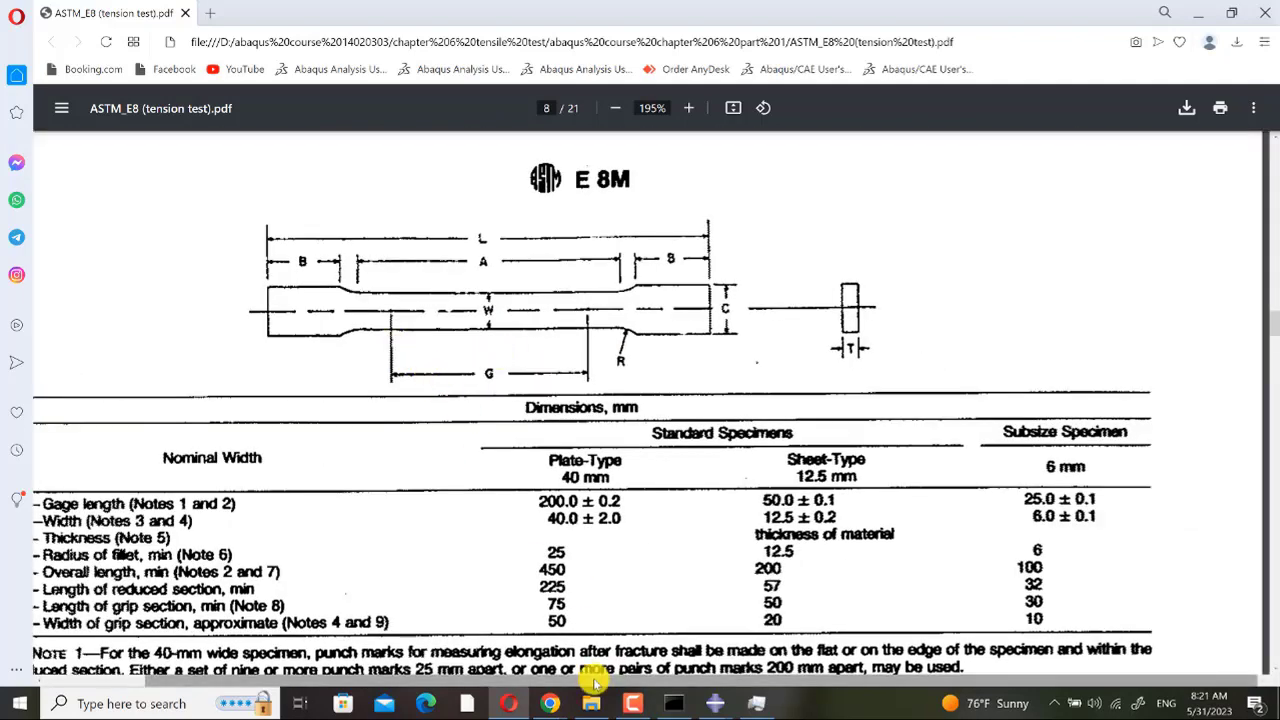
left_click_drag(568, 681, 540, 681)
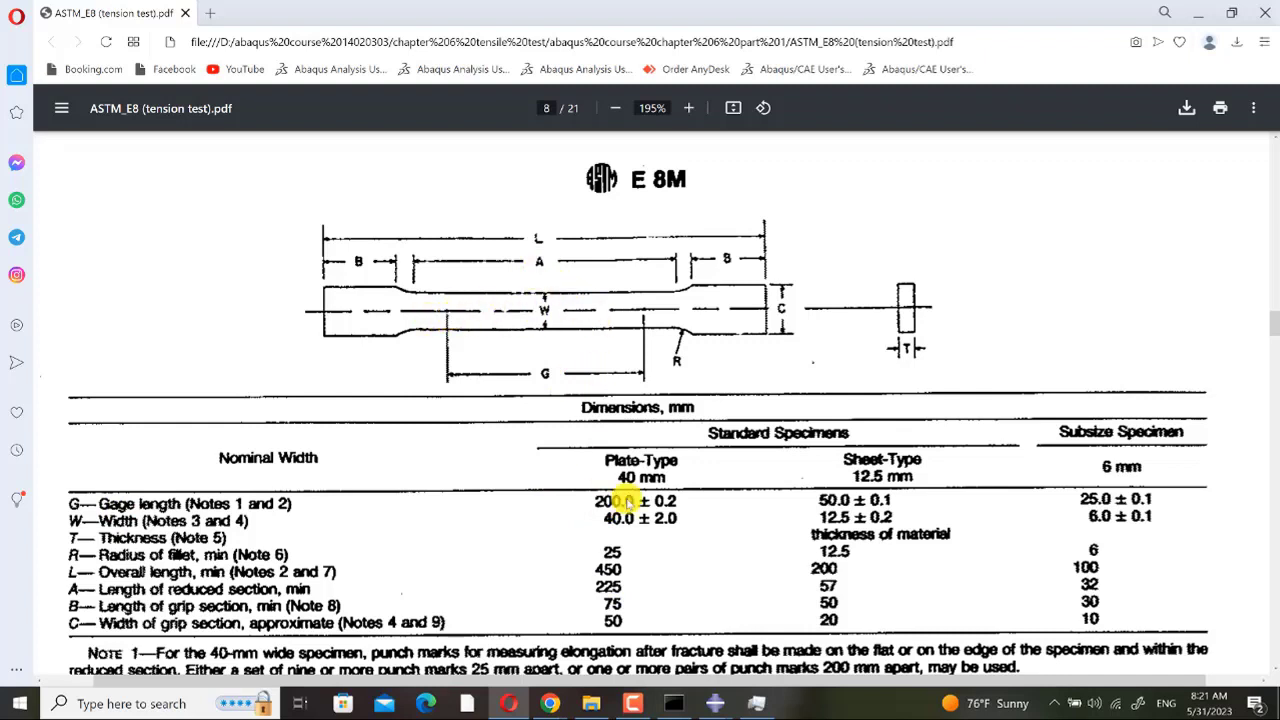
- Return to Abaqus/CAE and draw the frame 50 contour with Free edges only
mouse_move(725, 698)
left_click(689, 638)
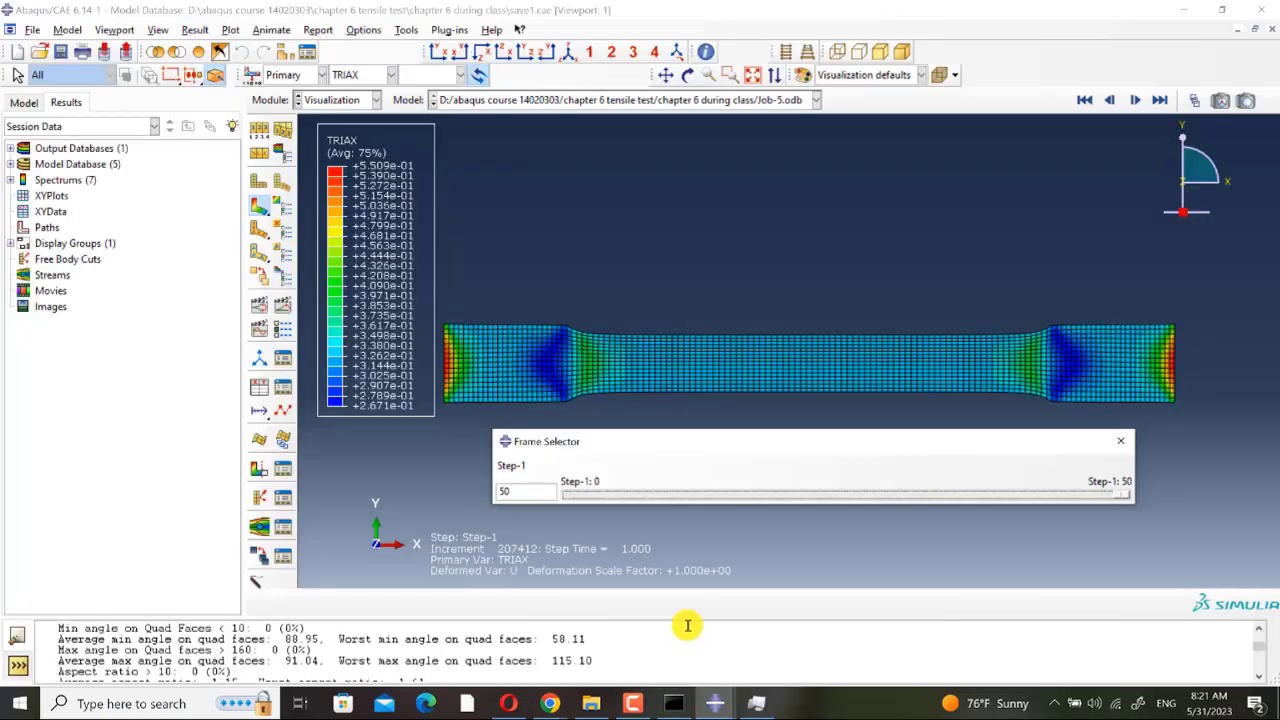
left_click_drag(778, 440, 760, 436)
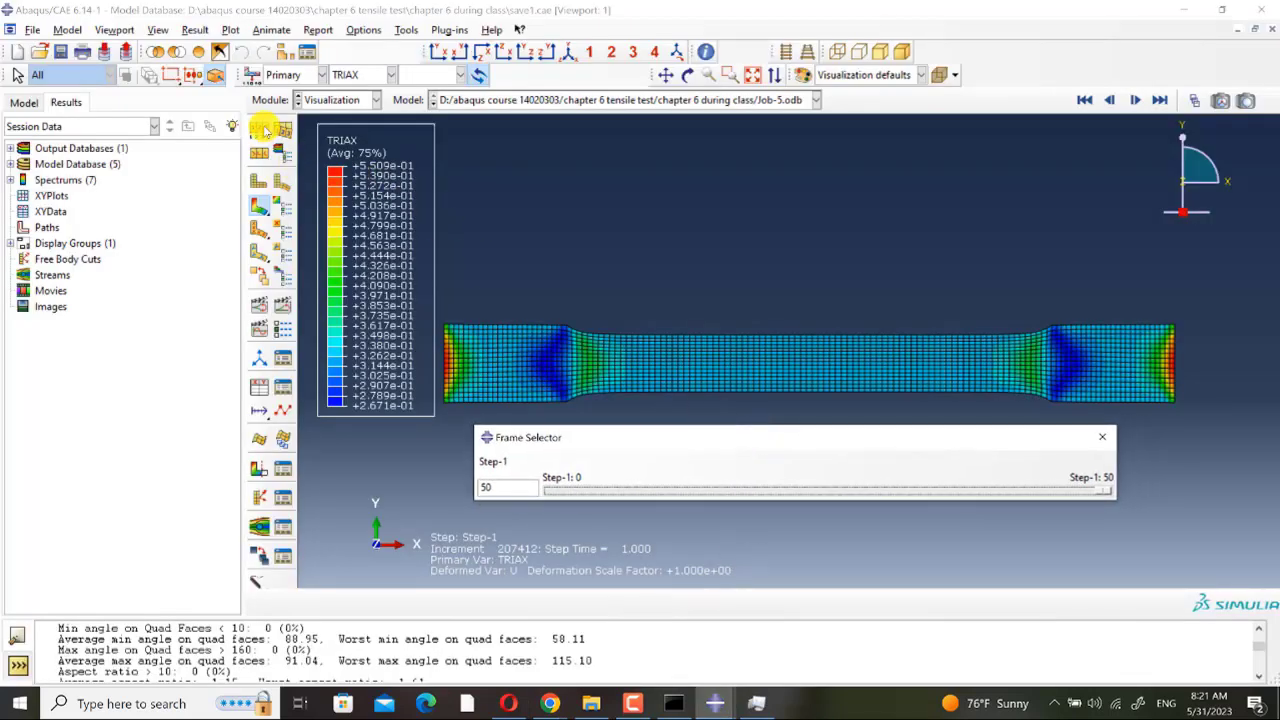
left_click(284, 357)
left_click(241, 304)
left_click(166, 492)
left_click(93, 492)
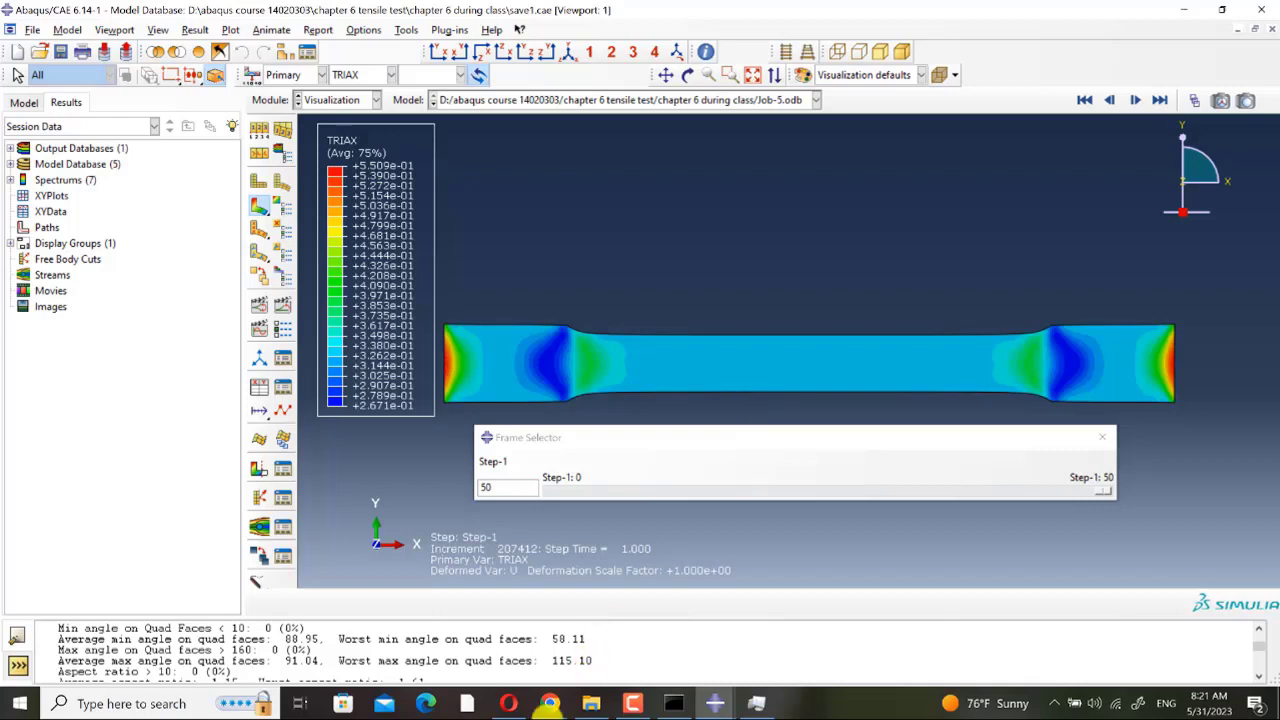
- Check the Meet call, dismiss Abaqus's presenting notification, then bring up the ASTM_E8 PDF
mouse_move(550, 703)
left_click(592, 640)
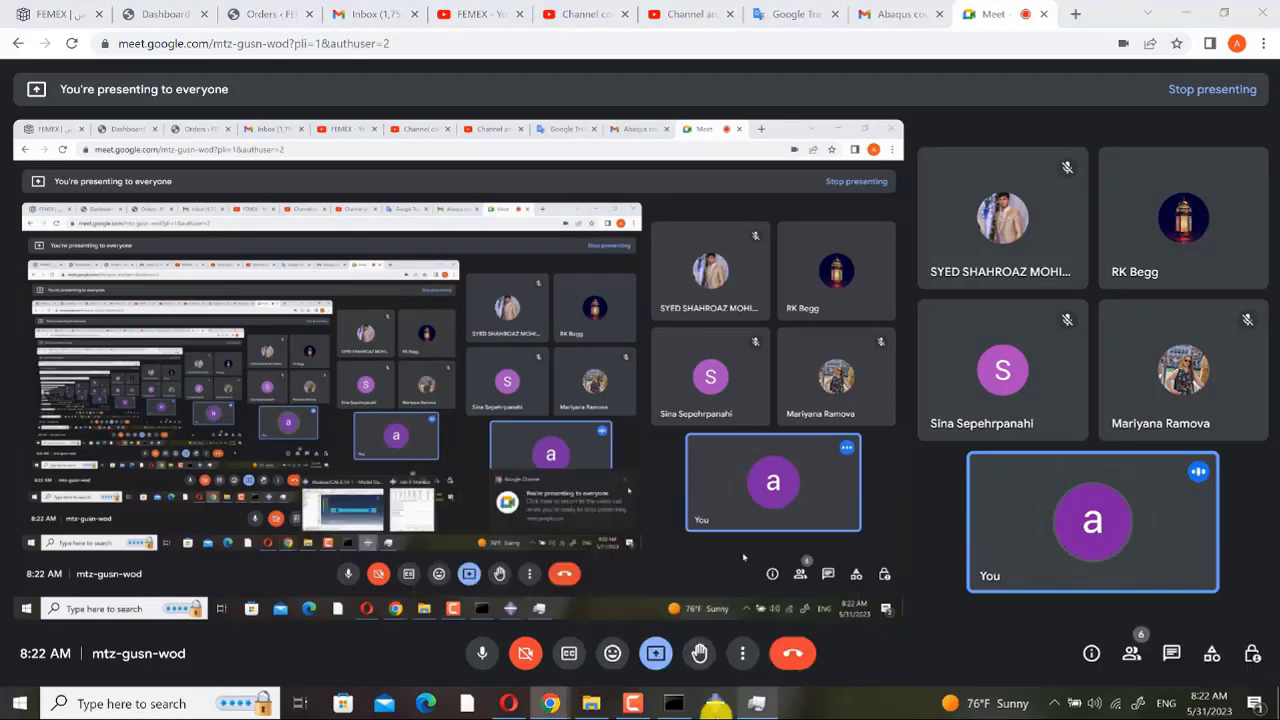
left_click(662, 648)
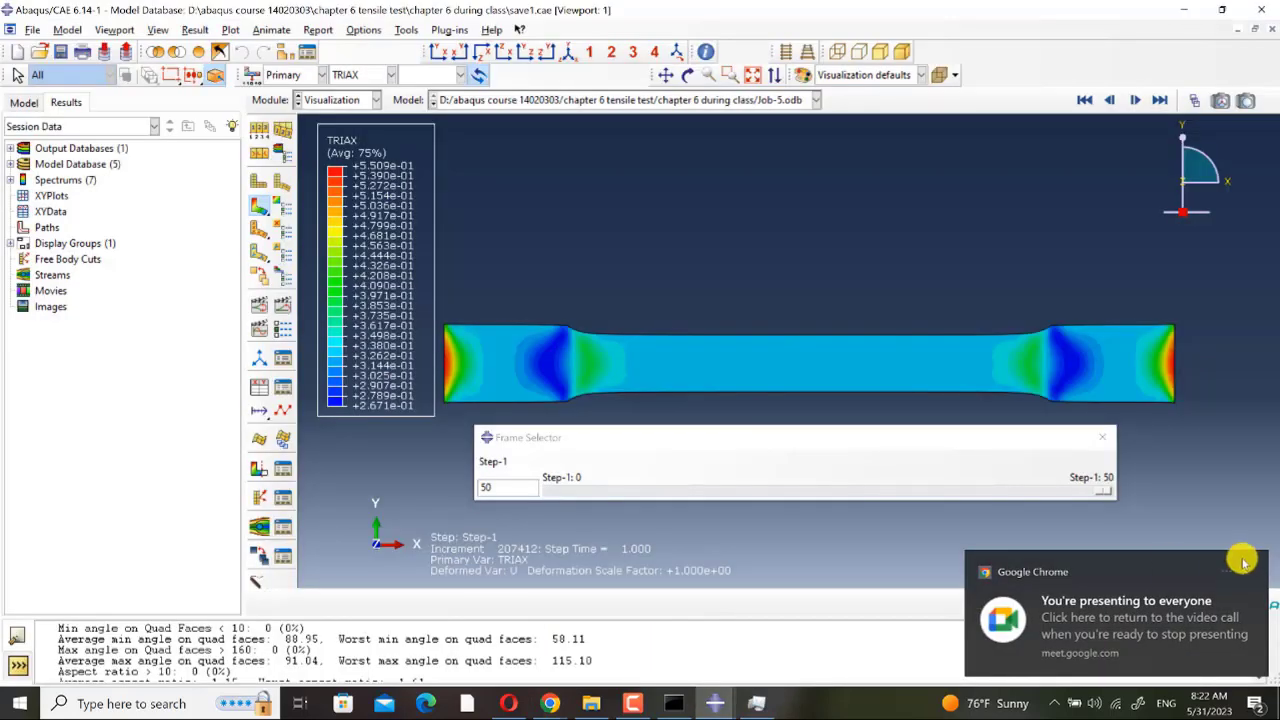
left_click(1249, 576)
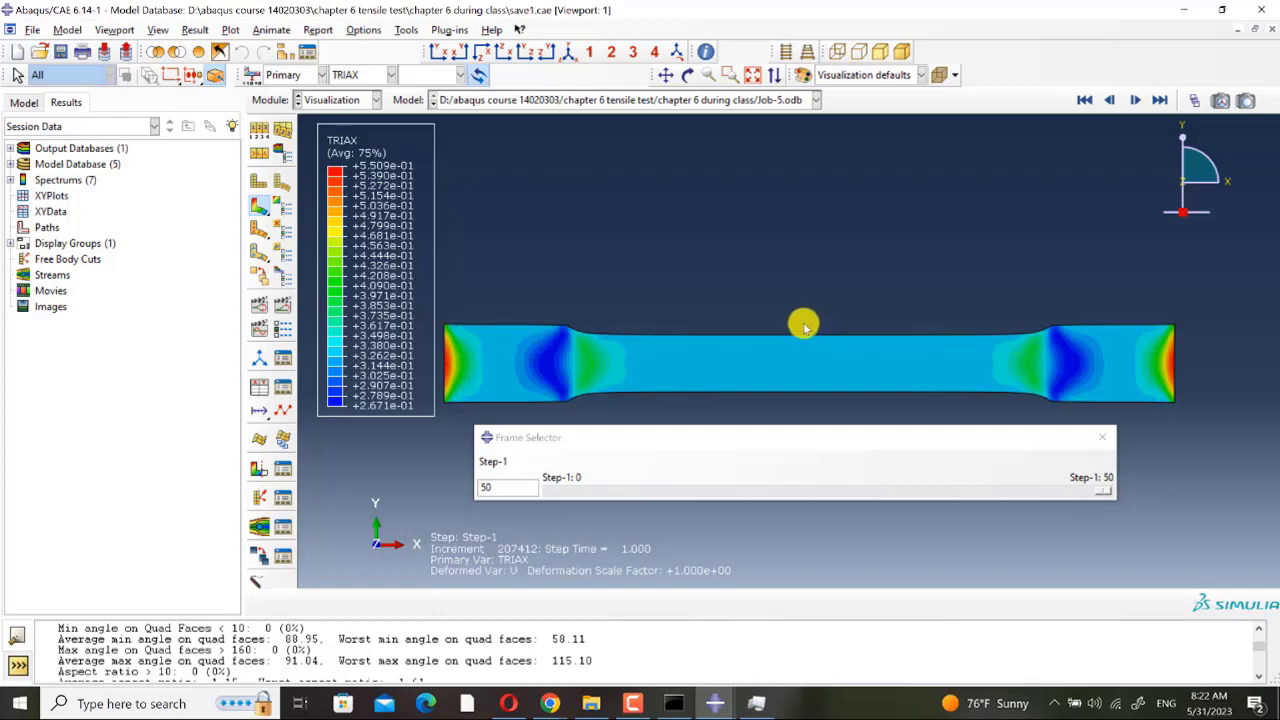
left_click(508, 703)
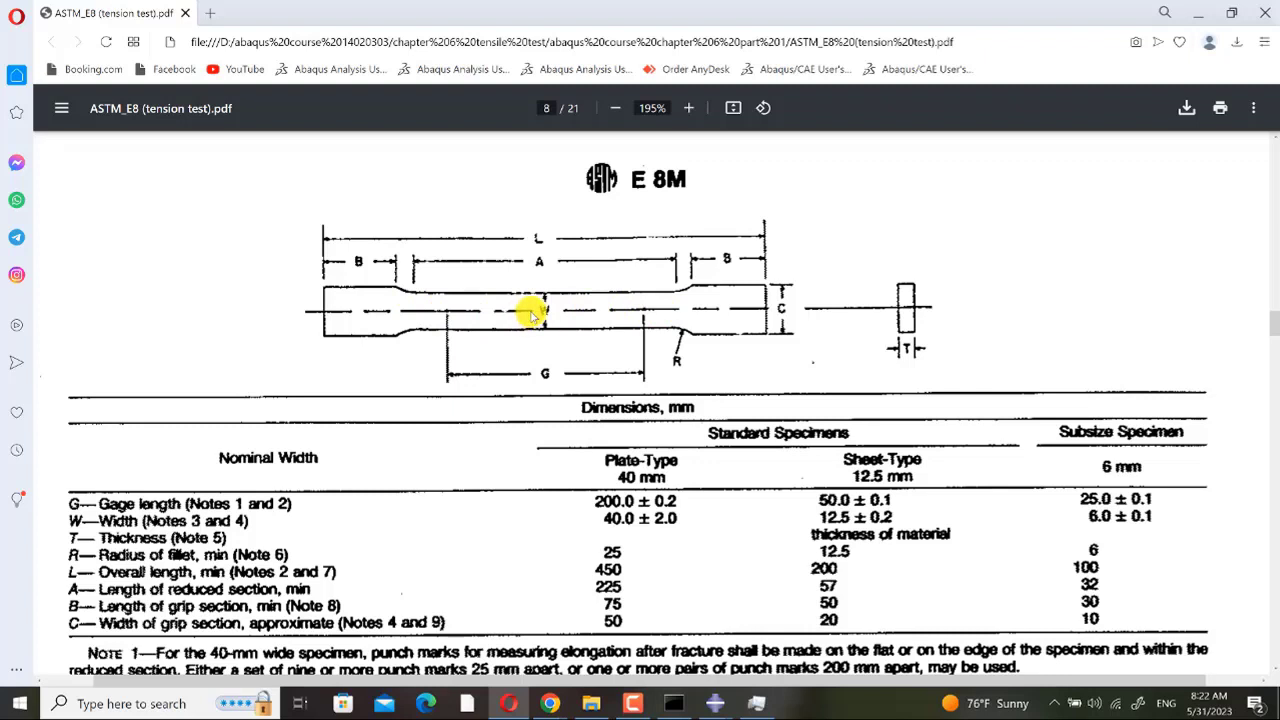
- Return from the E8M PDF to the Abaqus/CAE TRIAX contour plot
mouse_move(715, 703)
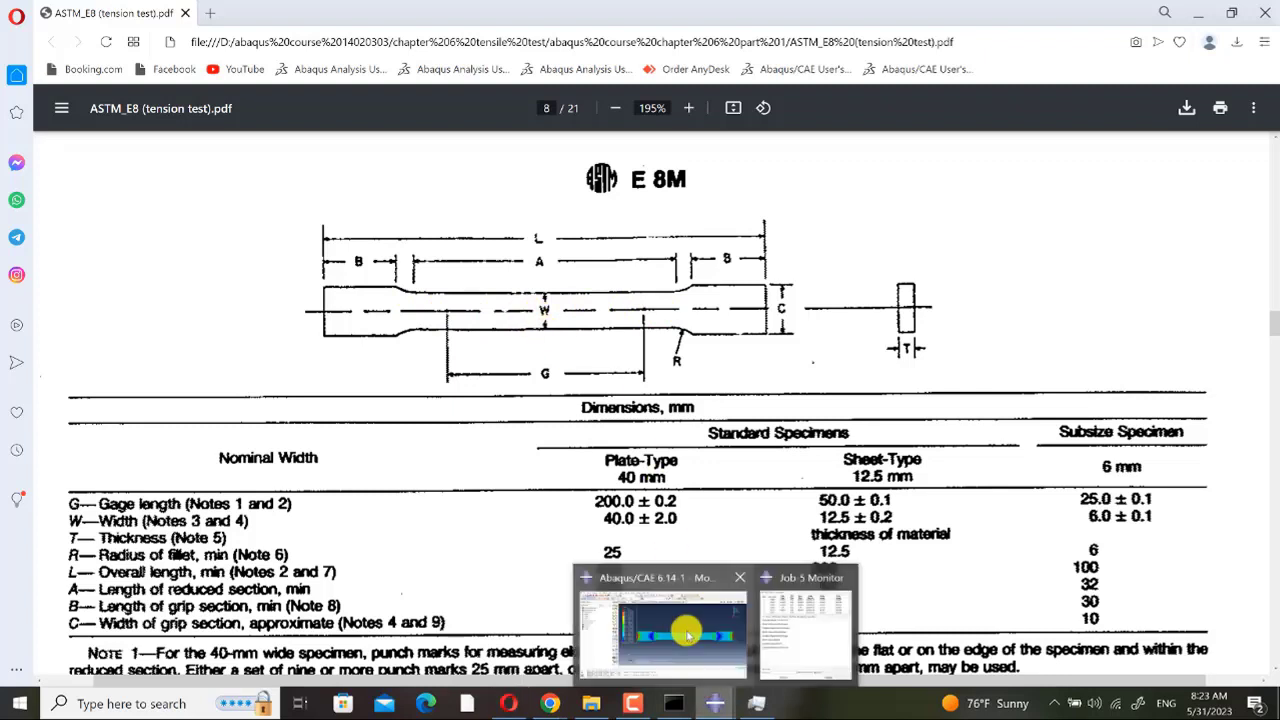
left_click(686, 634)
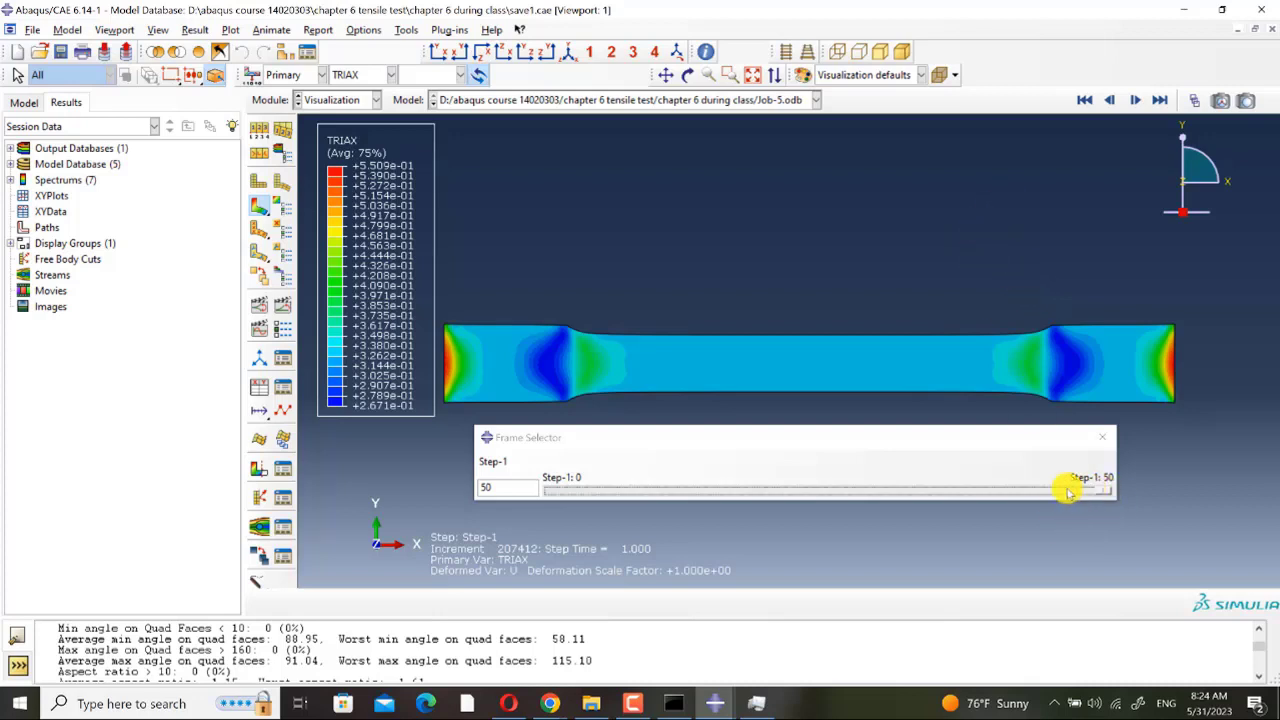
- Rewind the results to frame 0, showing zero triaxiality, and open Common Plot Options
left_click_drag(1028, 490, 503, 487)
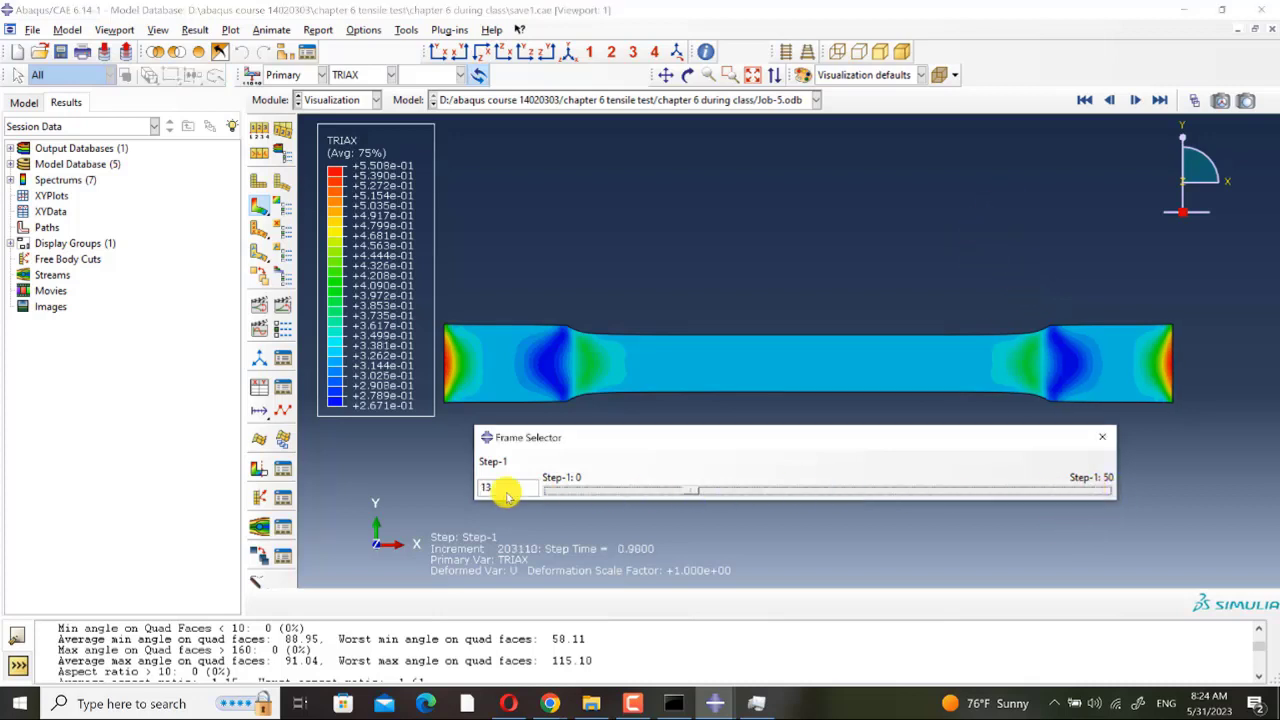
left_click(258, 129)
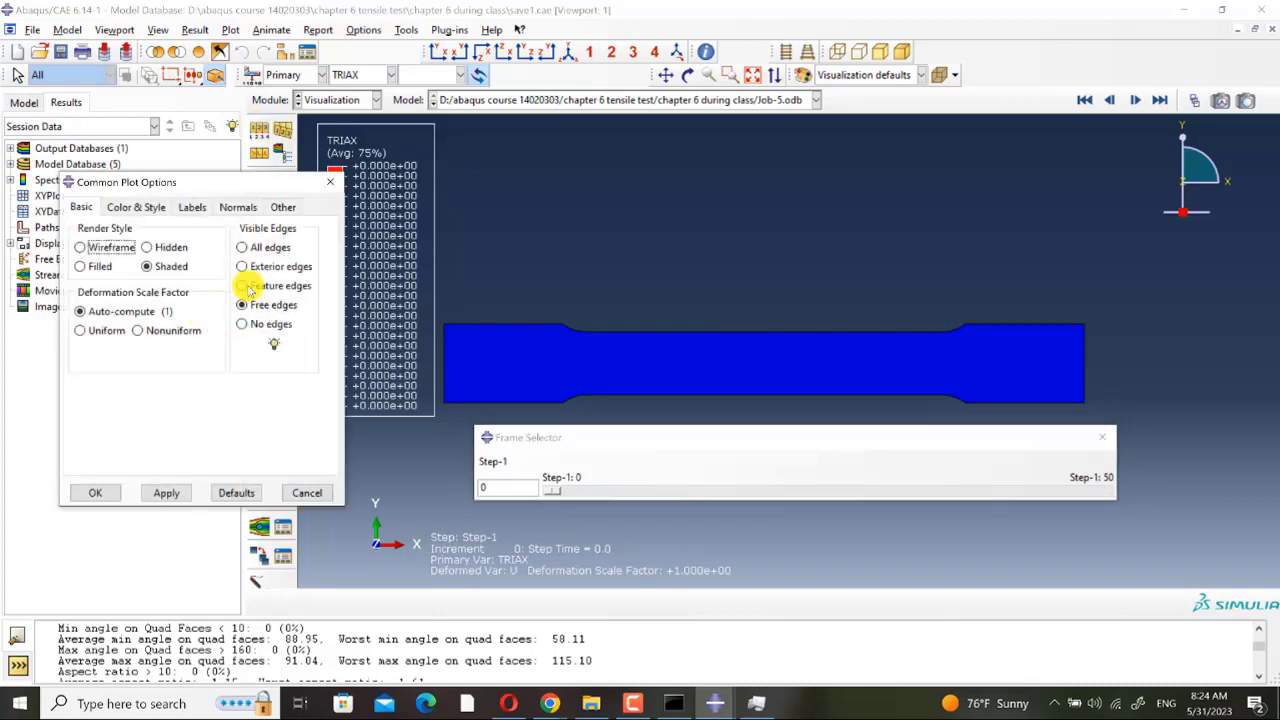
- Set the plot's visible edges to All edges
left_click(242, 247)
left_click(160, 492)
left_click(90, 492)
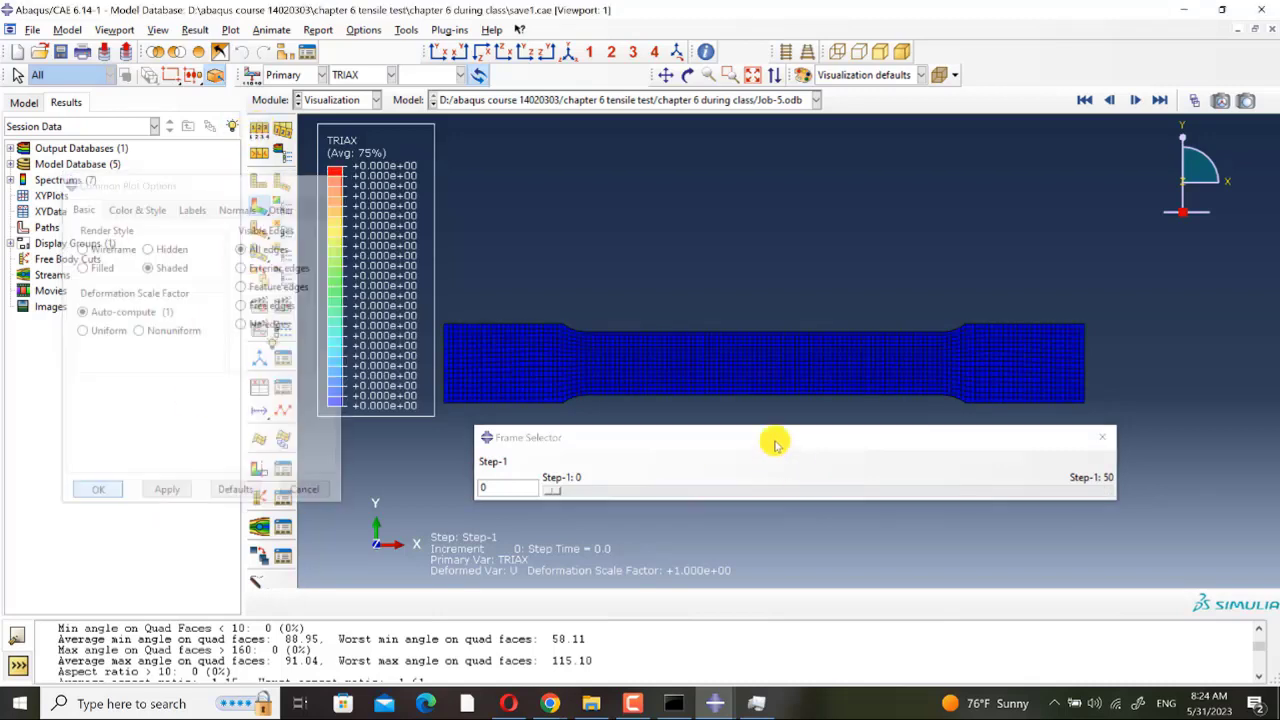
left_click_drag(775, 440, 772, 467)
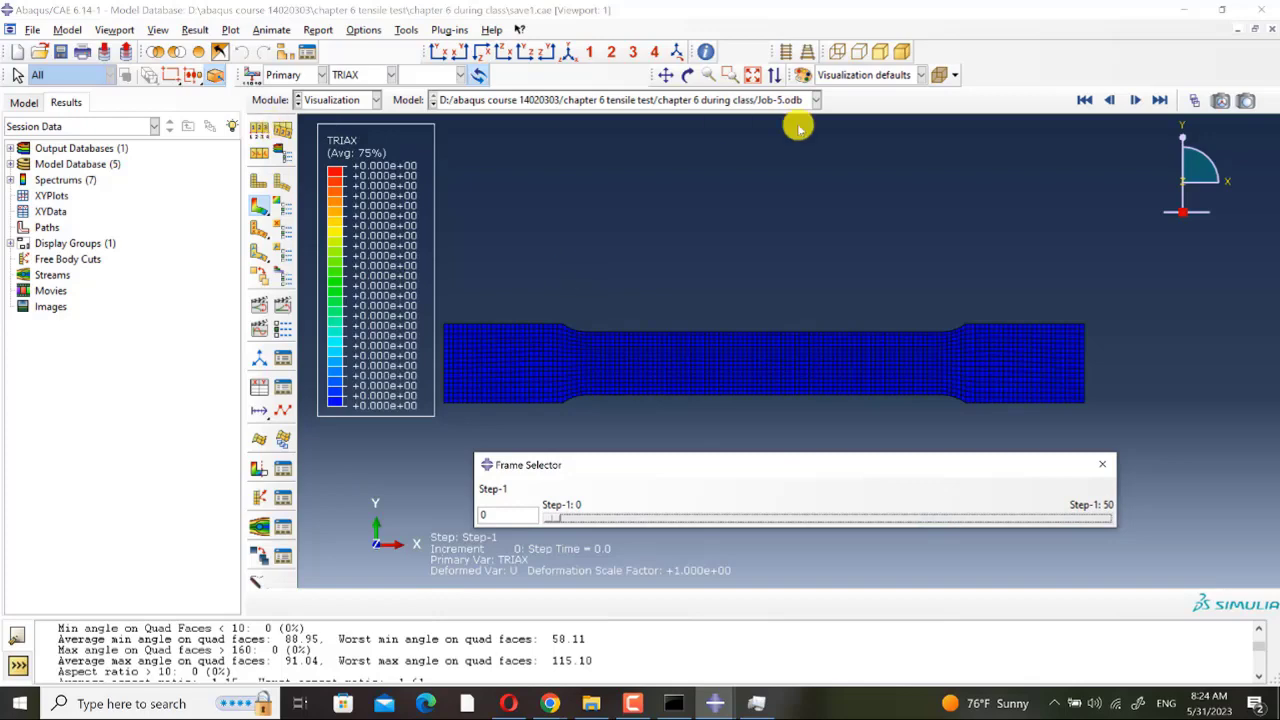
- Create a display group showing only the 1232 box-selected gauge-section elements
left_click(272, 50)
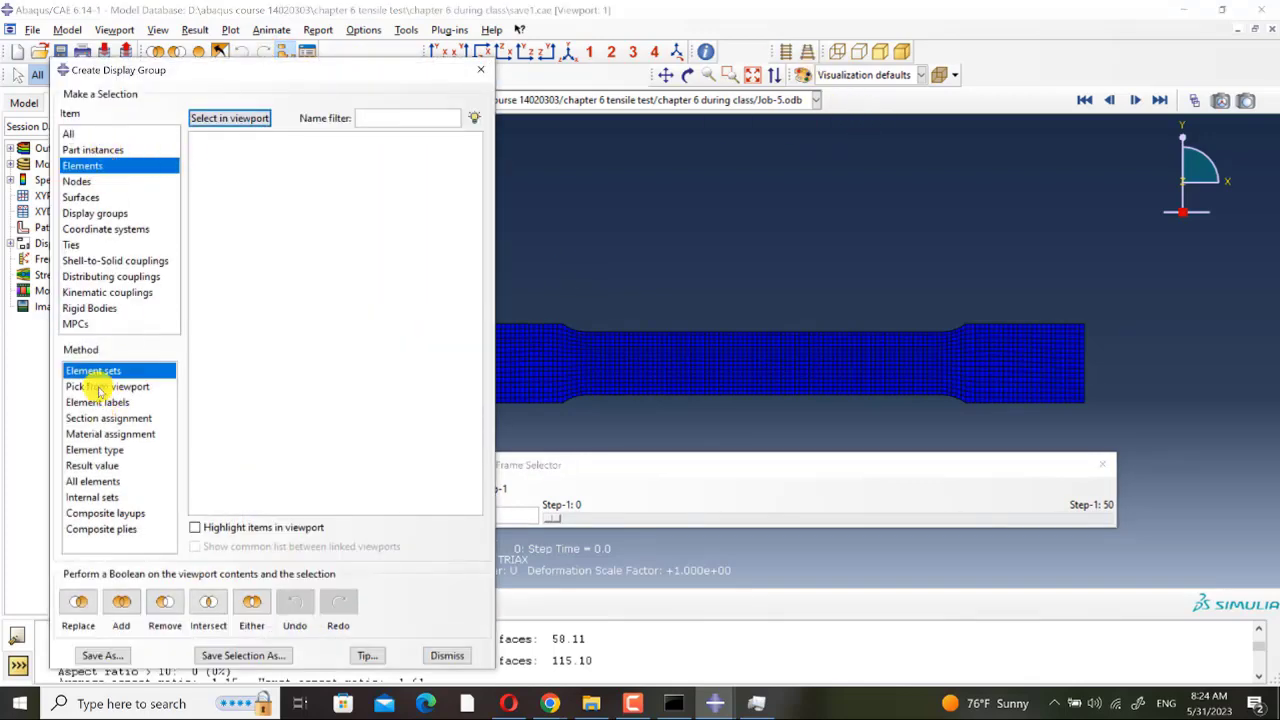
left_click(100, 387)
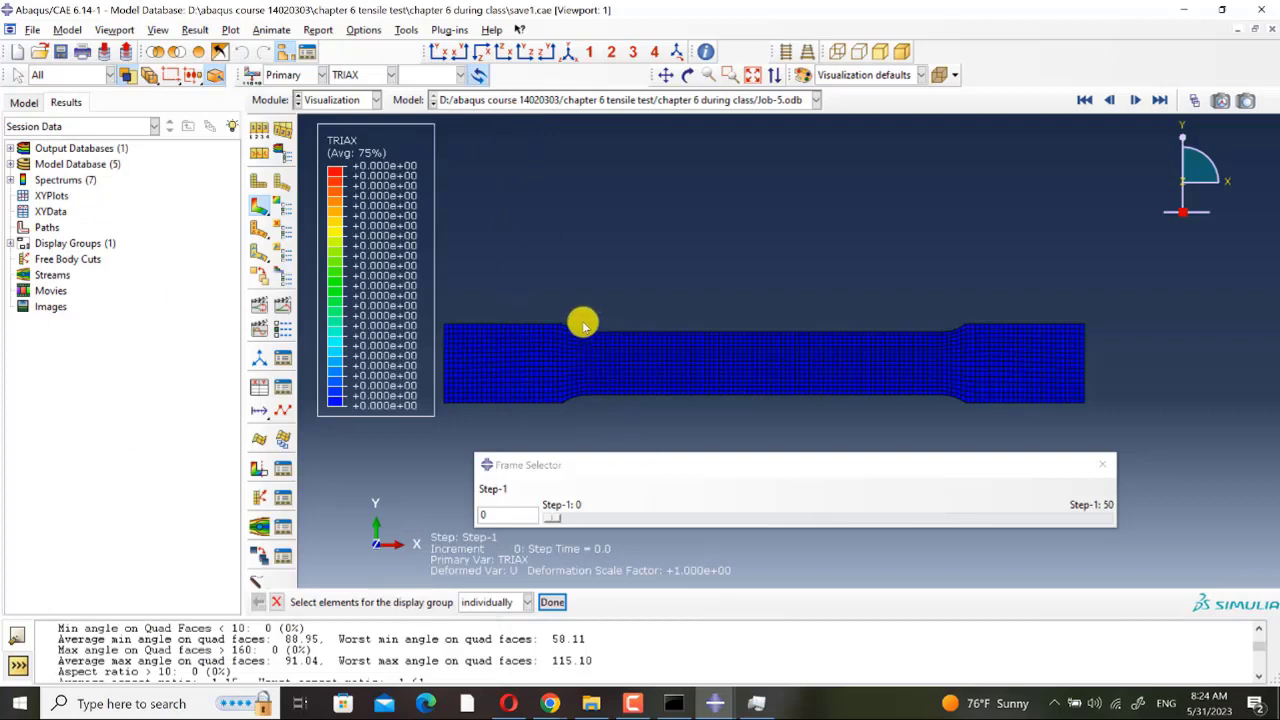
left_click_drag(583, 323, 938, 426)
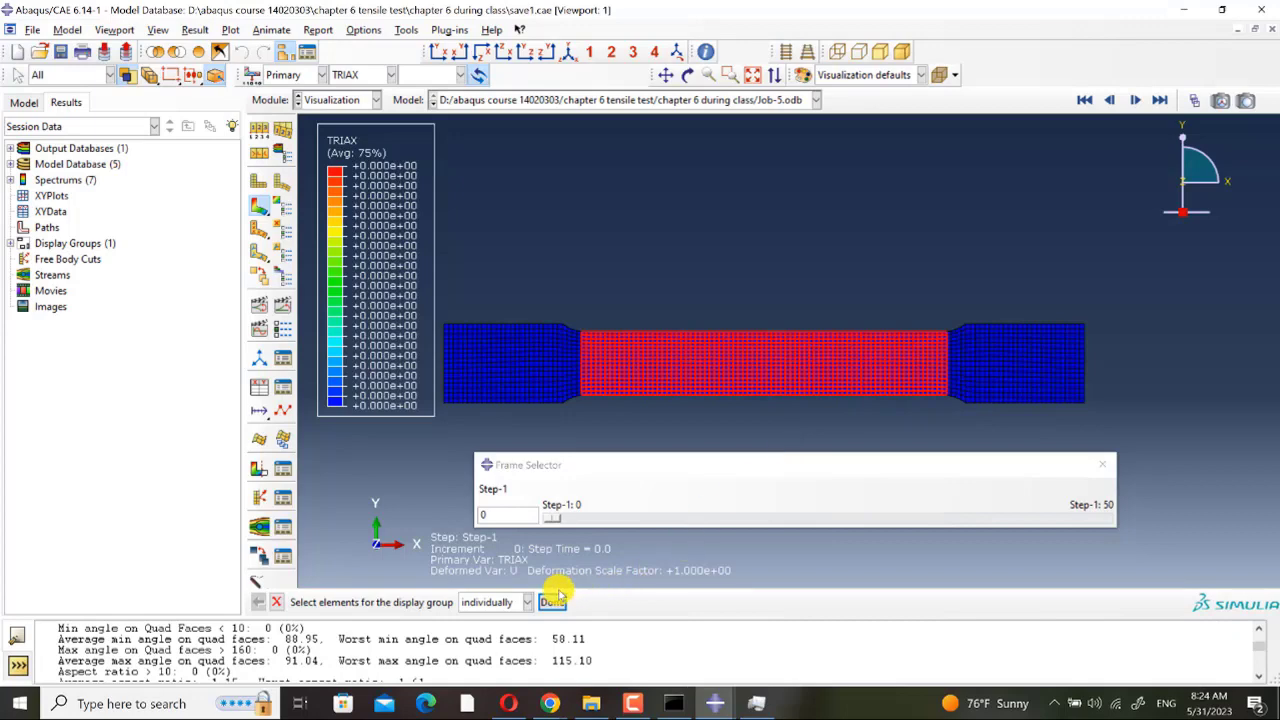
left_click(553, 601)
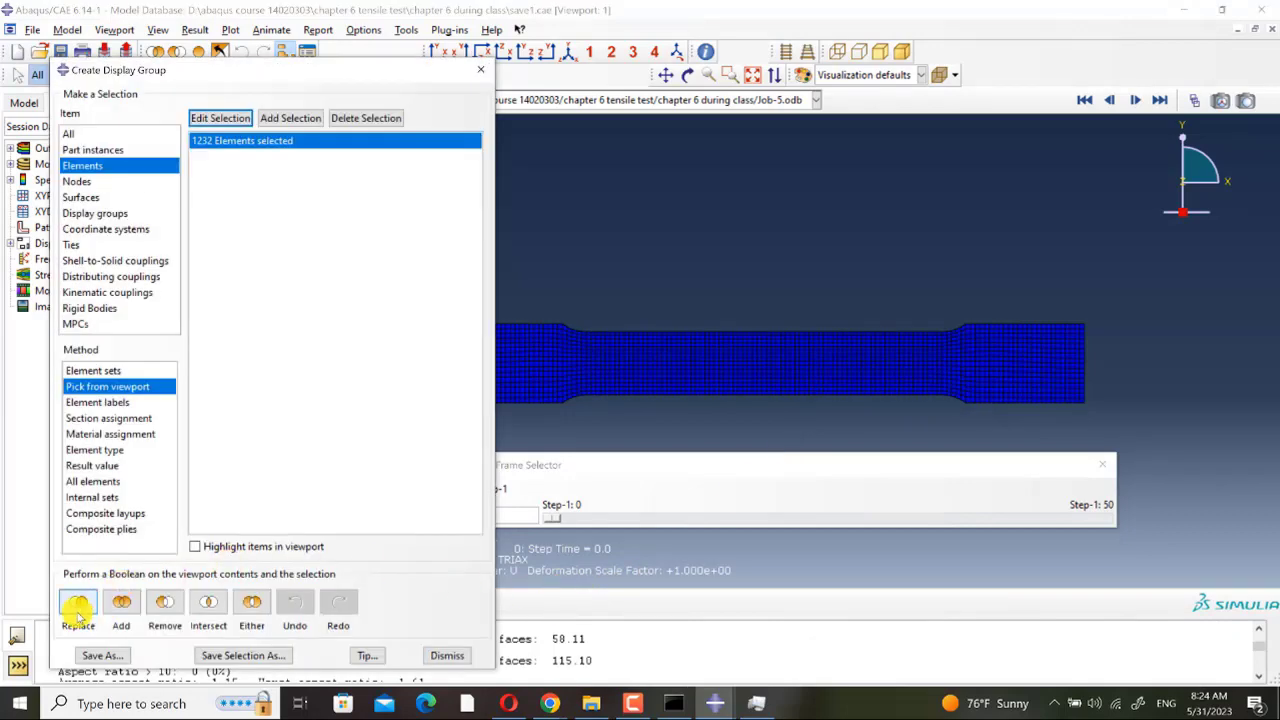
left_click(78, 612)
left_click(480, 69)
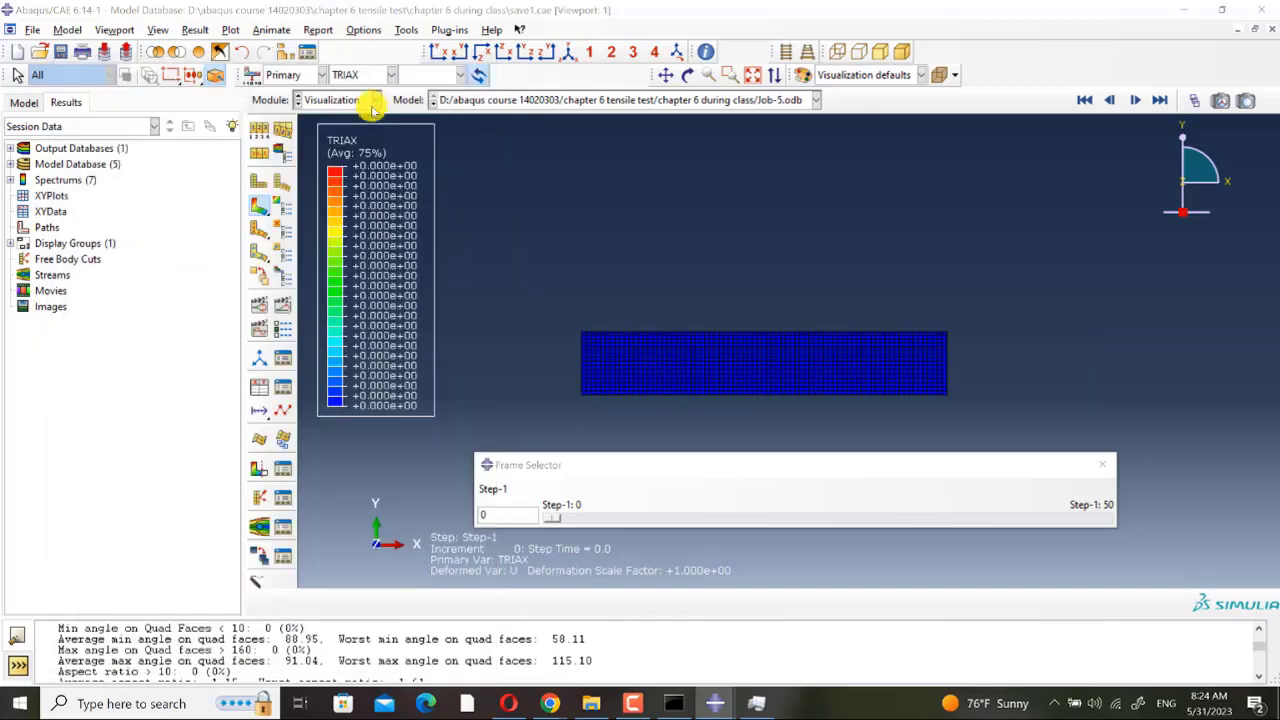
- Step the results from frame 1 to frame 50 and zoom into the gauge section's left end
left_click(553, 516)
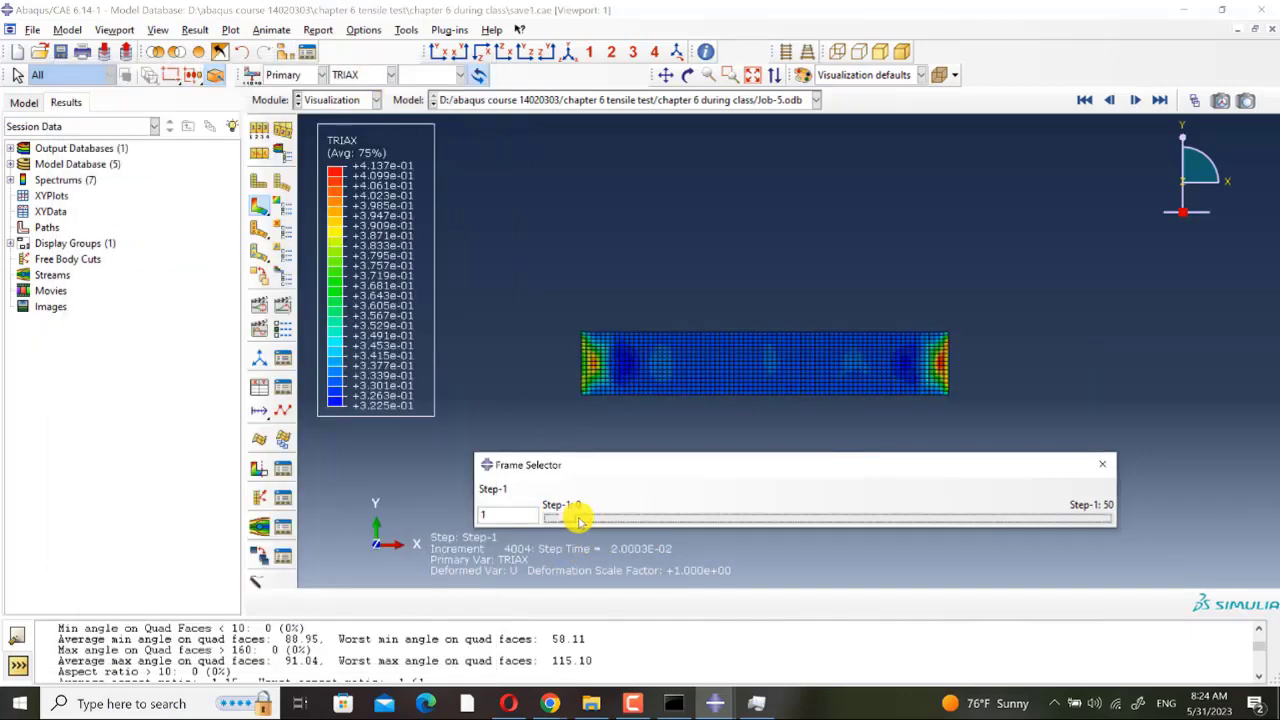
mouse_move(580, 519)
left_mouse_down()
mouse_move(834, 517)
mouse_move(526, 517)
mouse_move(556, 520)
left_mouse_up()
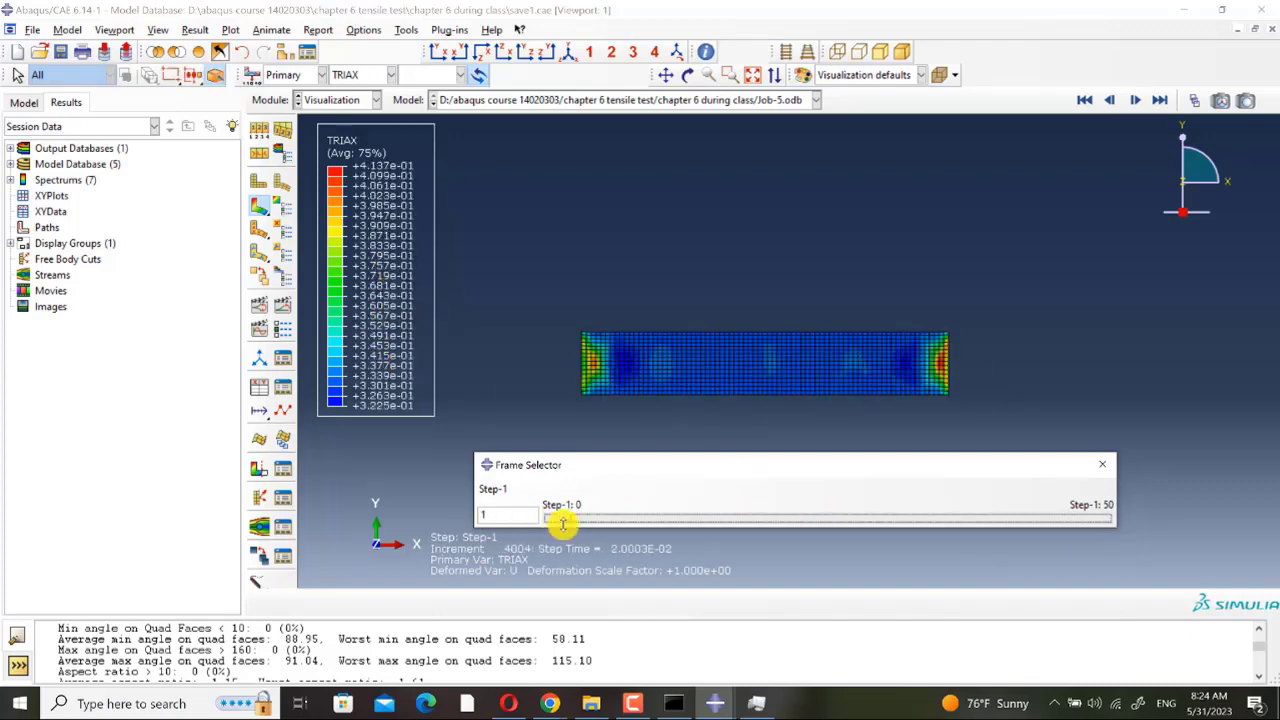
left_click_drag(566, 521, 640, 518)
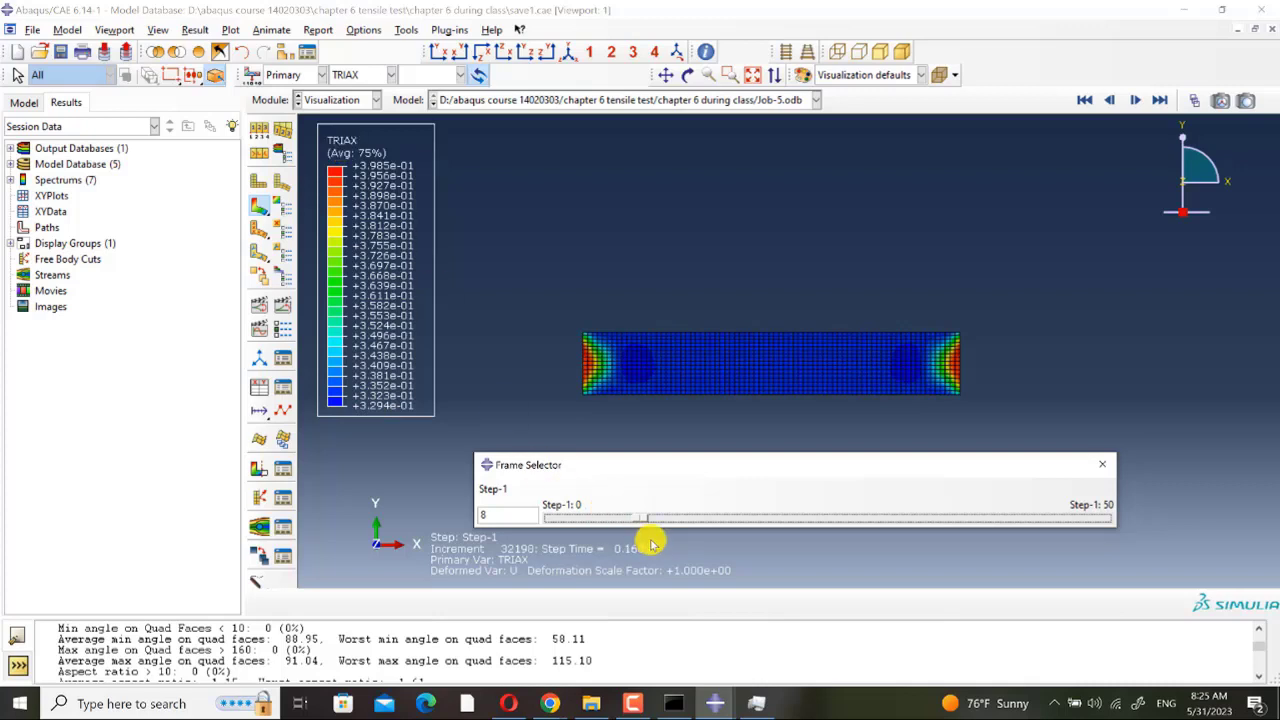
left_click_drag(652, 521, 940, 519)
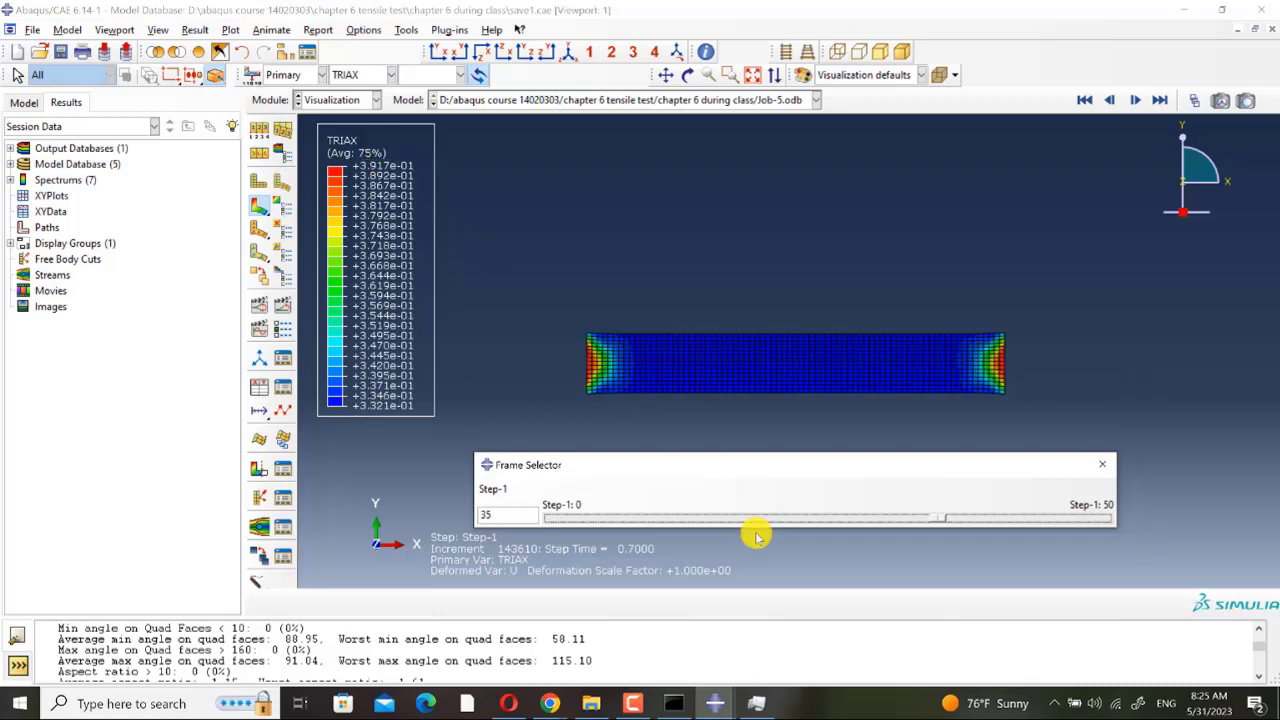
left_click_drag(936, 517, 1173, 518)
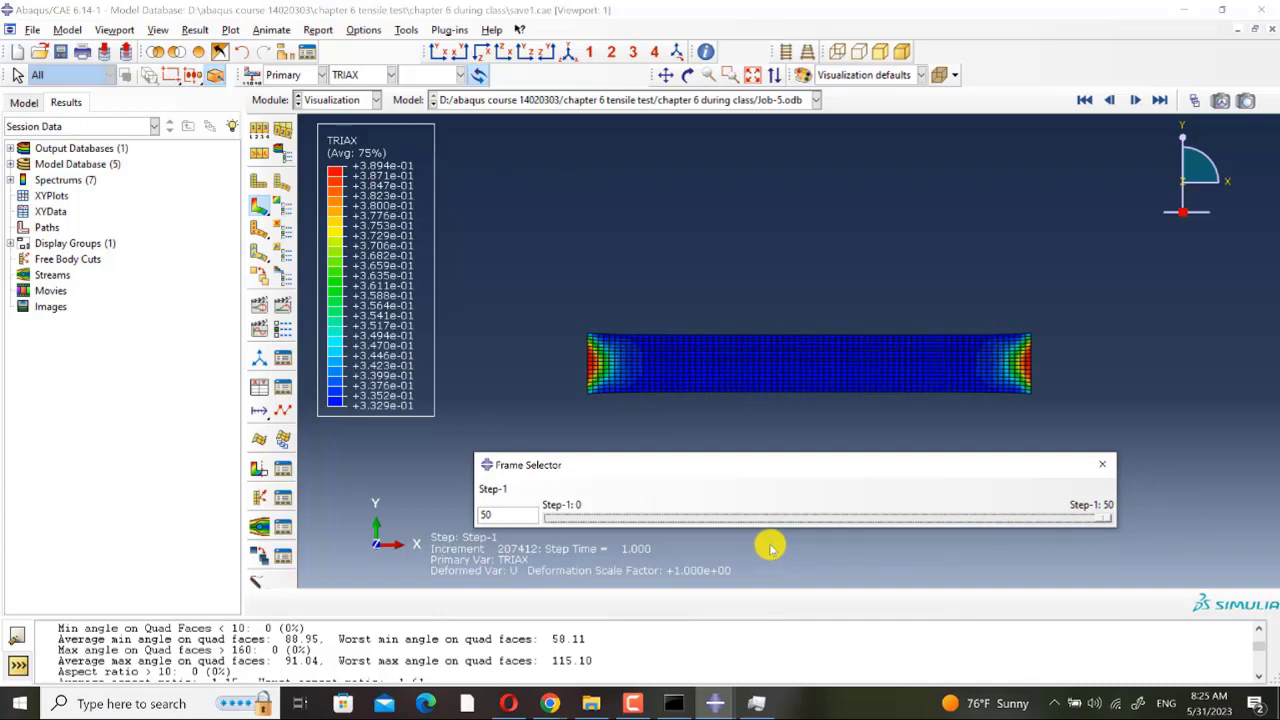
scroll(624, 392, "up", 1)
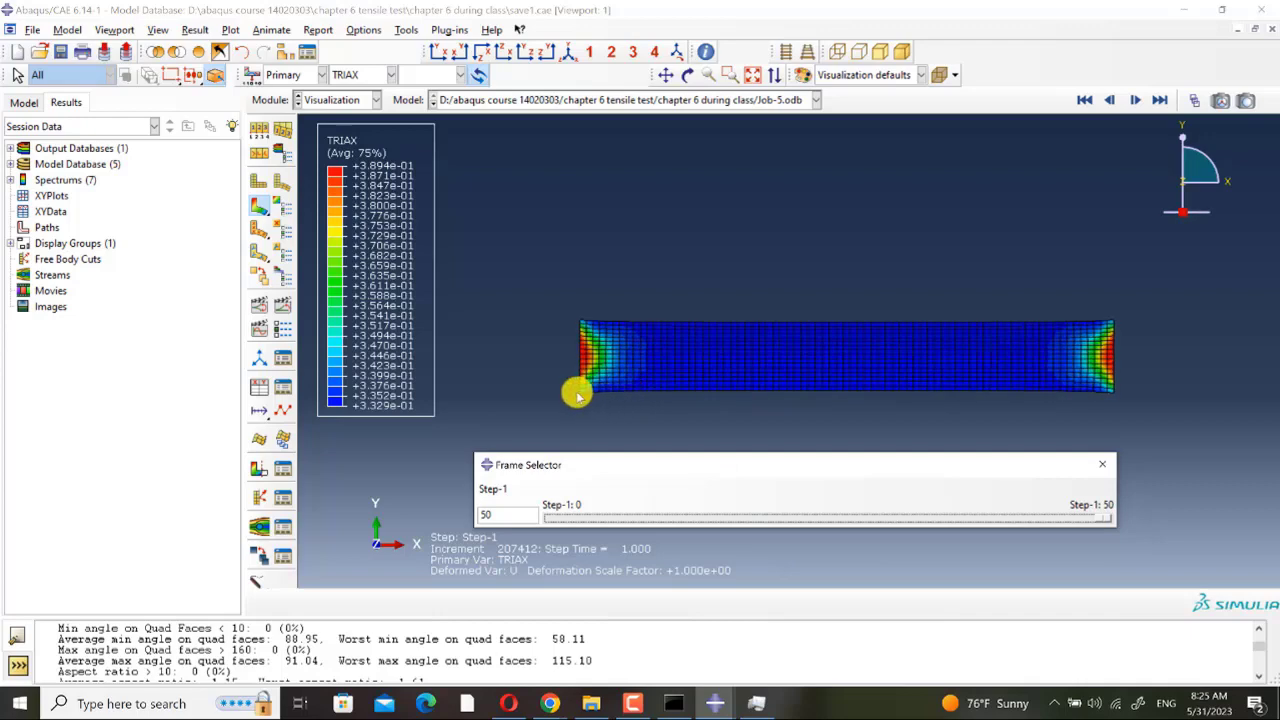
scroll(611, 394, "up", 4)
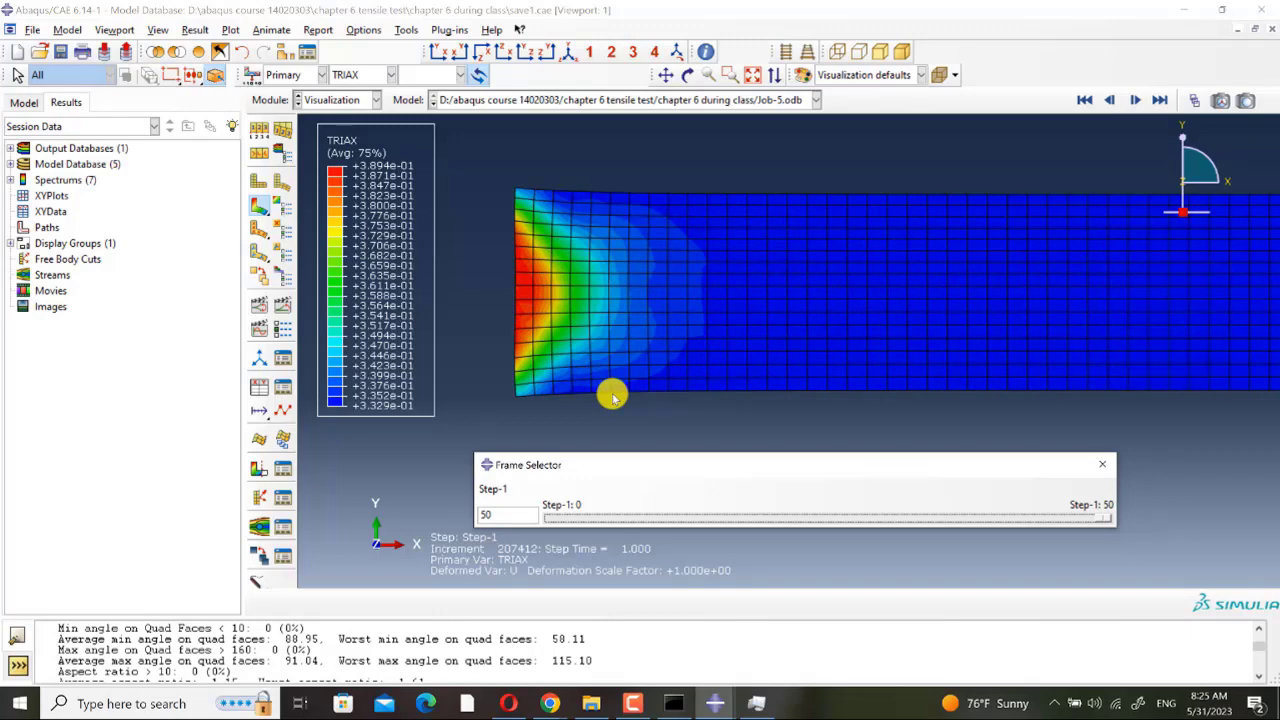
- Query the distance between bottom-edge nodes 130 and 197
left_click(705, 51)
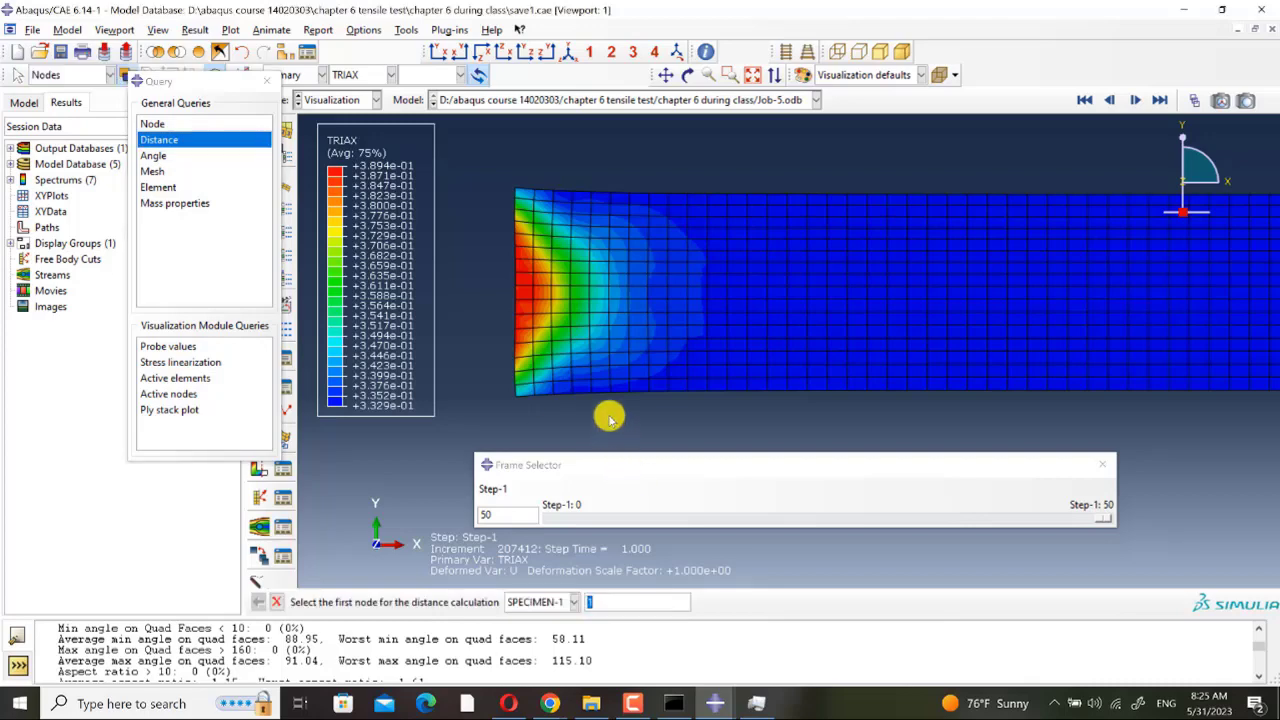
left_click(566, 404)
scroll(396, 460, "down", 2)
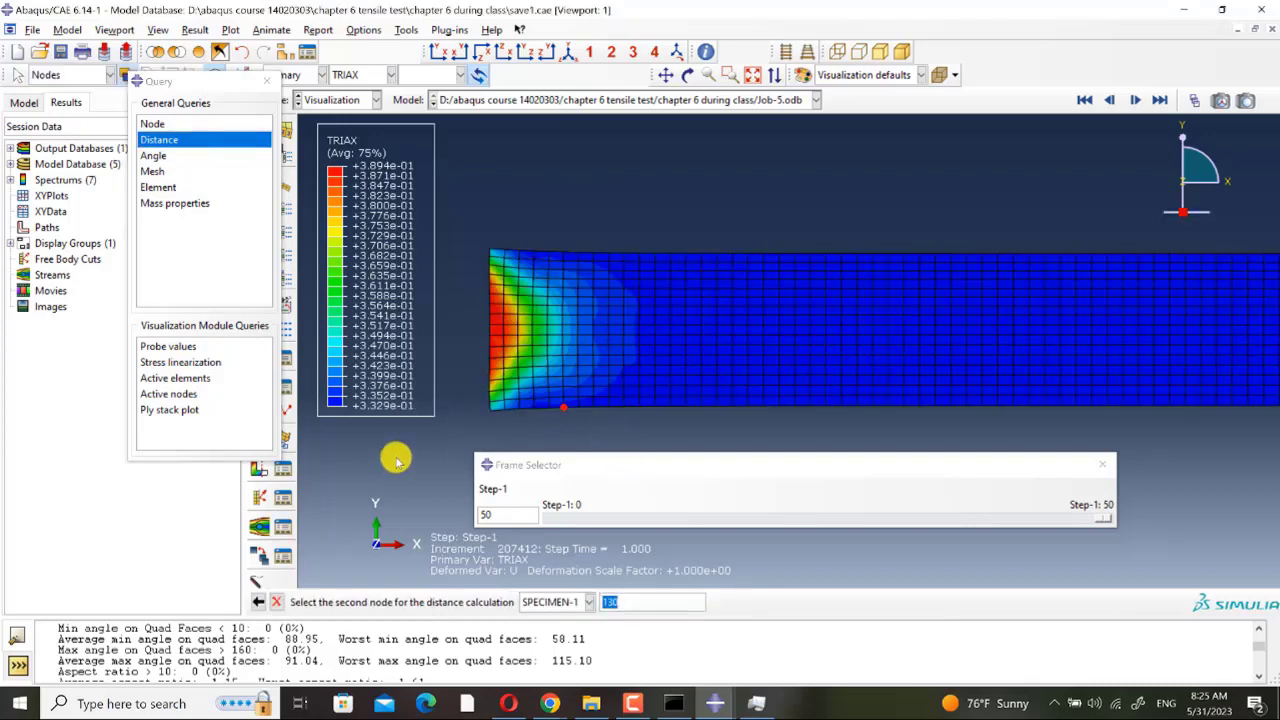
scroll(396, 460, "down", 3)
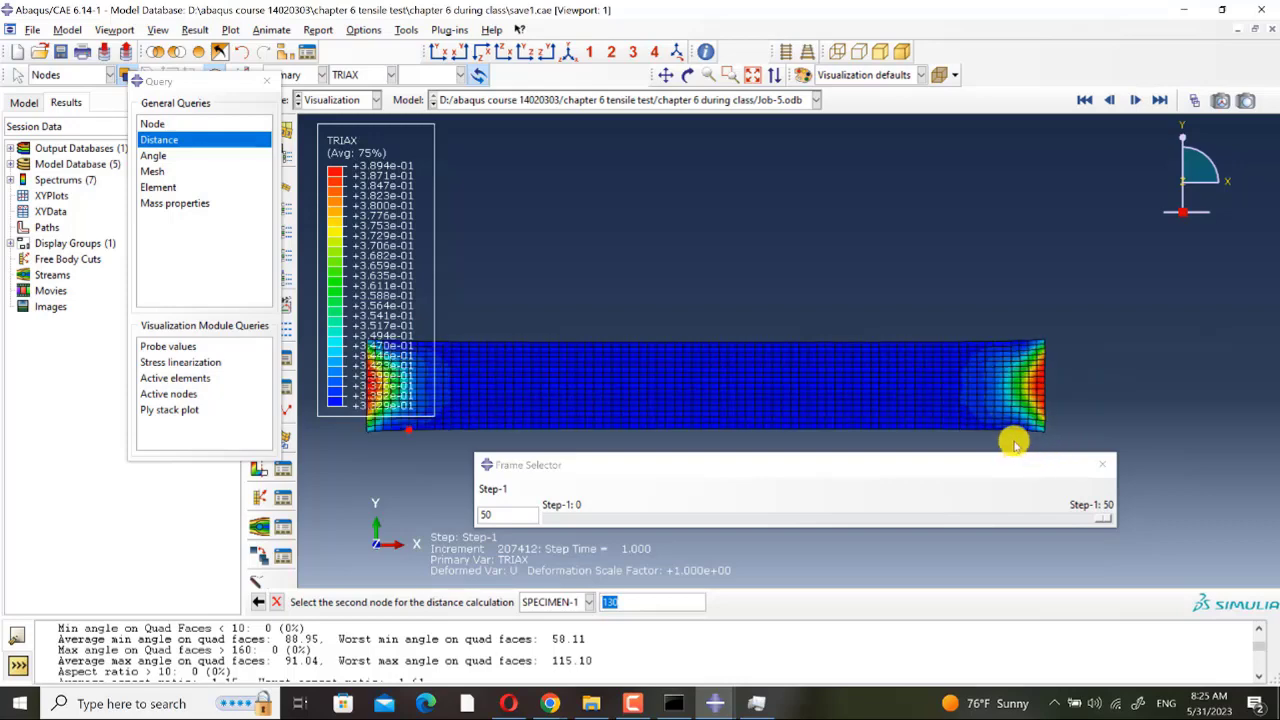
scroll(1012, 444, "up", 4)
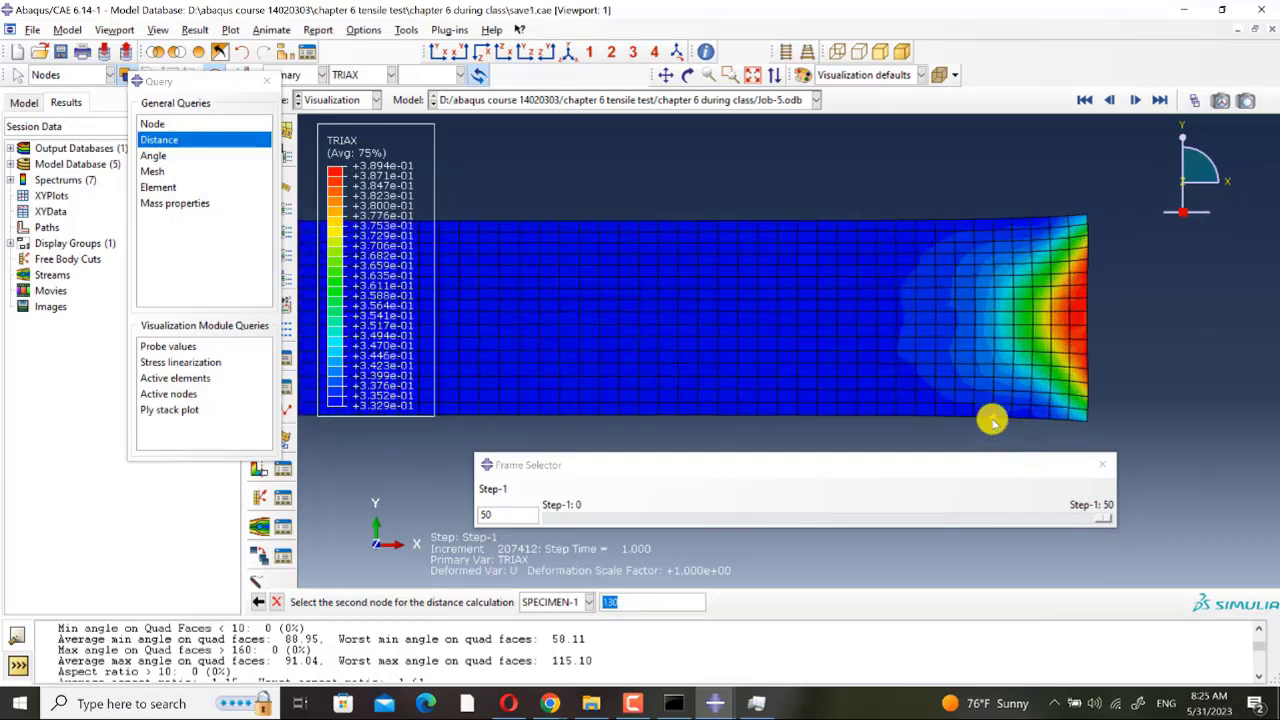
left_click(992, 418)
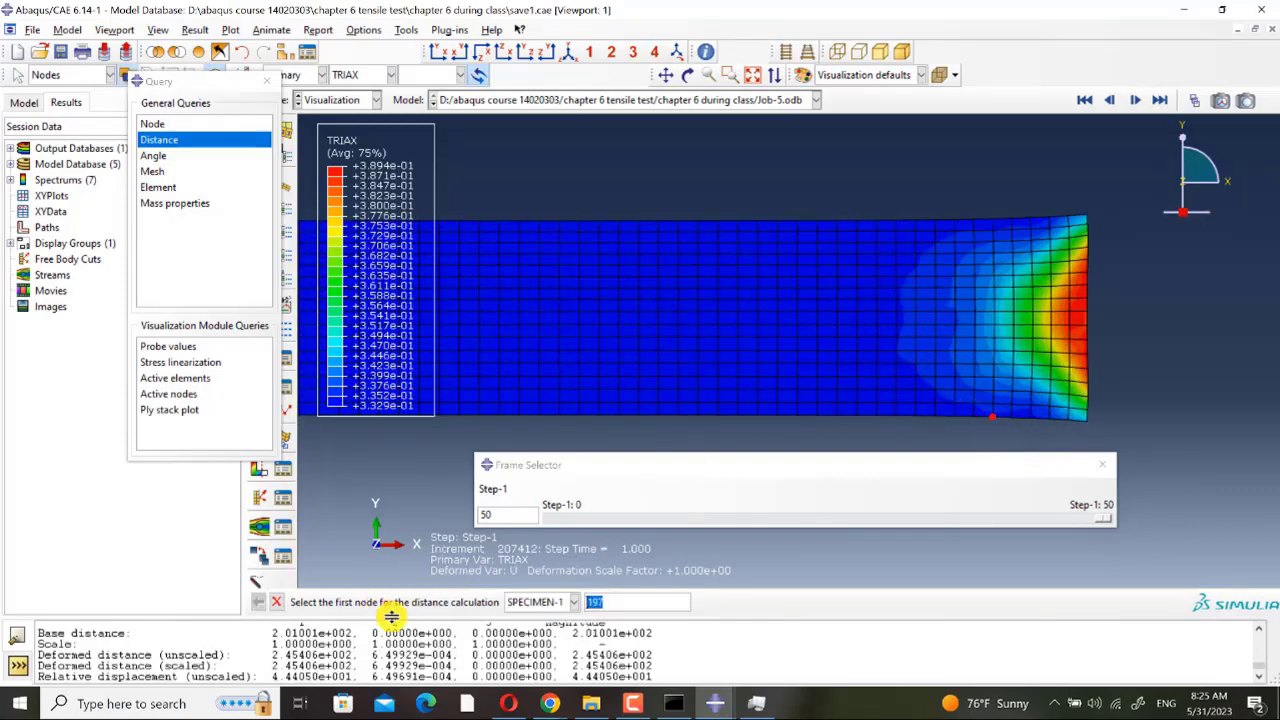
- Enlarge the message area, mark the 2.01001e+002 base distance, and compare with the E8M PDF
left_click_drag(391, 617, 409, 541)
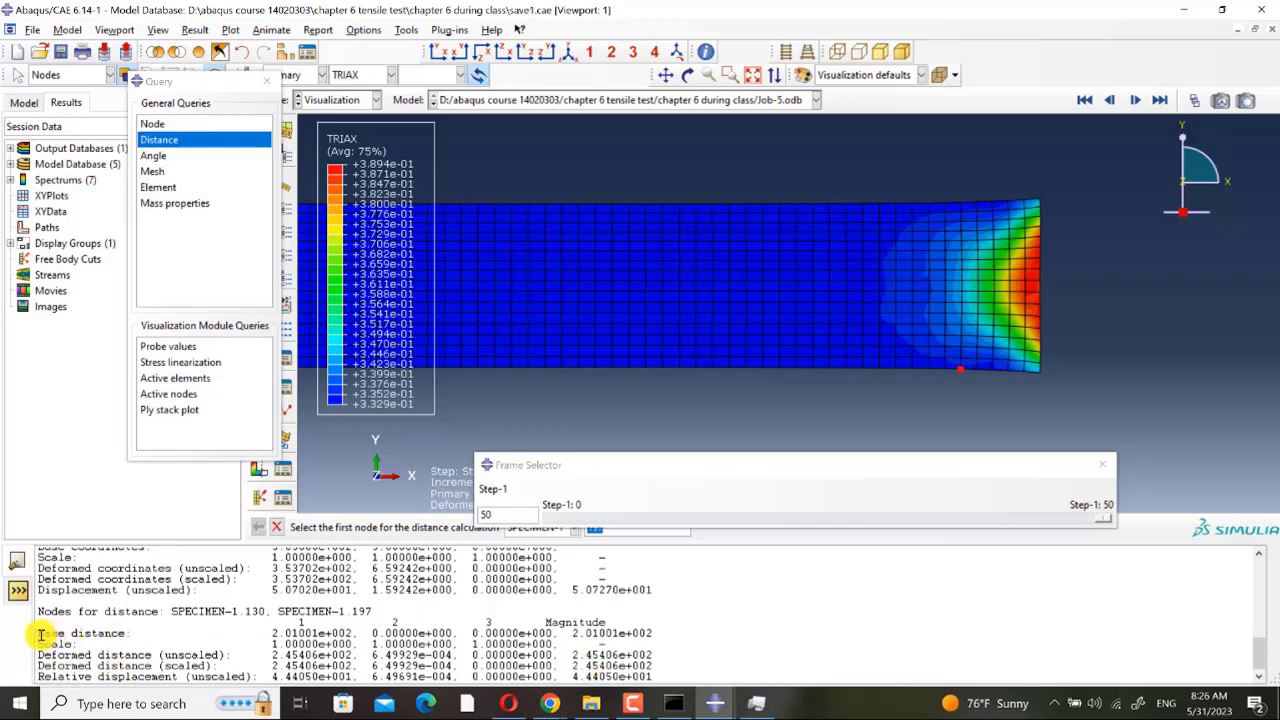
left_click_drag(37, 633, 140, 633)
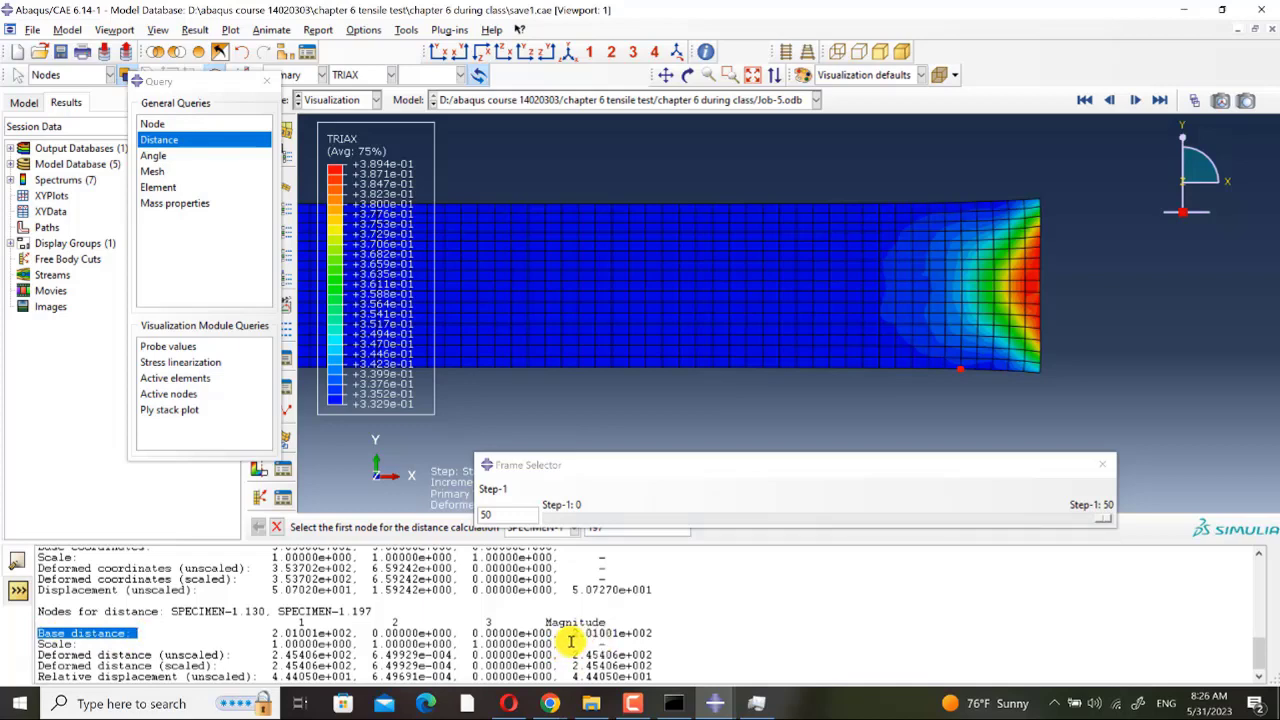
left_click(508, 703)
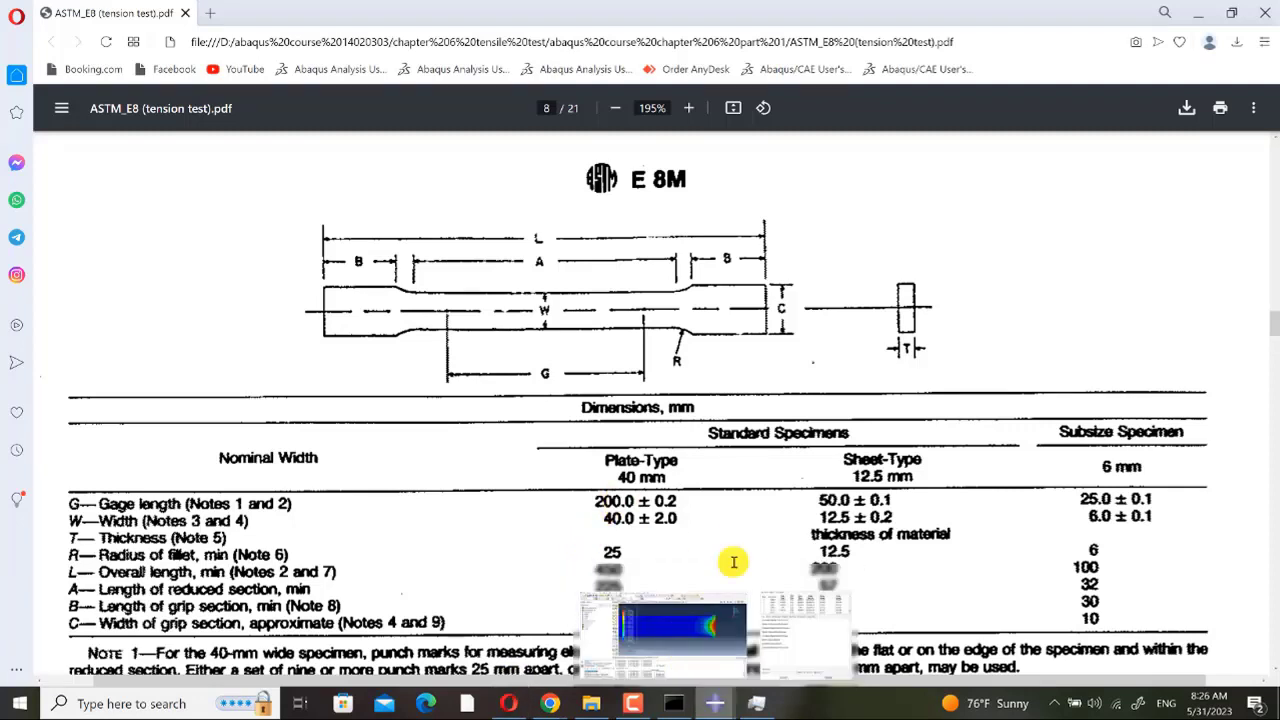
- Return to Abaqus and zoom out to the whole specimen with both measured nodes
key("alt+Tab")
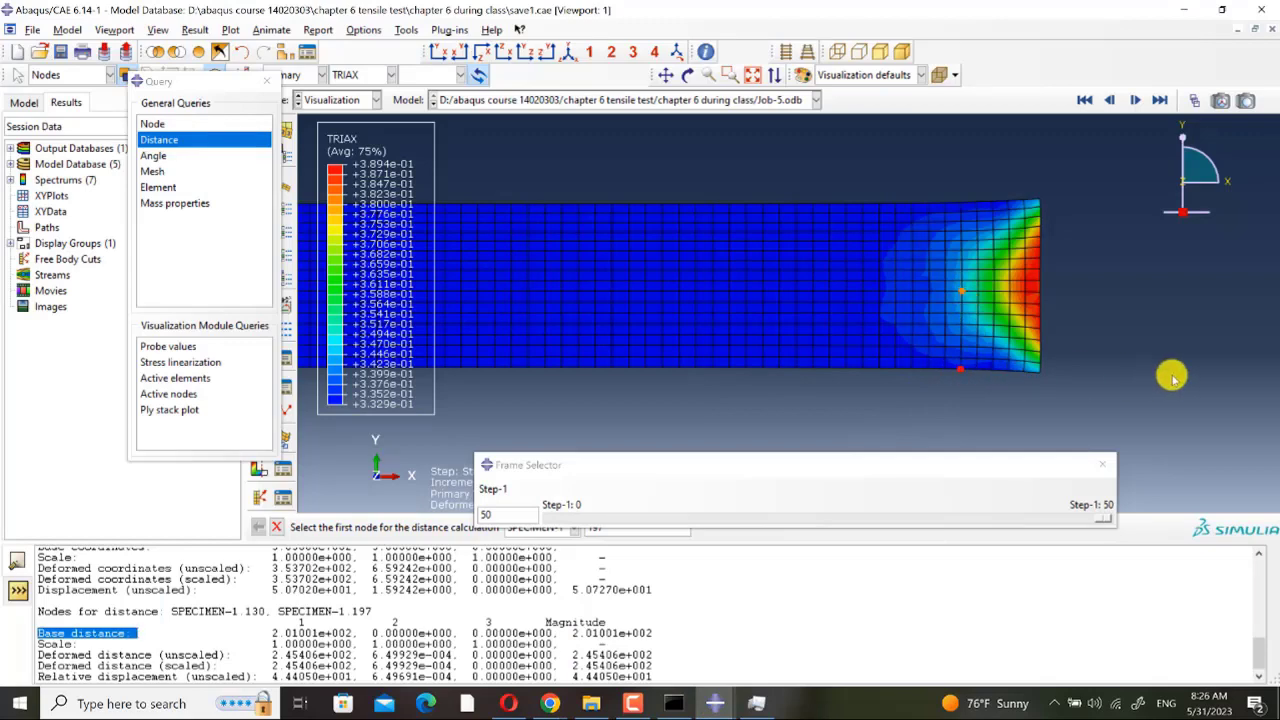
scroll(508, 371, "down", 2)
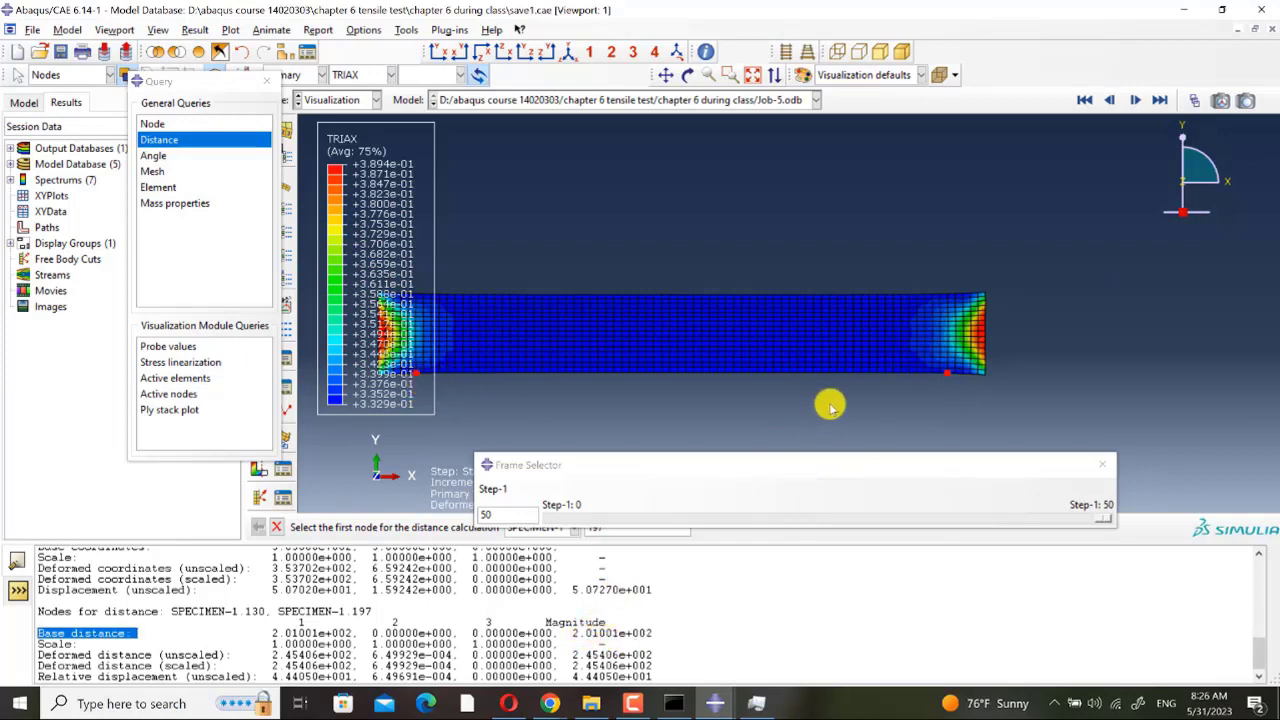
scroll(1120, 405, "down", 2)
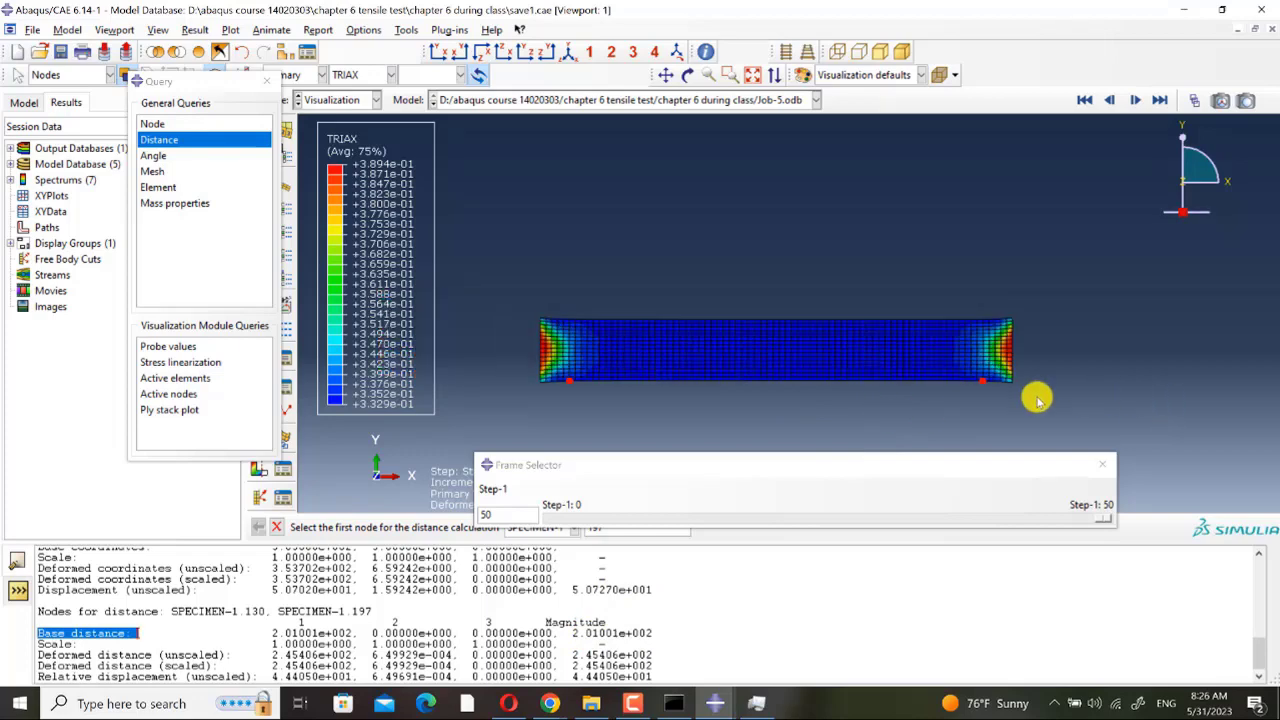
scroll(582, 388, "up", 2)
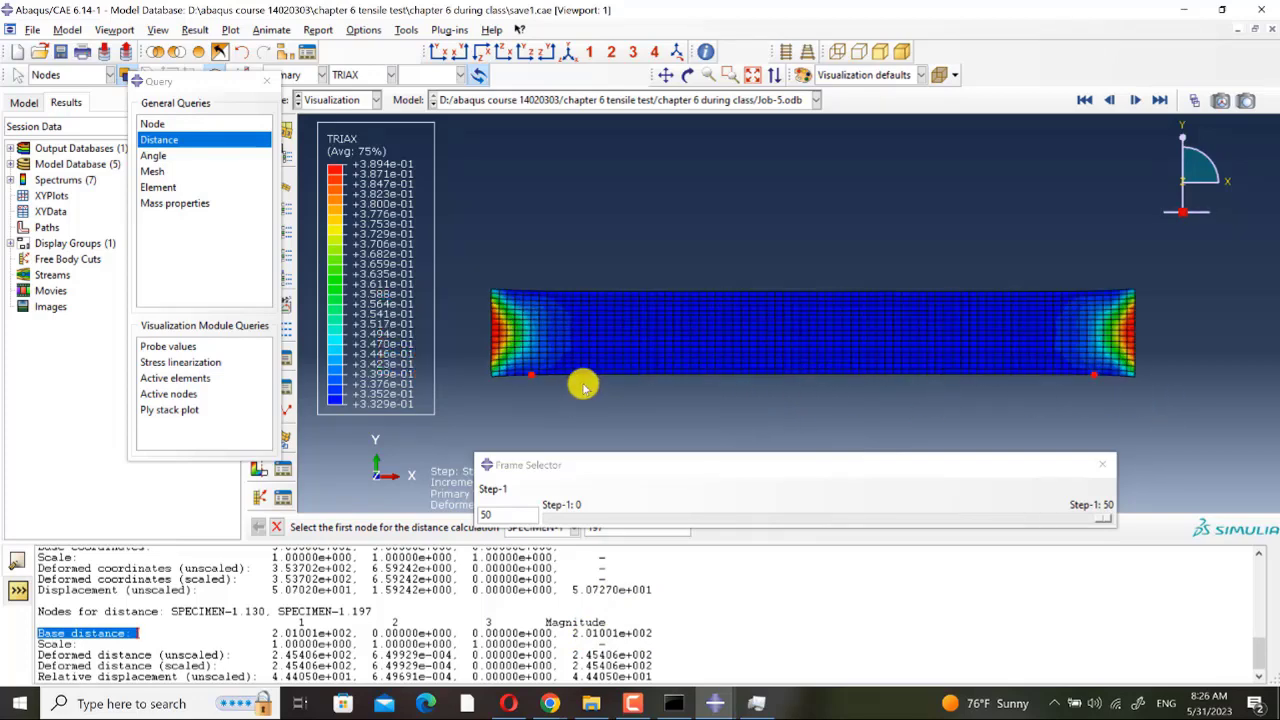
- Recheck the E8M dimension table in the PDF, then come back to Abaqus
left_click(508, 703)
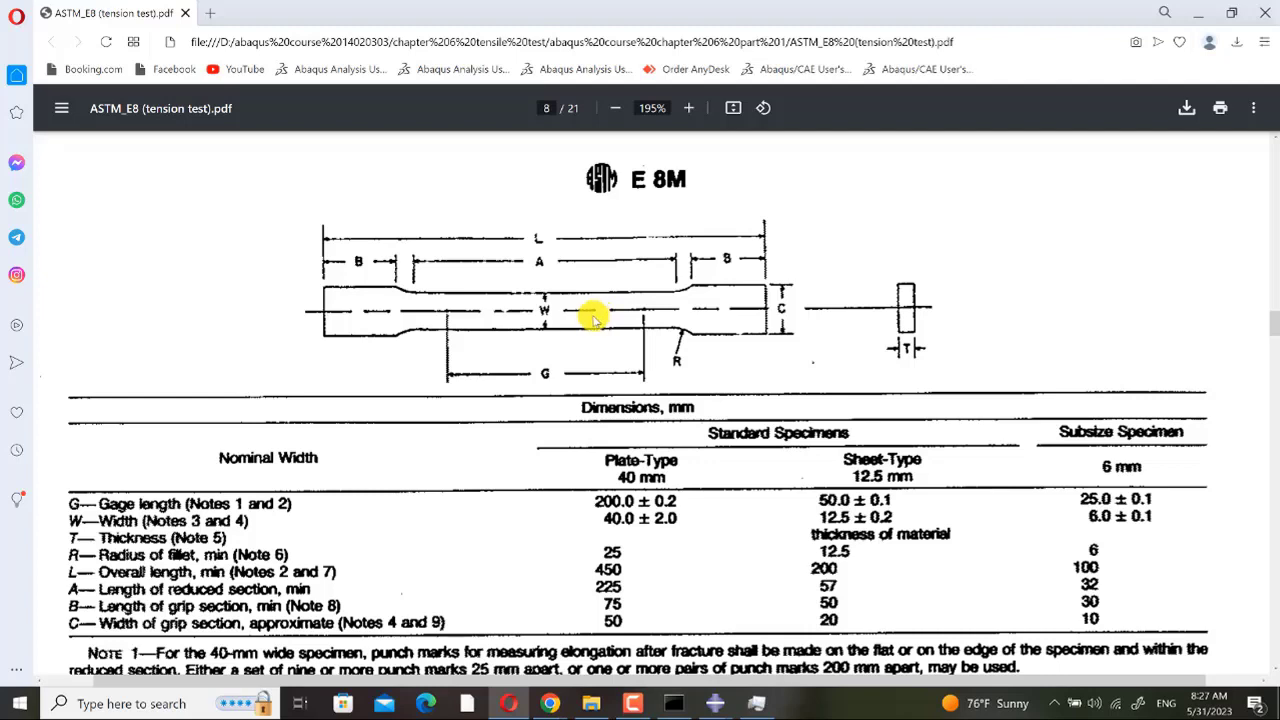
mouse_move(713, 703)
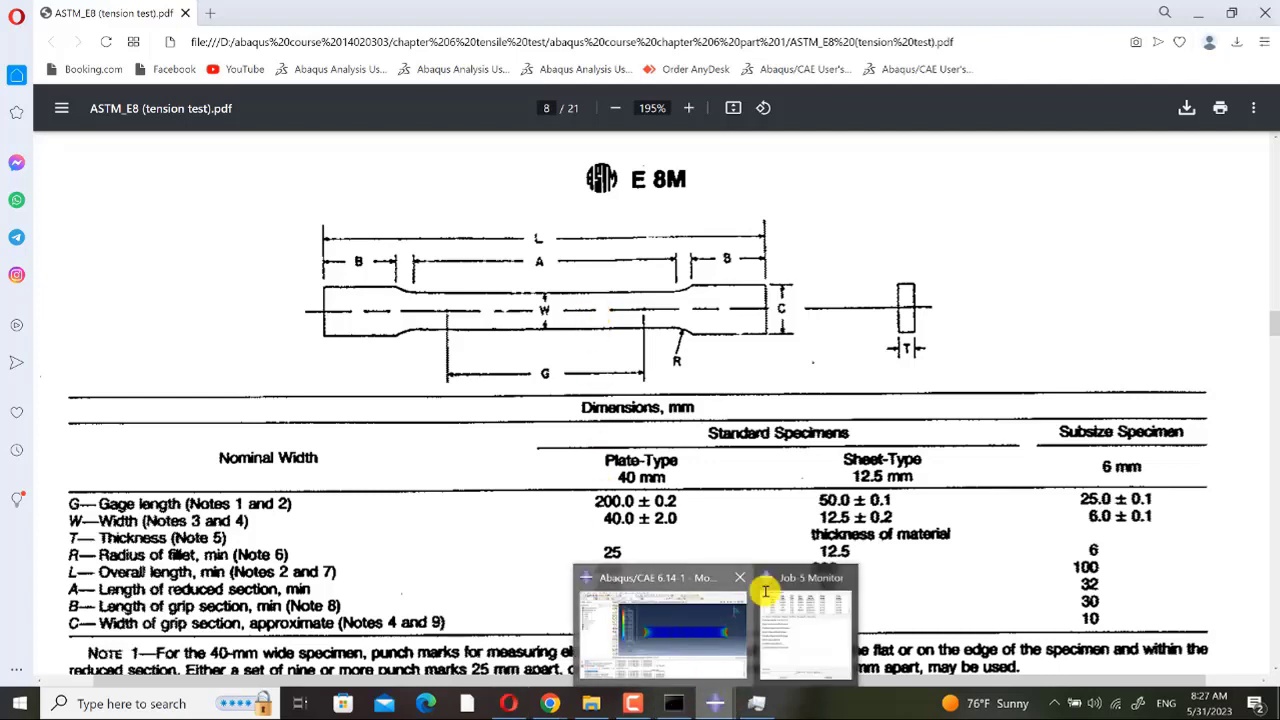
left_click(800, 590)
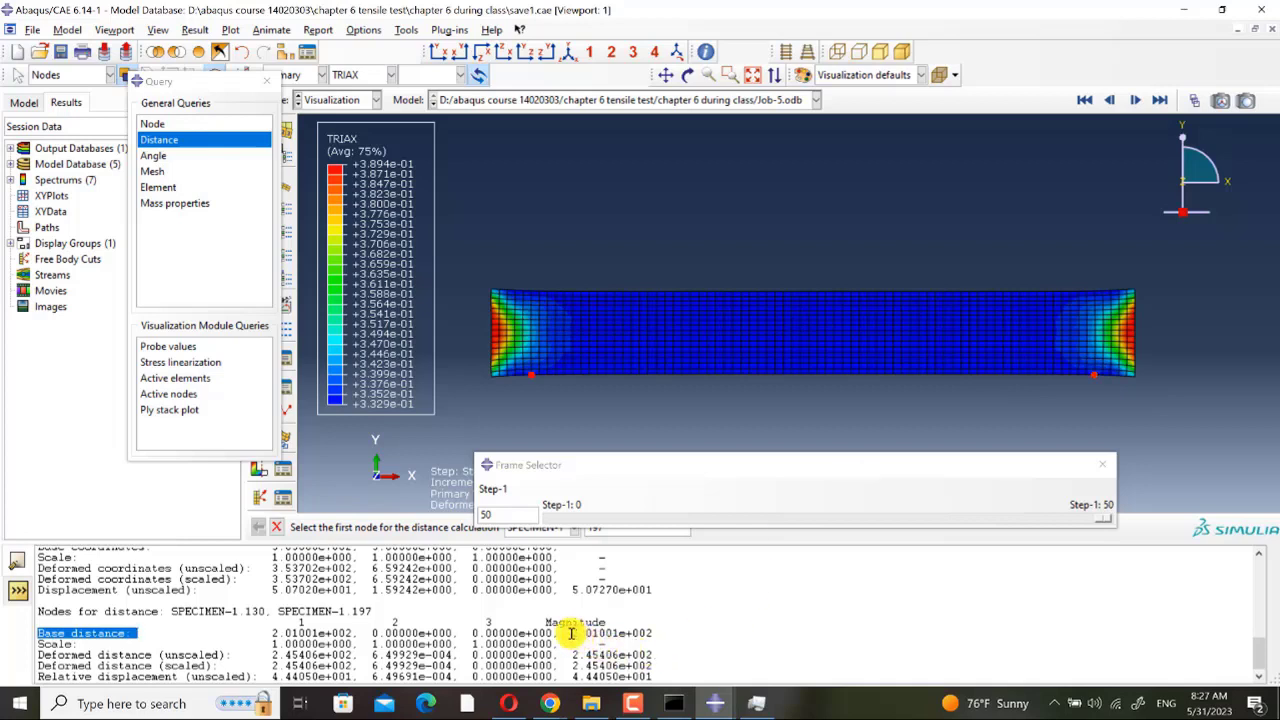
- Highlight the base and deformed (2.45406e+002) distance magnitudes, then close the Frame Selector
left_click_drag(570, 632, 649, 630)
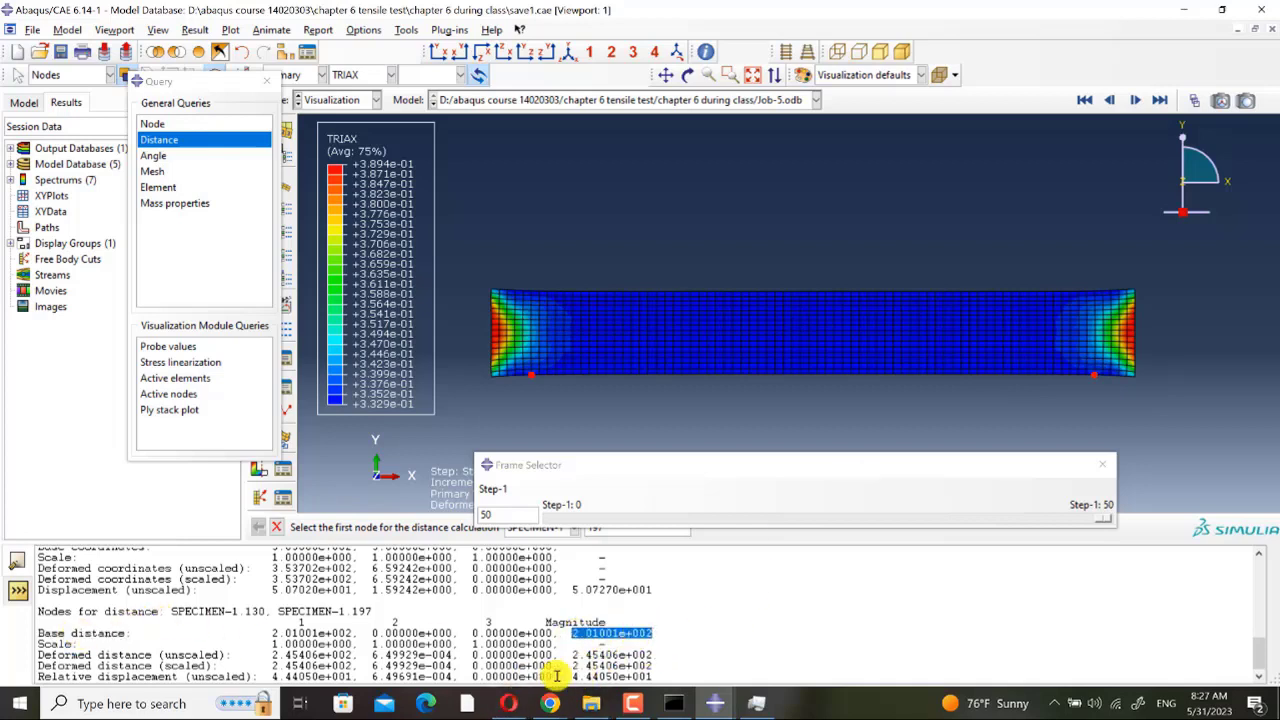
left_click_drag(573, 665, 652, 666)
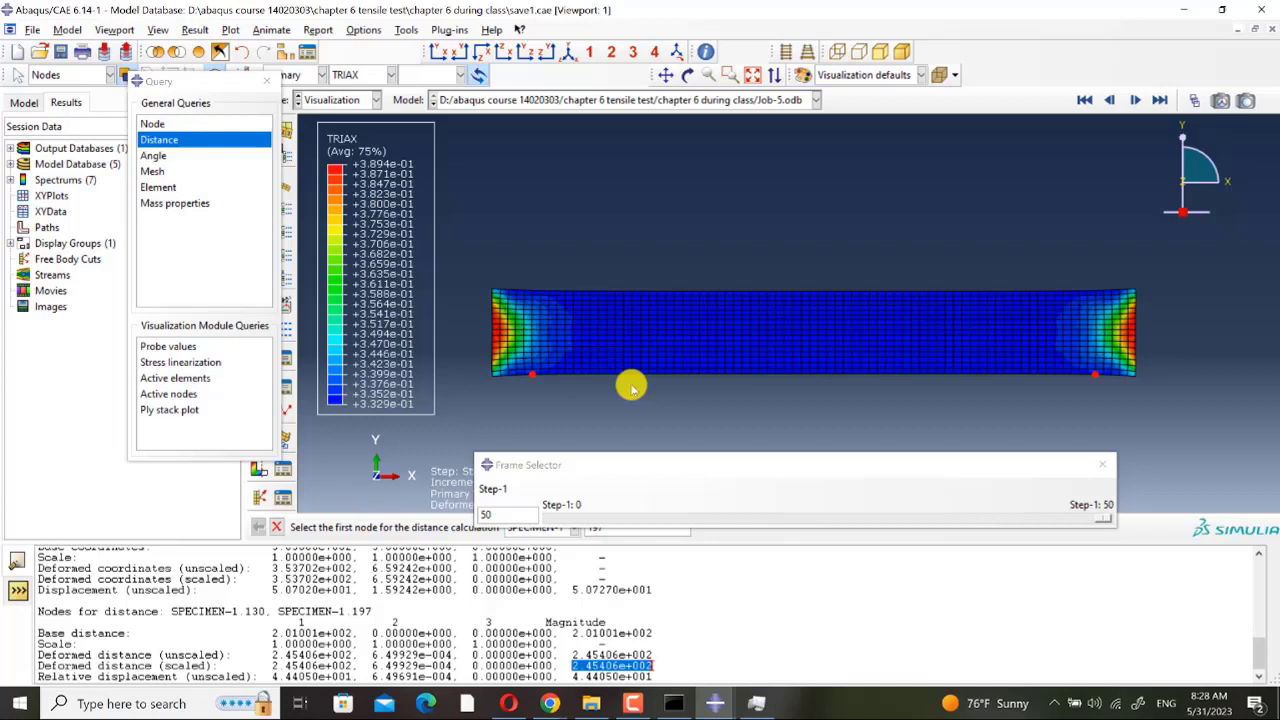
left_click_drag(1098, 467, 1103, 466)
left_click(1104, 465)
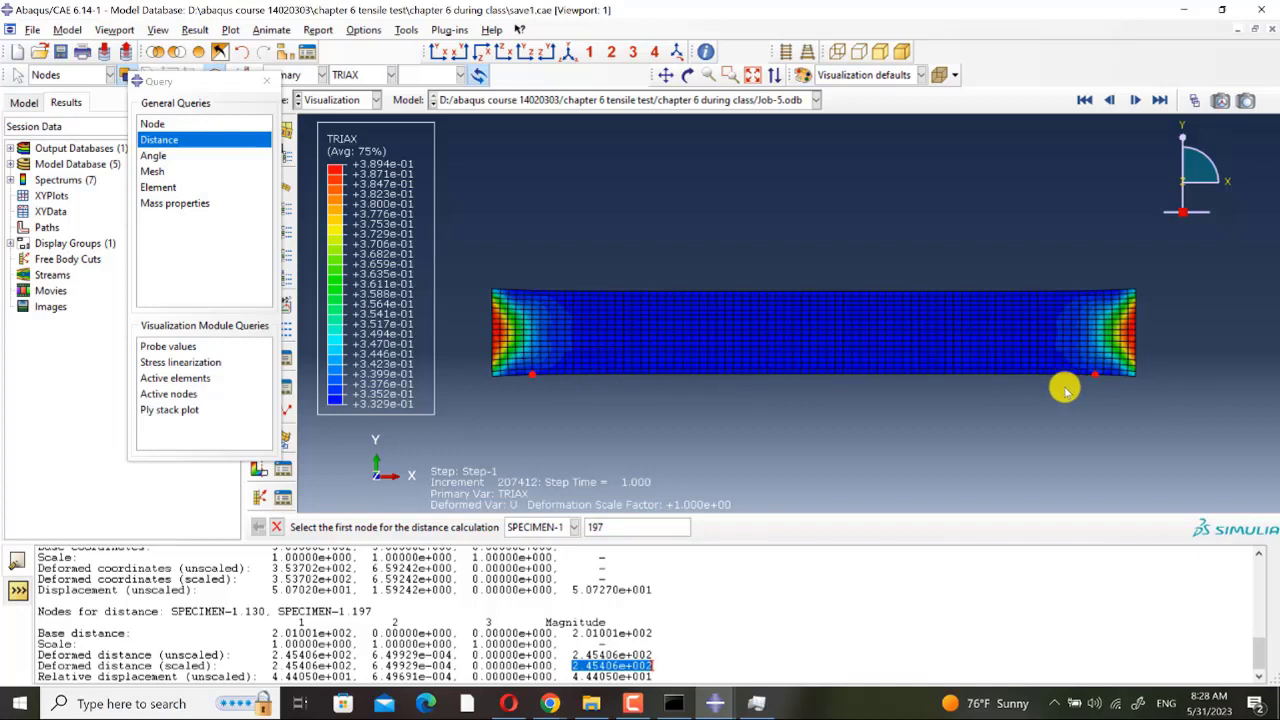
- Look in on the Google Meet presentation and return to Abaqus/CAE
mouse_move(550, 703)
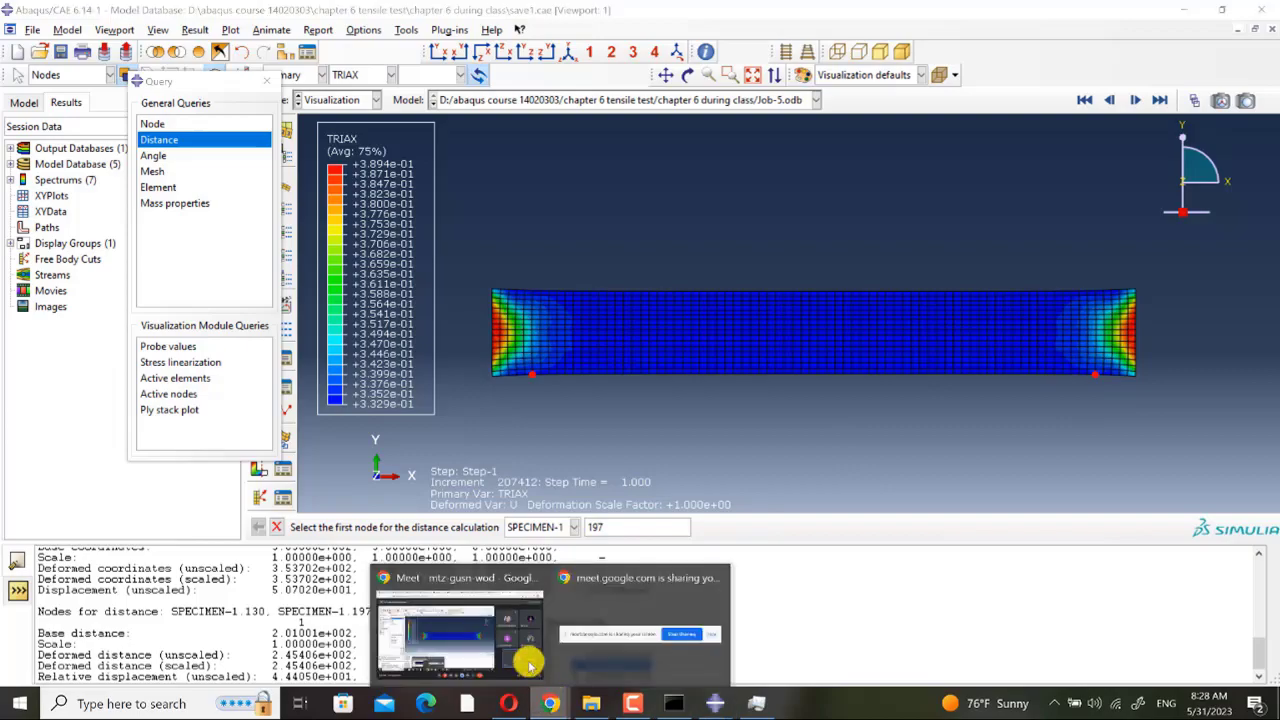
left_click(528, 660)
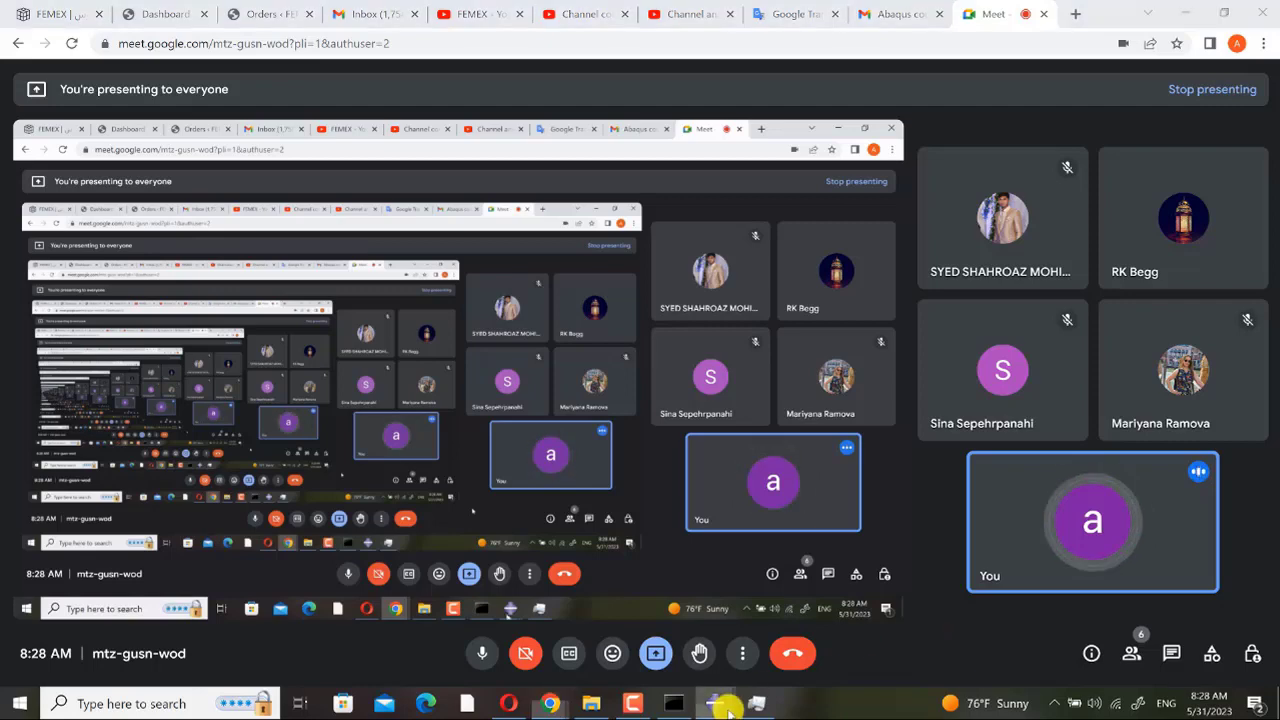
mouse_move(725, 697)
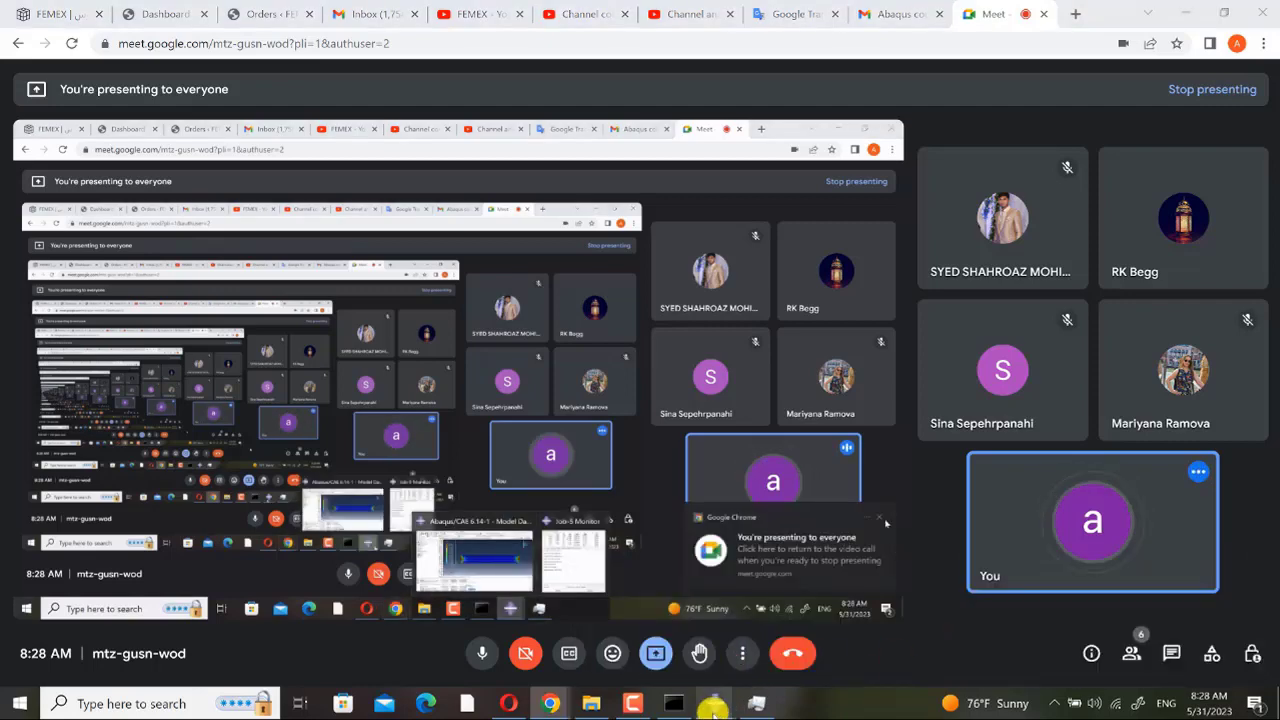
left_click(712, 704)
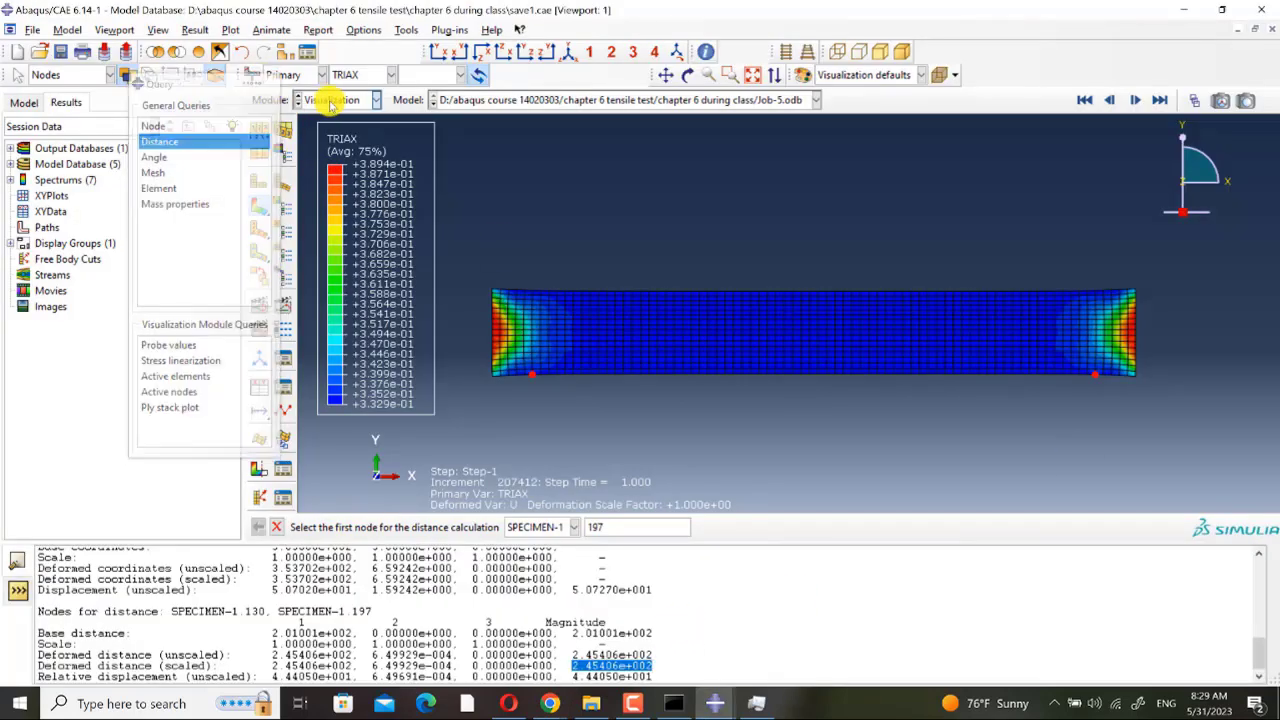
- Switch to the Assembly module, save the model as save1.cae, and minimise Abaqus
left_click(330, 100)
left_click(334, 146)
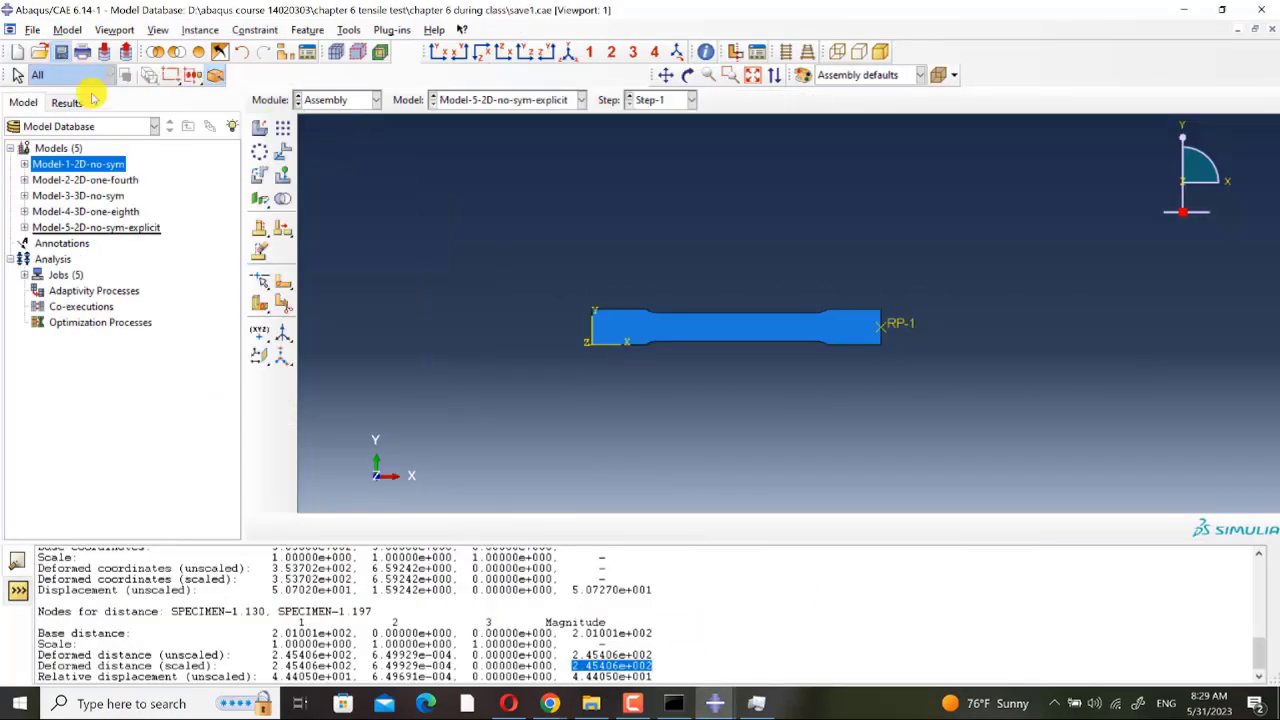
key("ctrl+s")
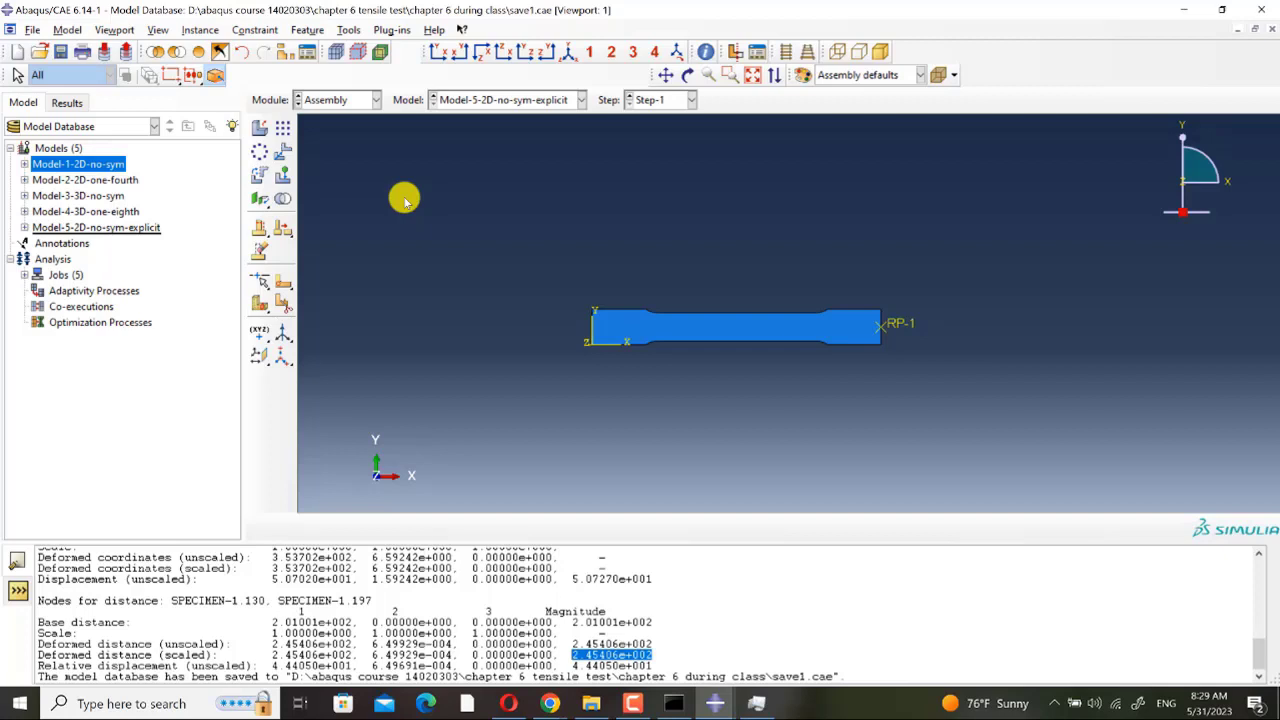
left_click(1255, 15)
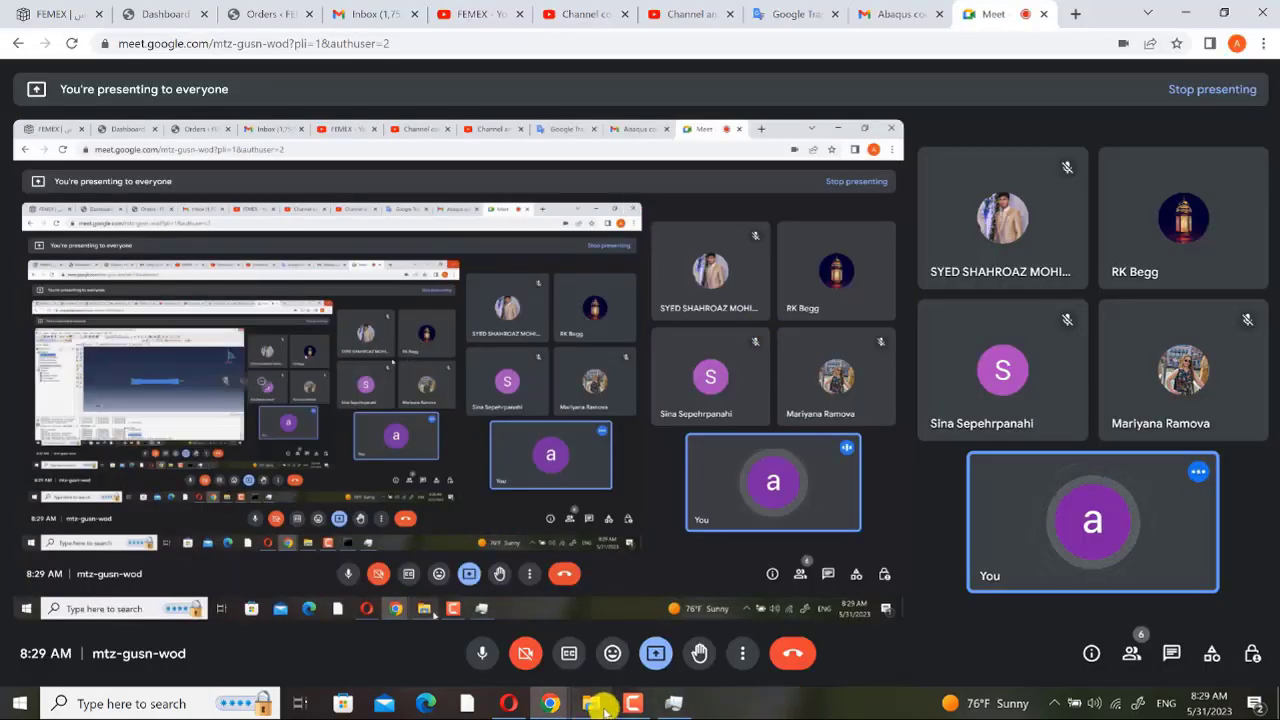
- Bring File Explorer forward showing the 'chapter 6 tensile test' folder and its 56 items
left_click(598, 703)
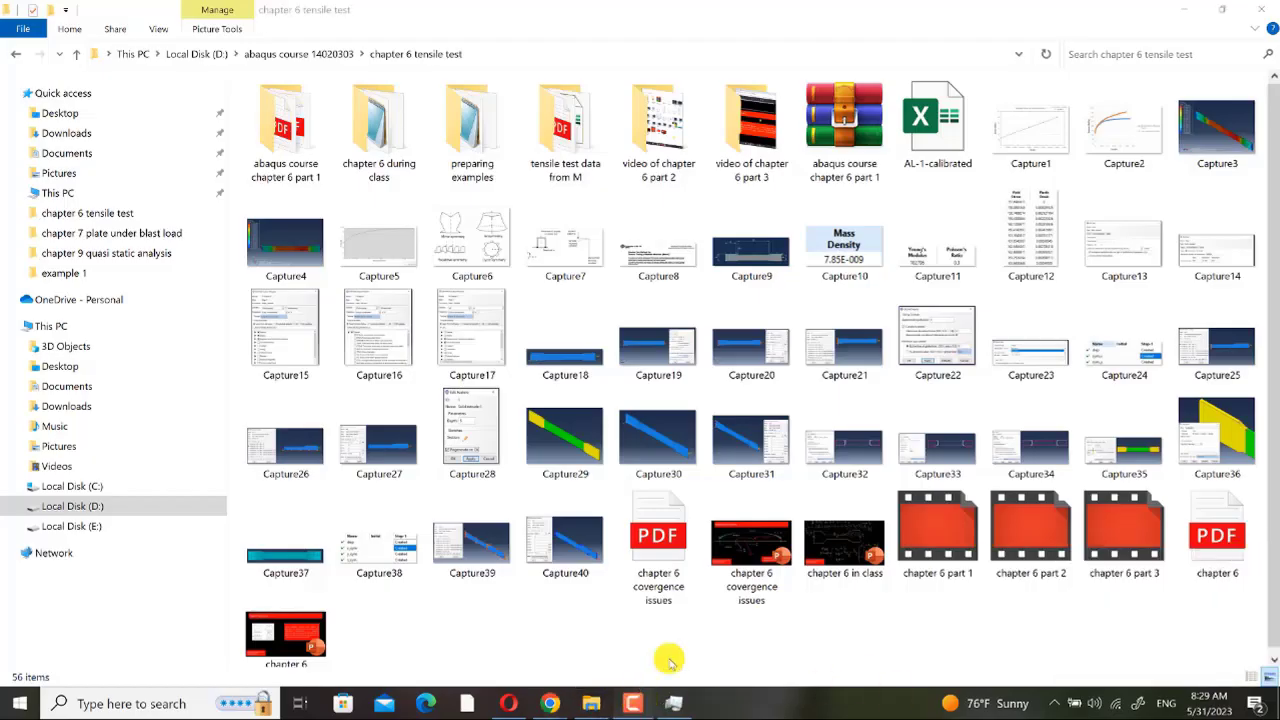